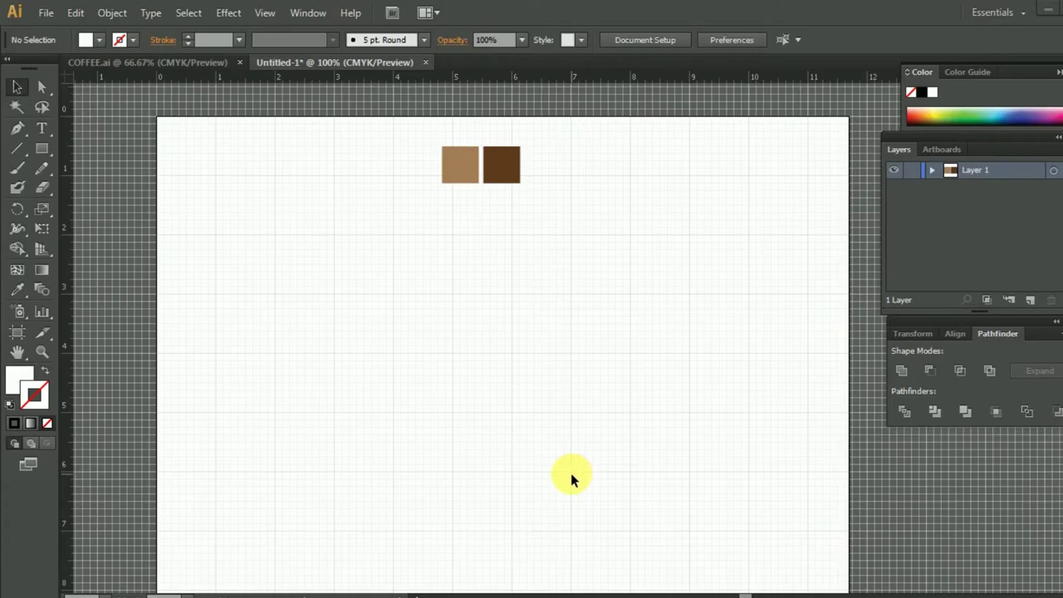
Step: Scroll the Untitled-1 artboard so the light and dark brown squares are in view
{"action": "scroll", "coordinate": [571, 480], "scroll_direction": "down", "scroll_amount": 1}
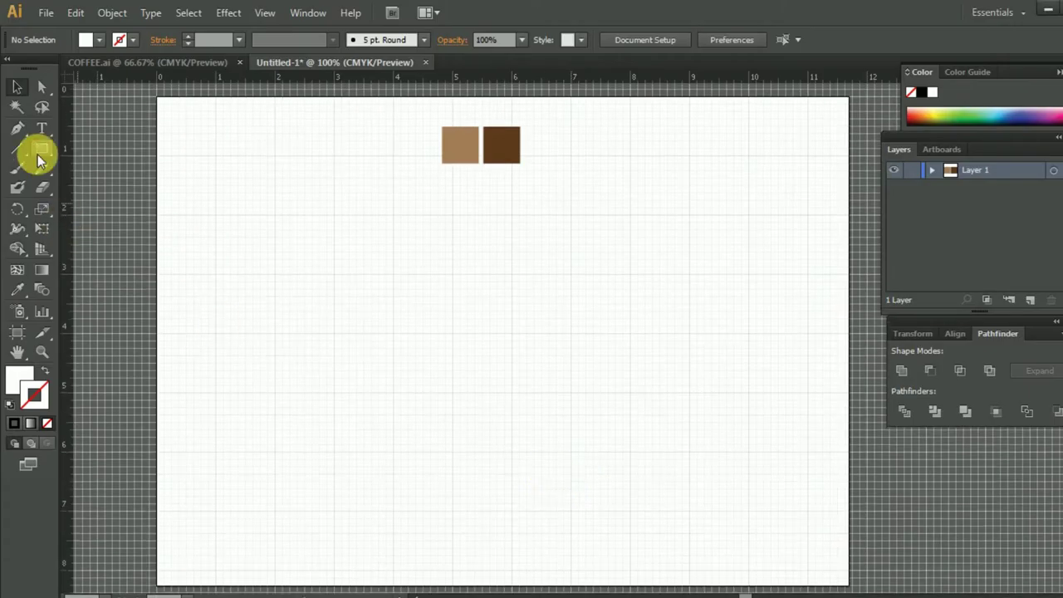
Step: Draw a rectangle on the artboard's left and reshape it into a tall narrow box
{"action": "left_click", "coordinate": [39, 152]}
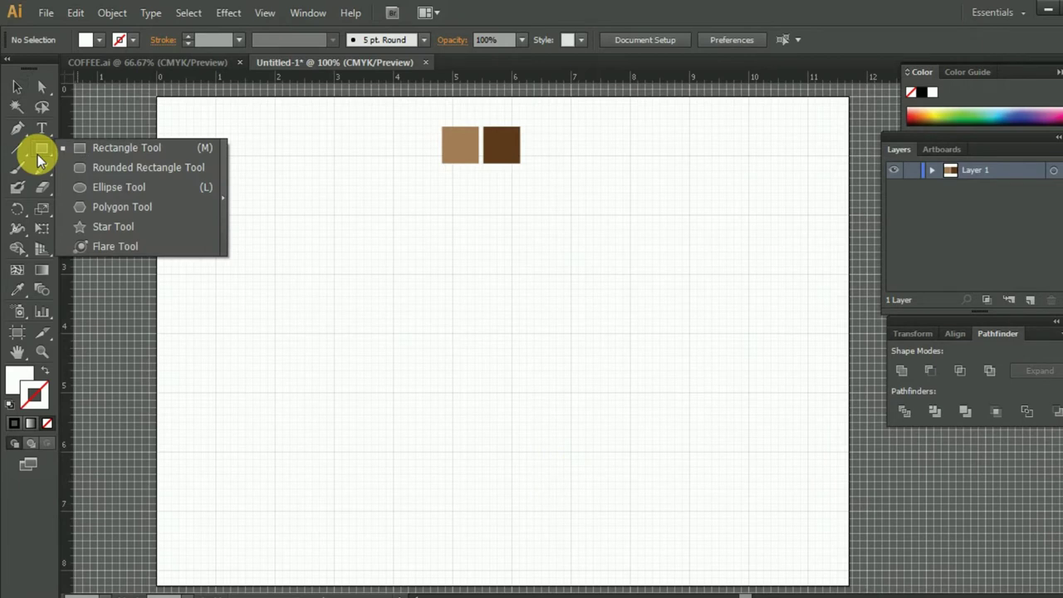
{"action": "left_click", "coordinate": [94, 150]}
{"action": "left_click_drag", "start_coordinate": [217, 238], "coordinate": [272, 284]}
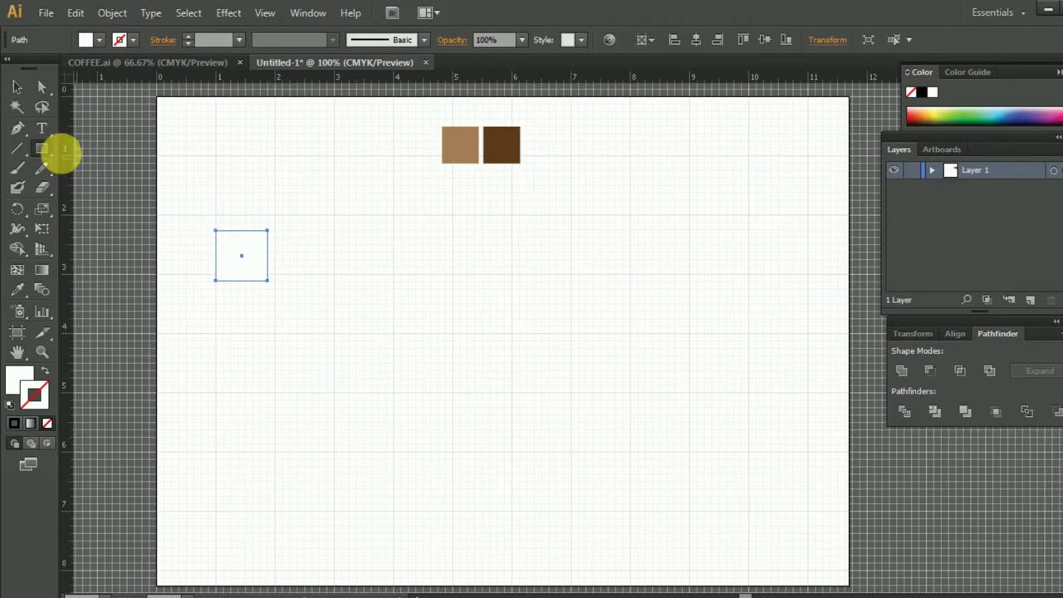
{"action": "left_click", "coordinate": [16, 86]}
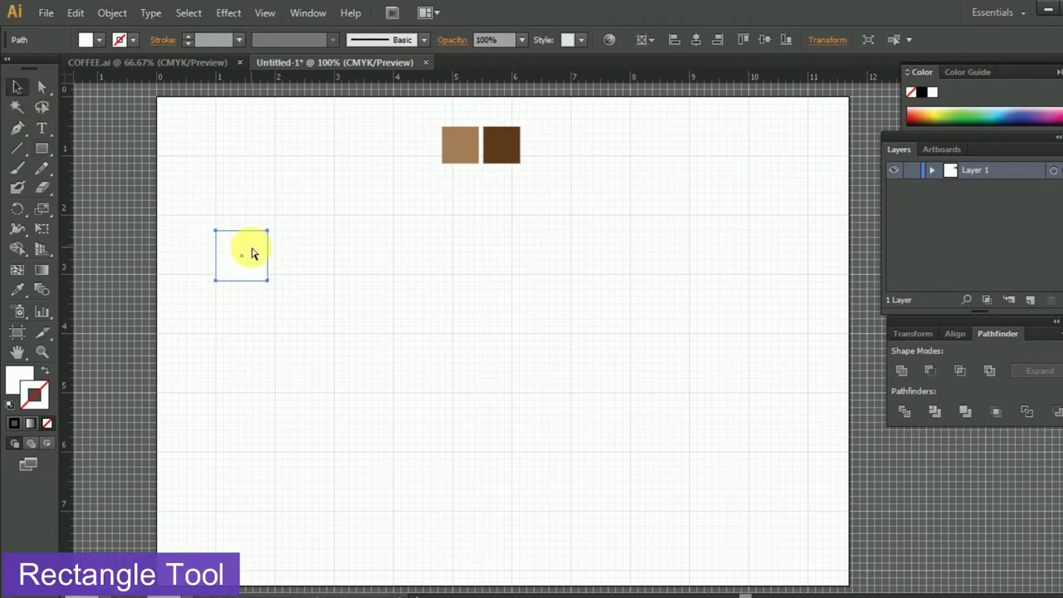
{"action": "key", "text": "ctrl+plus"}
{"action": "left_click_drag", "start_coordinate": [287, 287], "coordinate": [499, 397]}
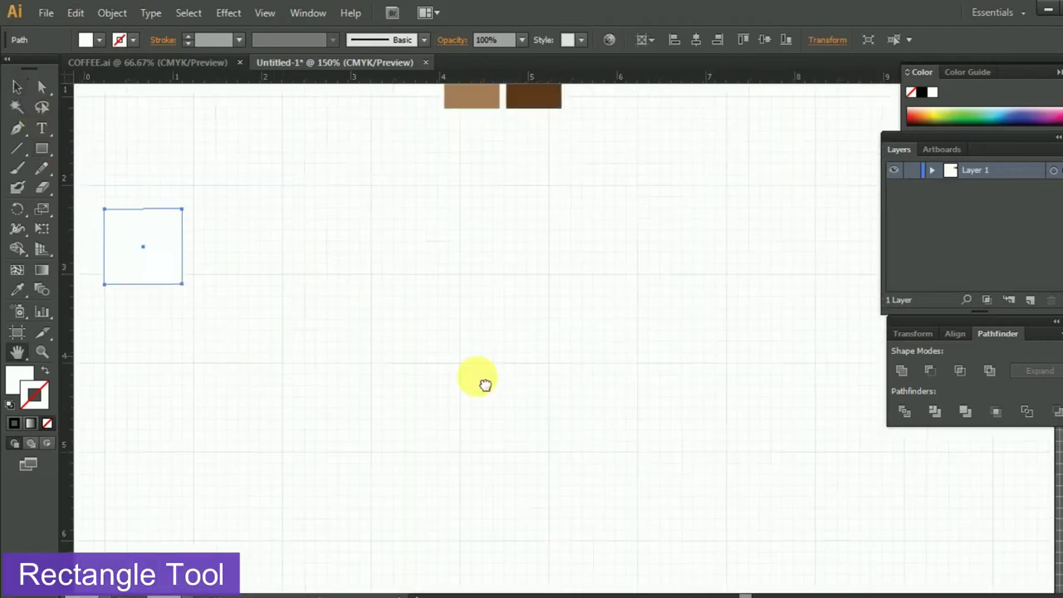
{"action": "left_click", "coordinate": [17, 87]}
{"action": "mouse_move", "coordinate": [244, 303]}
{"action": "left_mouse_down"}
{"action": "mouse_move", "coordinate": [404, 338]}
{"action": "mouse_move", "coordinate": [386, 300]}
{"action": "left_mouse_up"}
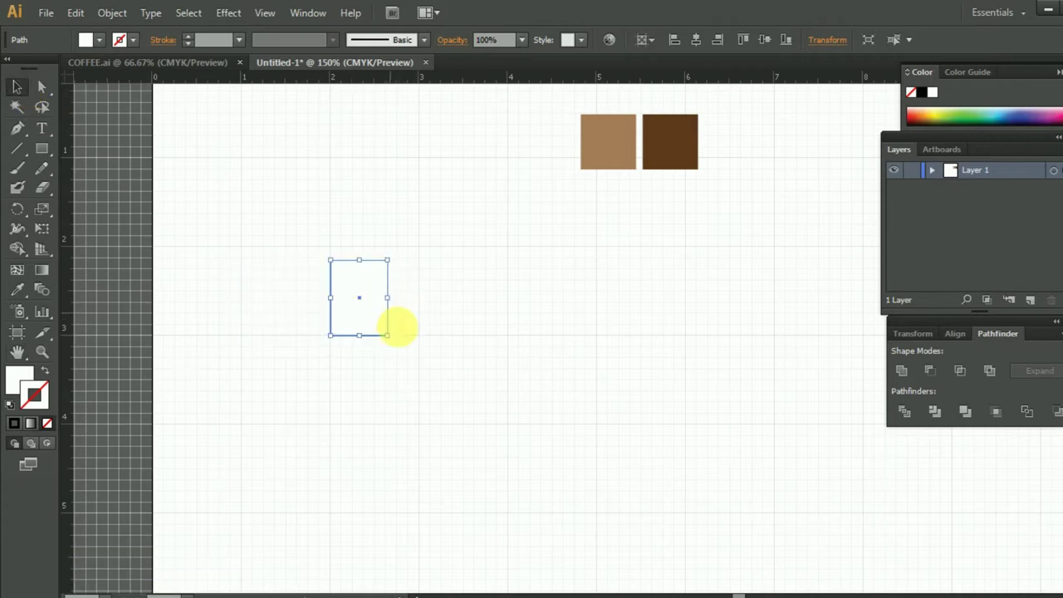
Step: Fill the tall rectangle with the dark brown sampled from the right swatch square
{"action": "left_click", "coordinate": [358, 304]}
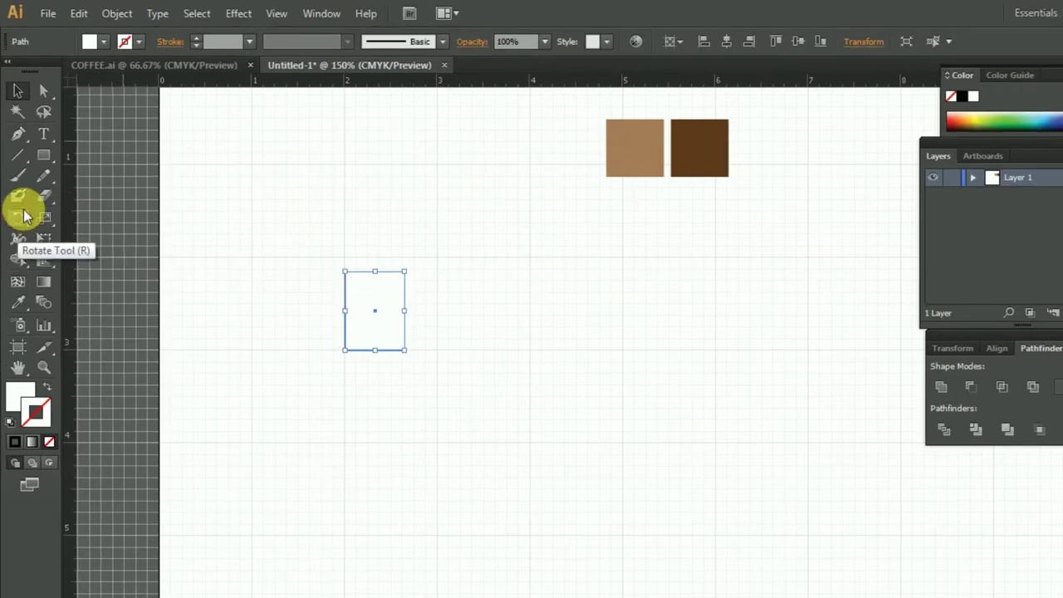
{"action": "left_click", "coordinate": [25, 304]}
{"action": "left_click", "coordinate": [705, 142]}
{"action": "key", "text": "v"}
{"action": "left_click", "coordinate": [503, 335]}
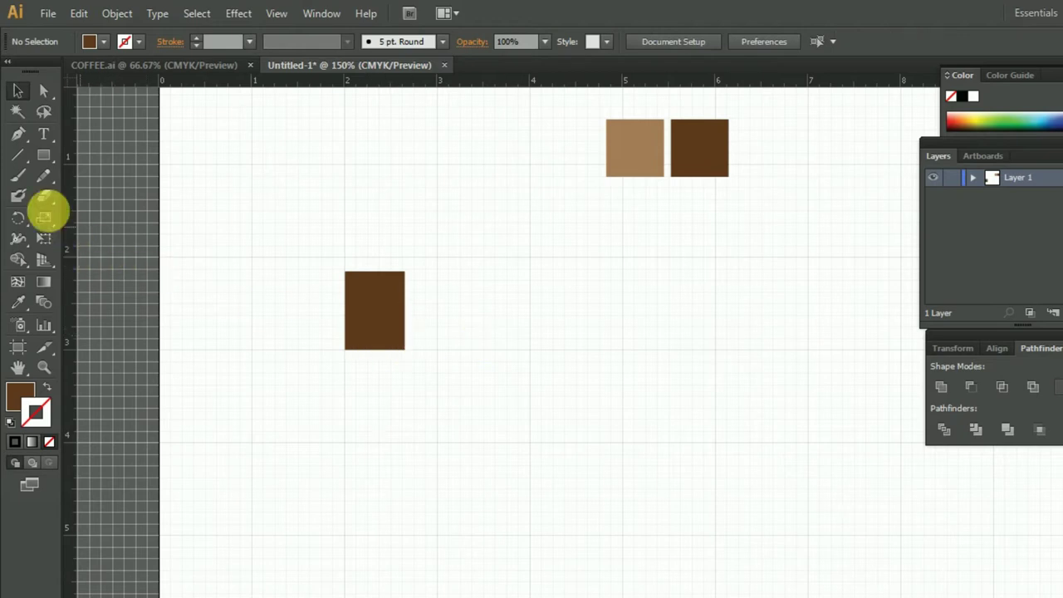
Step: Draw a small circle beside the rectangle with no fill and a 4 pt brown outline
{"action": "left_click_drag", "start_coordinate": [41, 158], "coordinate": [130, 194]}
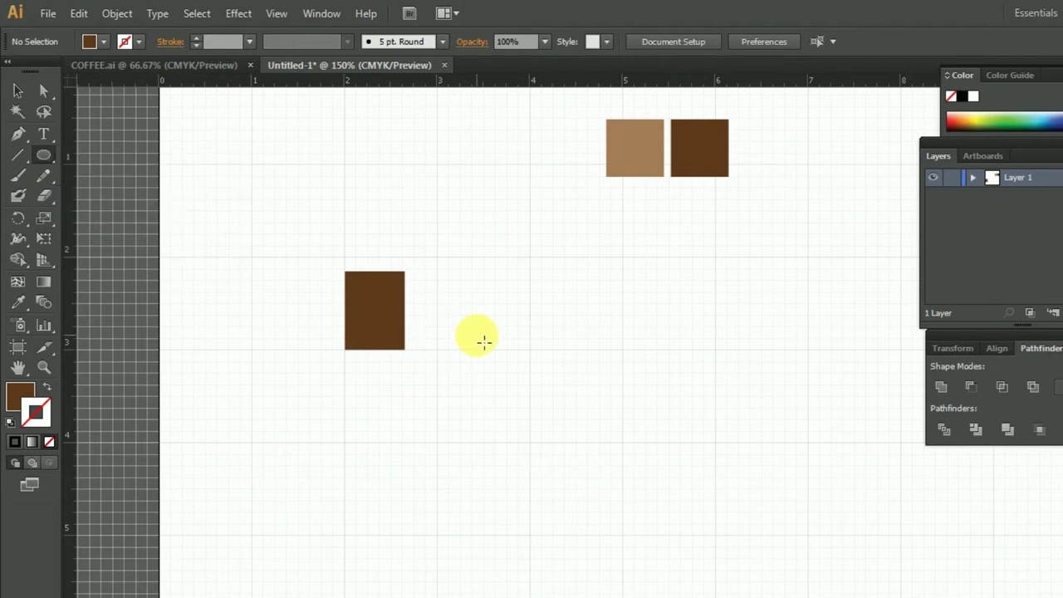
{"action": "left_click_drag", "start_coordinate": [475, 334], "coordinate": [503, 362]}
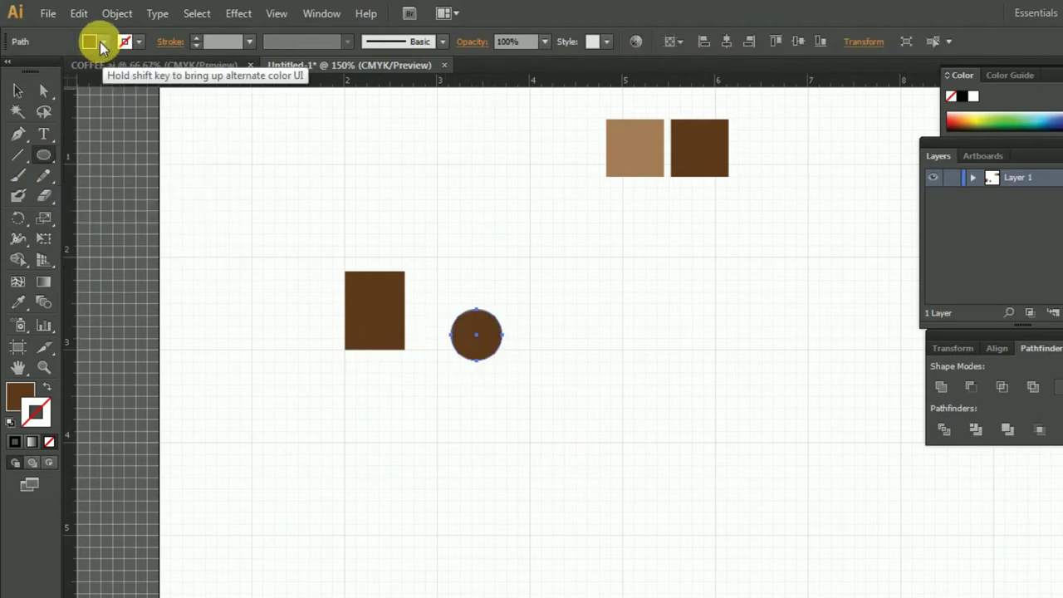
{"action": "left_click", "coordinate": [89, 41]}
{"action": "left_click", "coordinate": [10, 72]}
{"action": "left_click", "coordinate": [138, 41]}
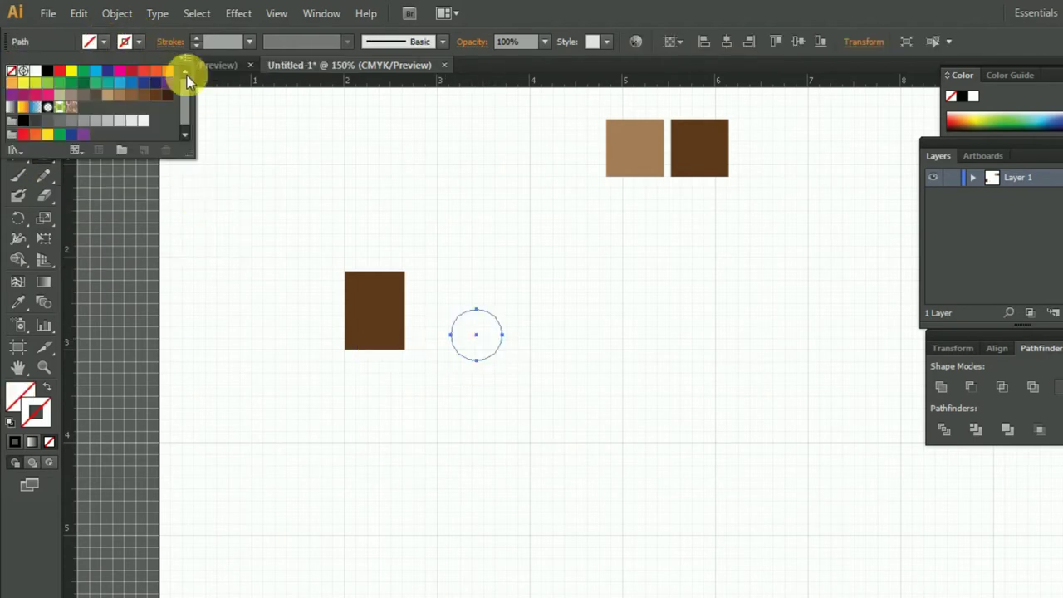
{"action": "left_click", "coordinate": [97, 96]}
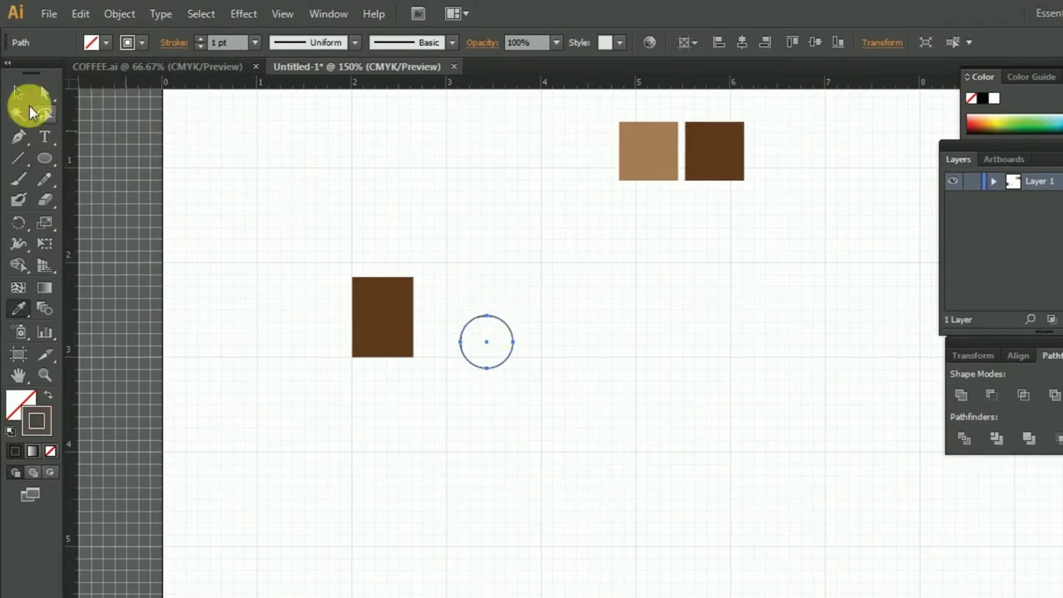
{"action": "left_click", "coordinate": [19, 93]}
{"action": "left_click", "coordinate": [254, 43]}
{"action": "left_click", "coordinate": [277, 177]}
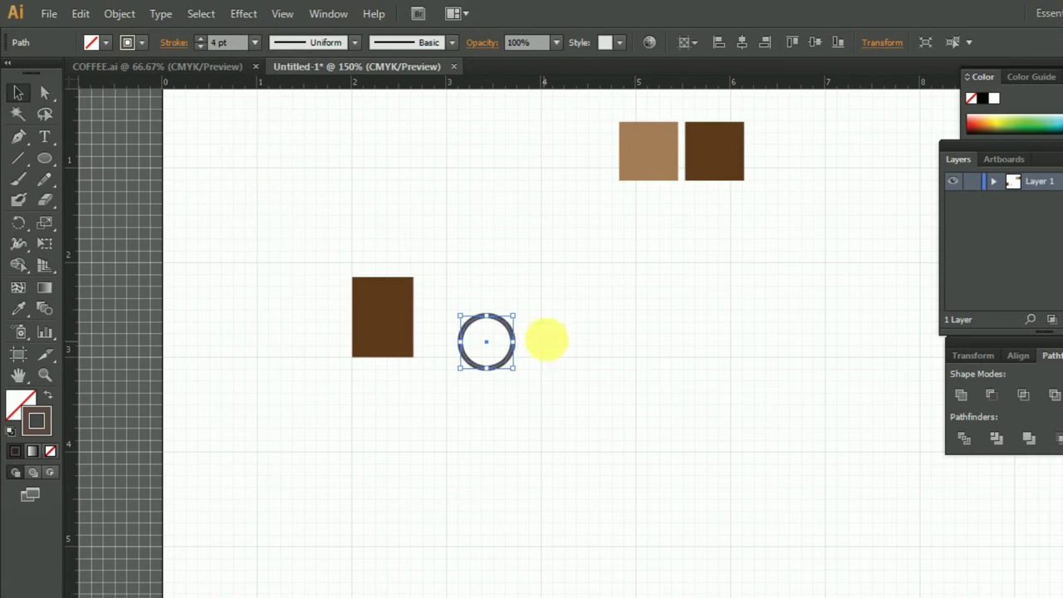
Step: Move the ring onto the rectangle's right edge and shrink it slightly into a handle
{"action": "left_click", "coordinate": [546, 339]}
{"action": "left_click_drag", "start_coordinate": [515, 342], "coordinate": [443, 320]}
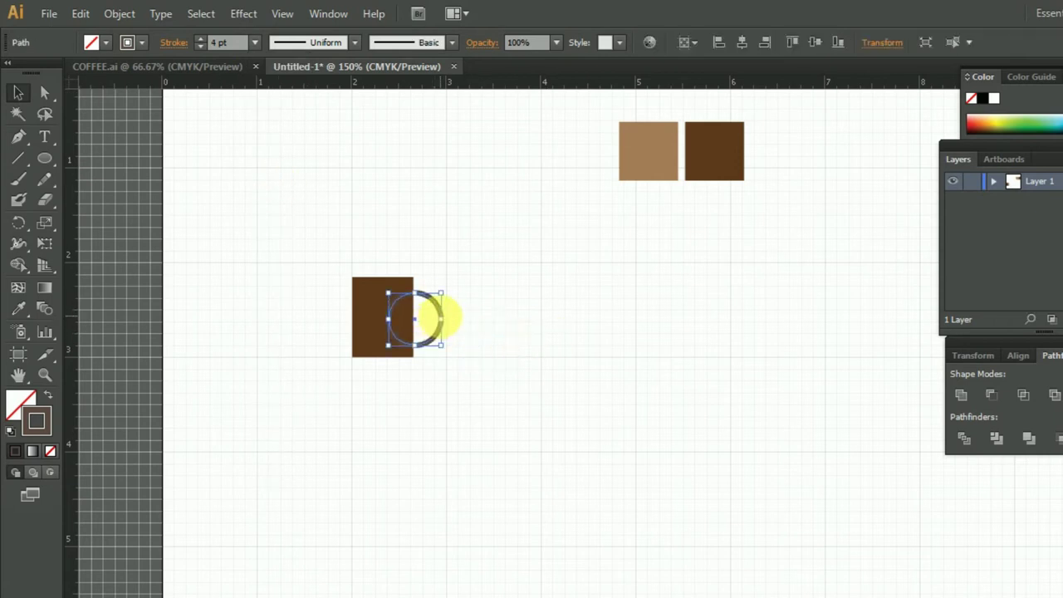
{"action": "left_click", "coordinate": [468, 309]}
{"action": "left_click", "coordinate": [445, 322]}
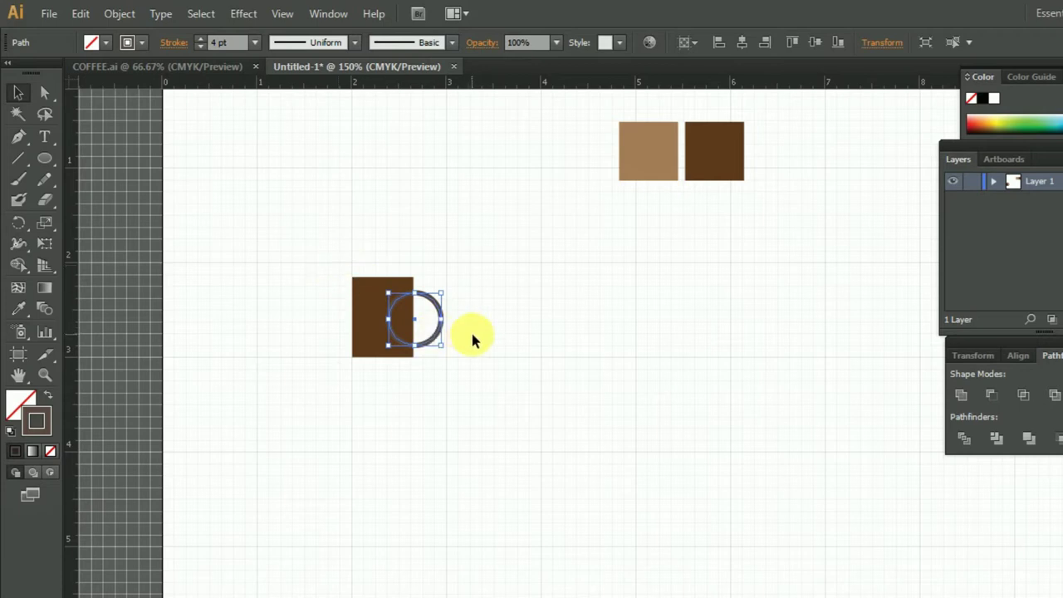
{"action": "left_click_drag", "start_coordinate": [448, 301], "coordinate": [442, 297]}
{"action": "left_click", "coordinate": [474, 324]}
{"action": "left_click", "coordinate": [438, 324]}
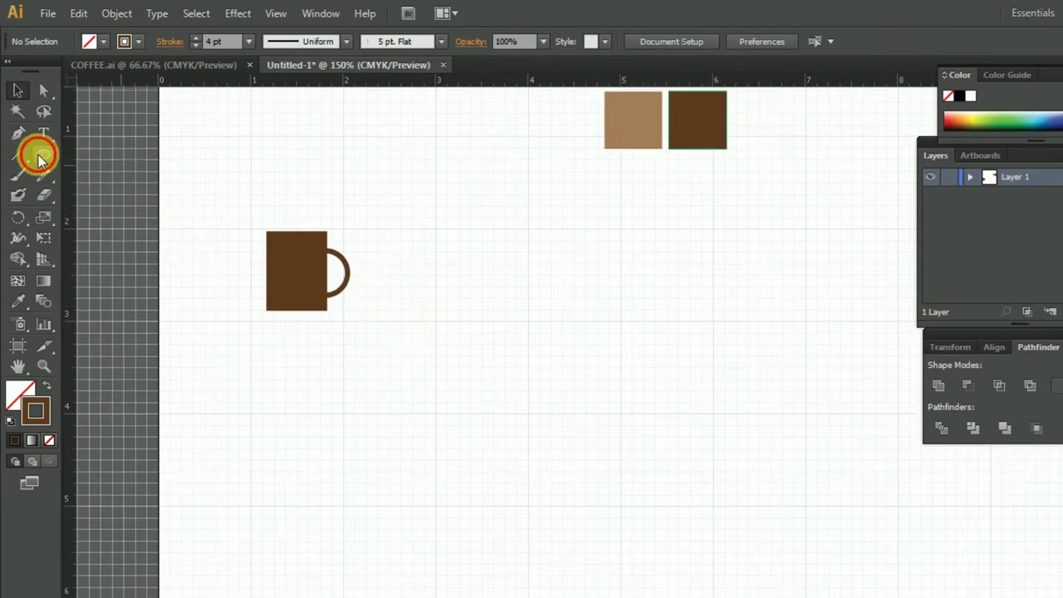
{"action": "mouse_move", "coordinate": [40, 153]}
{"action": "left_mouse_down"}
{"action": "mouse_move", "coordinate": [107, 174]}
{"action": "mouse_move", "coordinate": [112, 194]}
{"action": "left_mouse_up"}
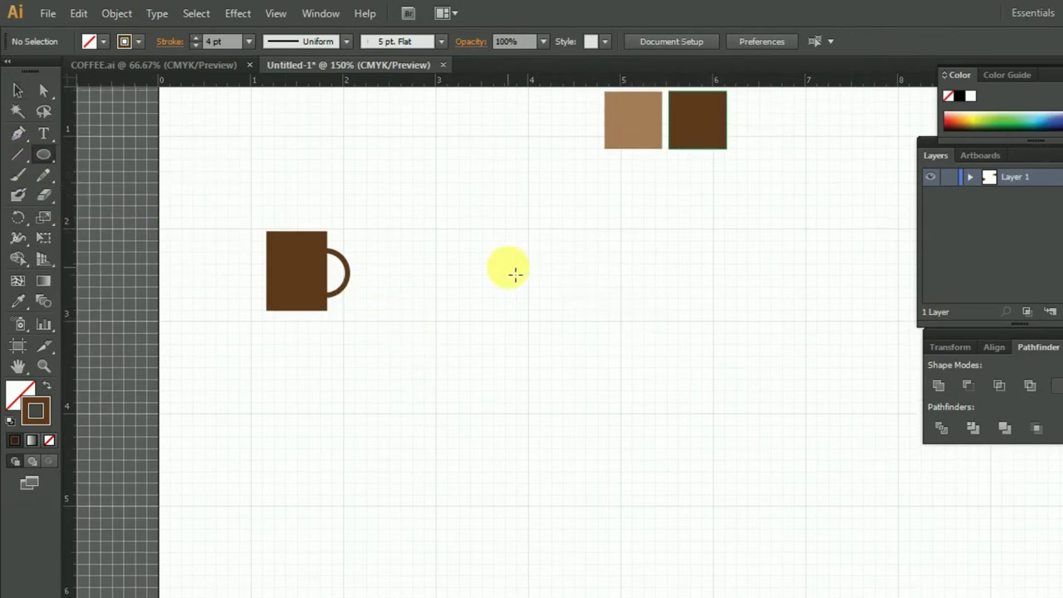
Step: Draw a large circle right of the mug and delete its top anchor, leaving a half-circle
{"action": "left_click_drag", "start_coordinate": [505, 267], "coordinate": [570, 327]}
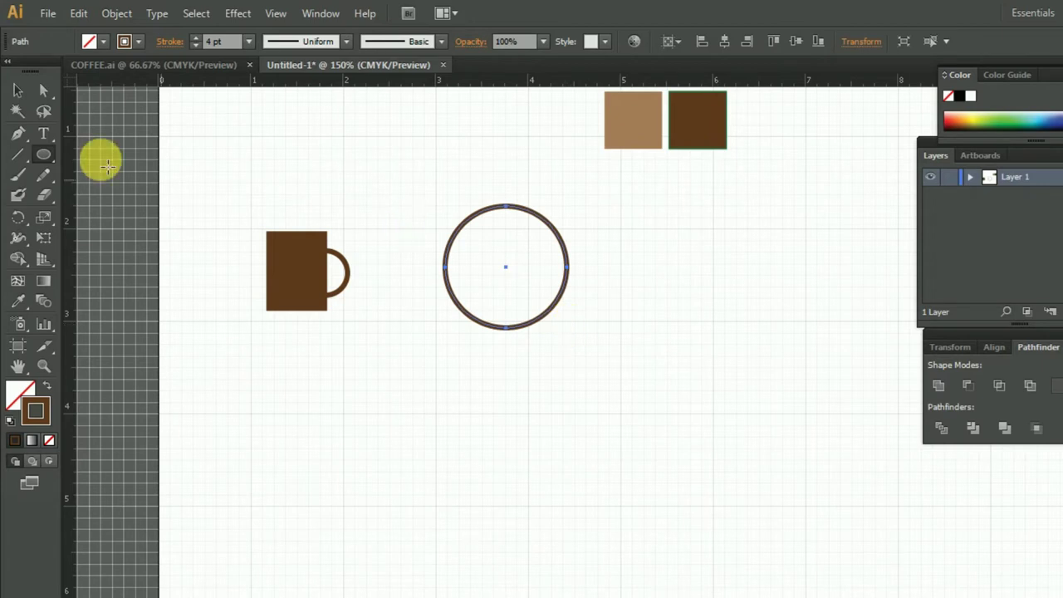
{"action": "left_click", "coordinate": [17, 89]}
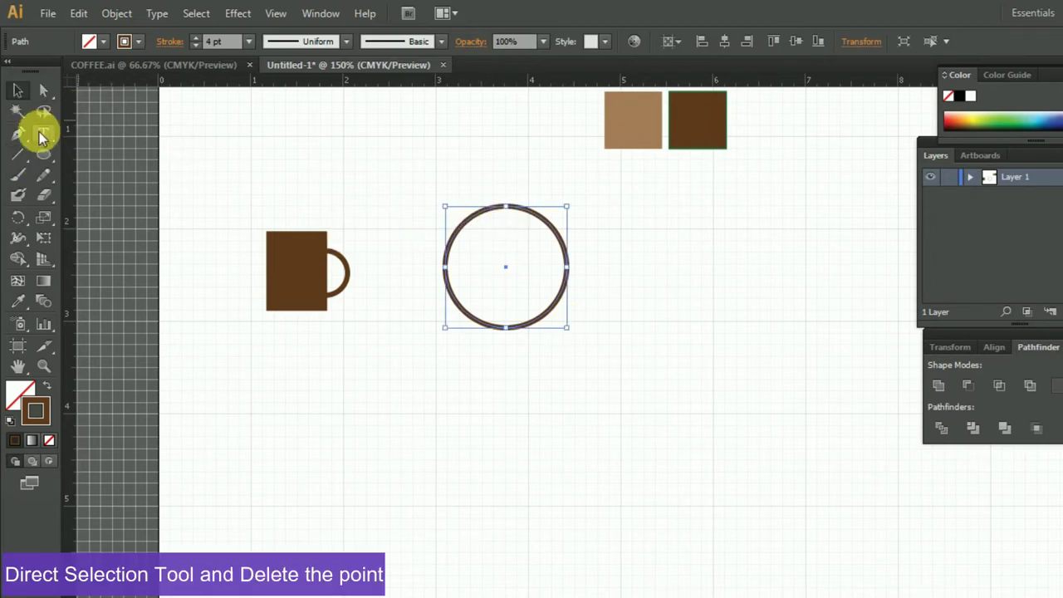
{"action": "left_click", "coordinate": [47, 94]}
{"action": "left_click", "coordinate": [505, 205]}
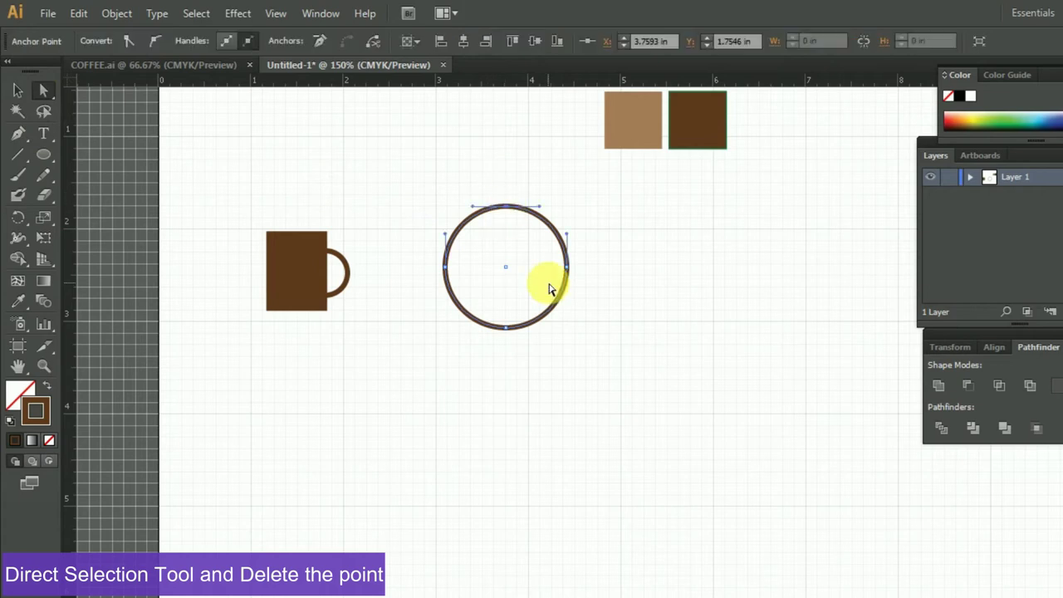
{"action": "key", "text": "Delete"}
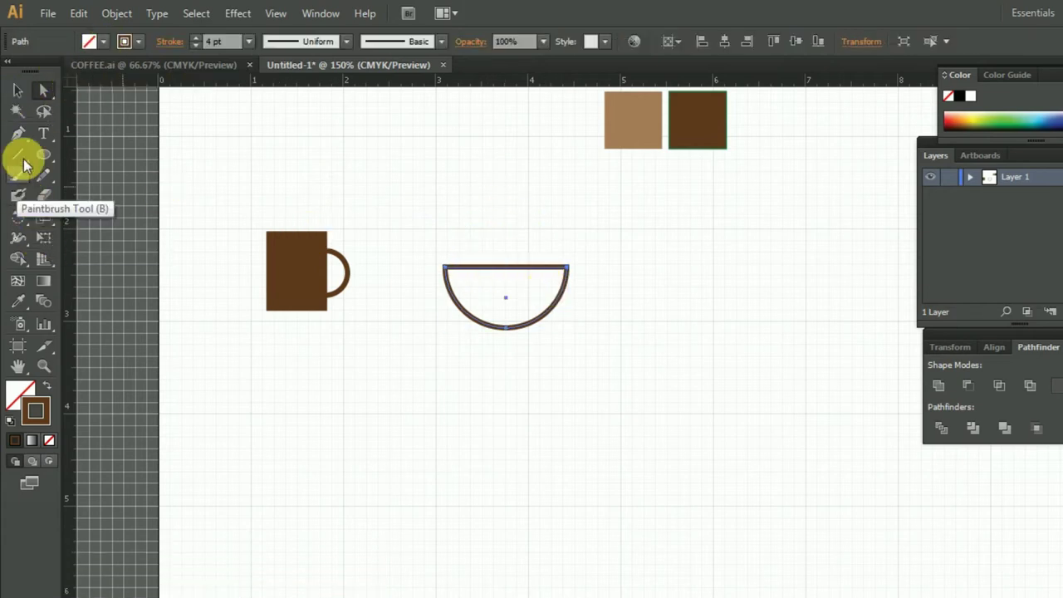
Step: Give the half-circle the dark brown fill and no outline
{"action": "left_click", "coordinate": [18, 302]}
{"action": "left_click", "coordinate": [699, 122]}
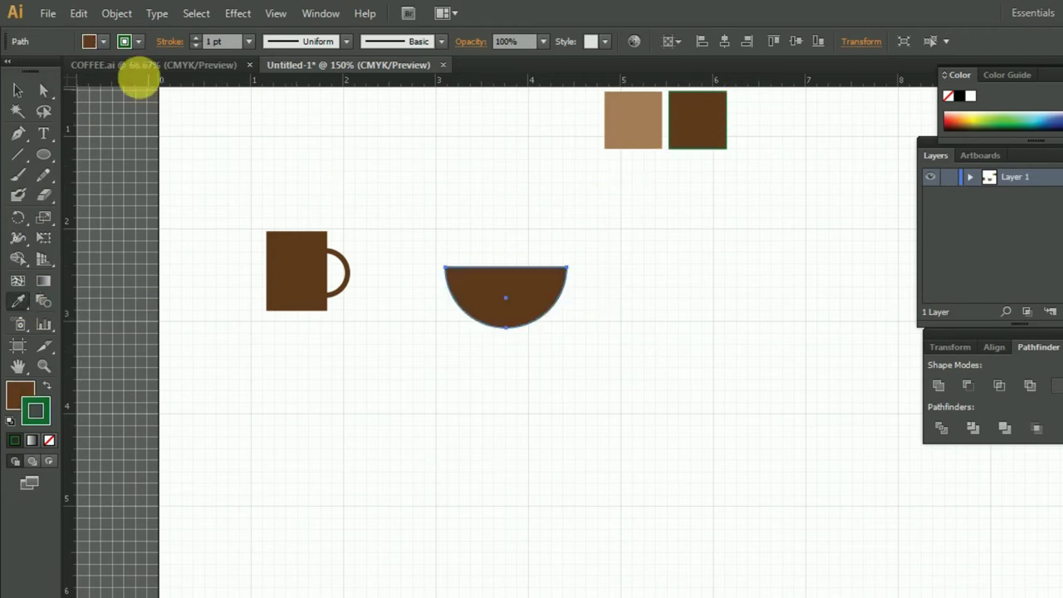
{"action": "left_click", "coordinate": [130, 39]}
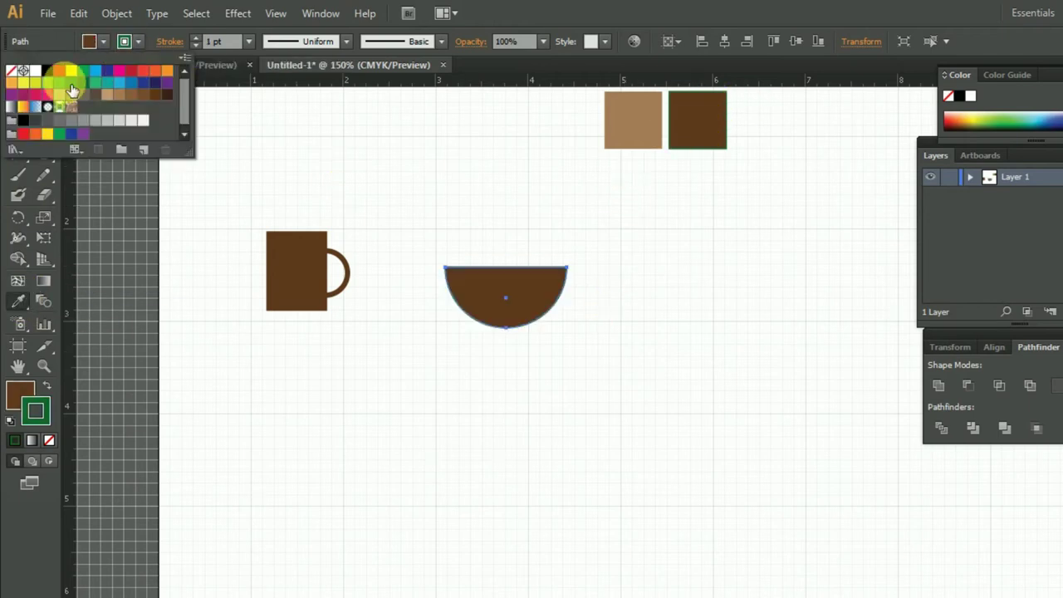
{"action": "left_click", "coordinate": [19, 73]}
Step: Move the half-circle up-left, shrink it, and stretch it taller into a deeper bowl
{"action": "left_click", "coordinate": [20, 93]}
{"action": "left_click_drag", "start_coordinate": [524, 320], "coordinate": [502, 306]}
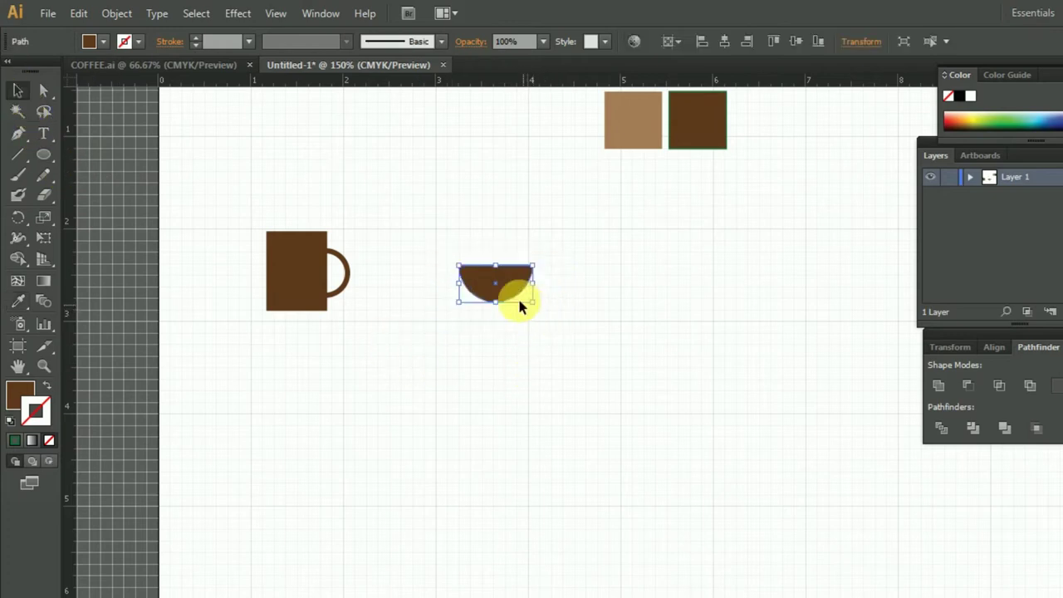
{"action": "left_click_drag", "start_coordinate": [495, 303], "coordinate": [497, 303]}
{"action": "left_click", "coordinate": [523, 342]}
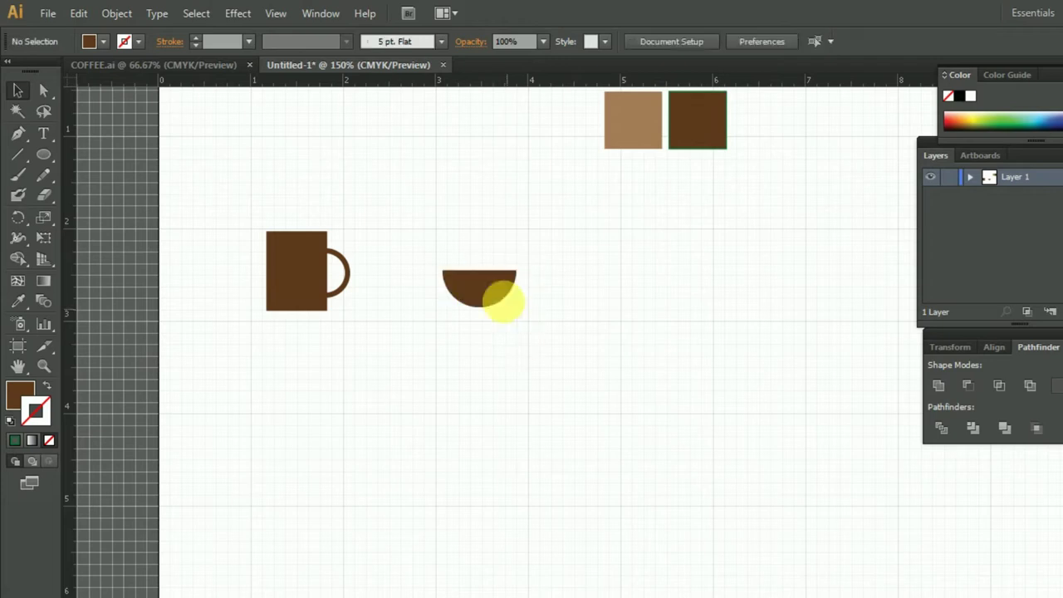
{"action": "left_click", "coordinate": [491, 296]}
{"action": "left_click_drag", "start_coordinate": [485, 278], "coordinate": [486, 259]}
{"action": "left_click", "coordinate": [498, 356]}
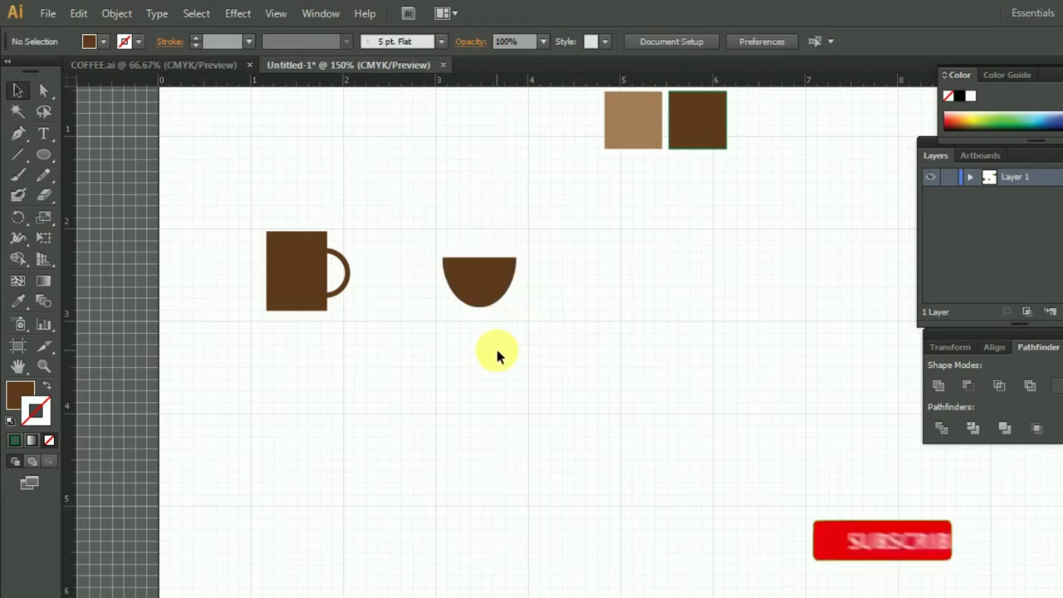
Step: Draw a brown rectangle just below the half-circle bowl
{"action": "left_click", "coordinate": [47, 156]}
{"action": "left_click", "coordinate": [93, 174]}
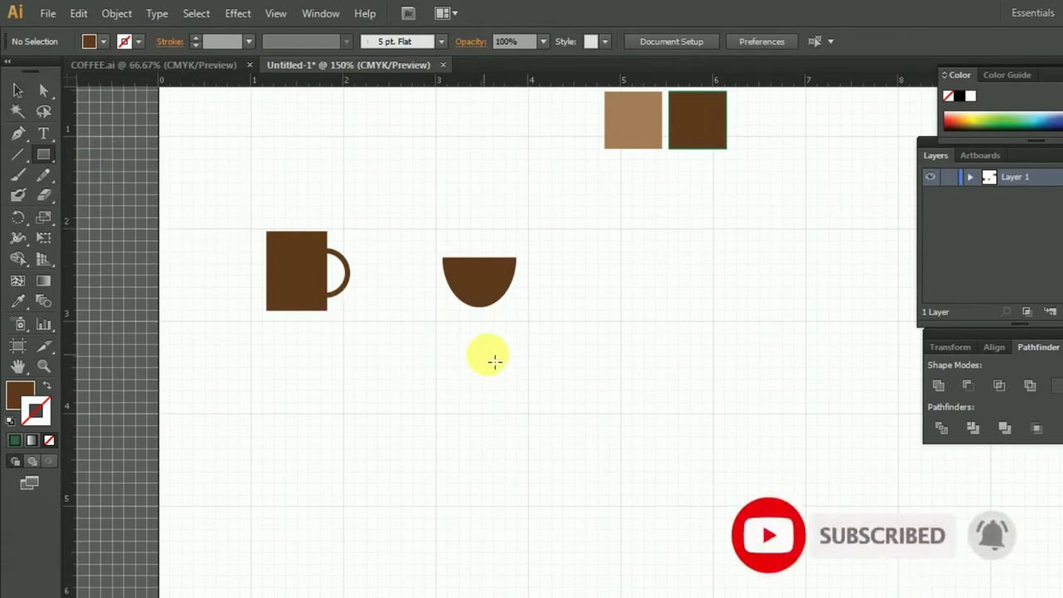
{"action": "key", "text": "ctrl+plus"}
{"action": "scroll", "coordinate": [490, 357], "scroll_direction": "up", "scroll_amount": 2}
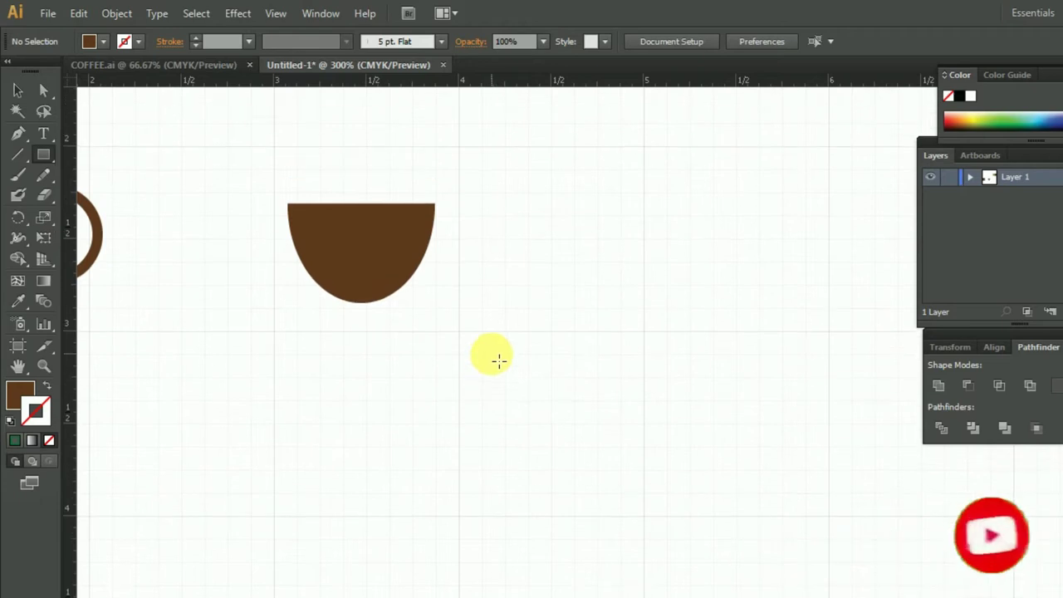
{"action": "left_click_drag", "start_coordinate": [316, 307], "coordinate": [415, 332]}
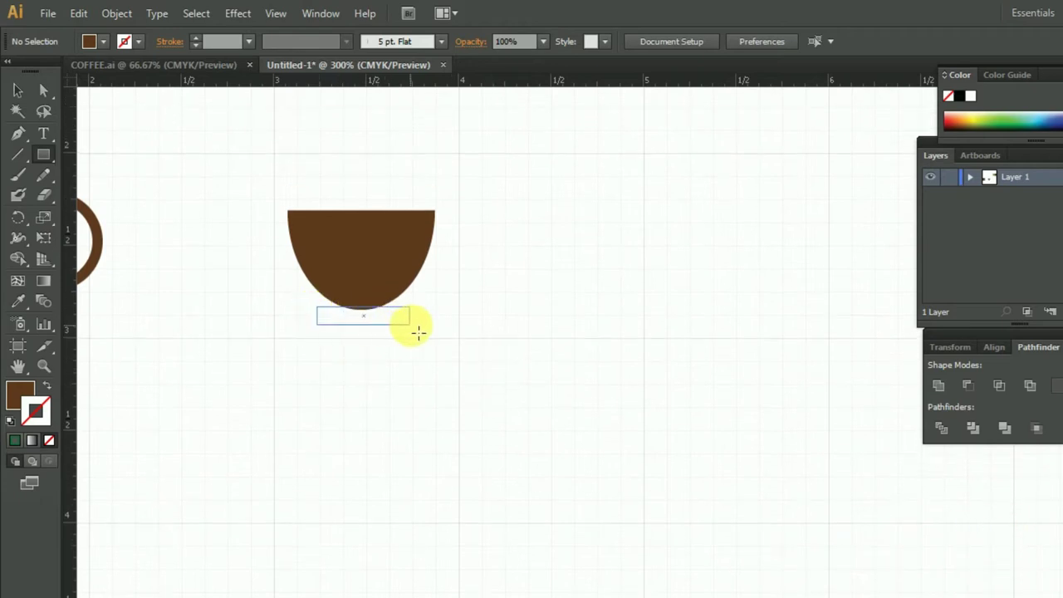
{"action": "left_click", "coordinate": [18, 89]}
{"action": "left_click", "coordinate": [365, 317]}
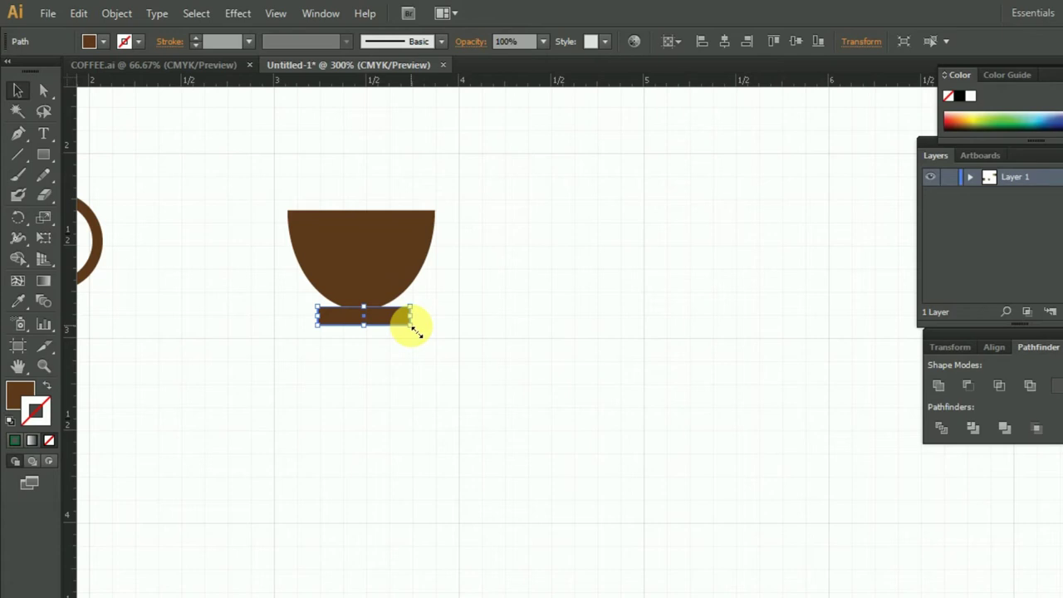
Step: Narrow the rectangle into a short base bar centred under the bowl
{"action": "left_click_drag", "start_coordinate": [407, 320], "coordinate": [424, 323]}
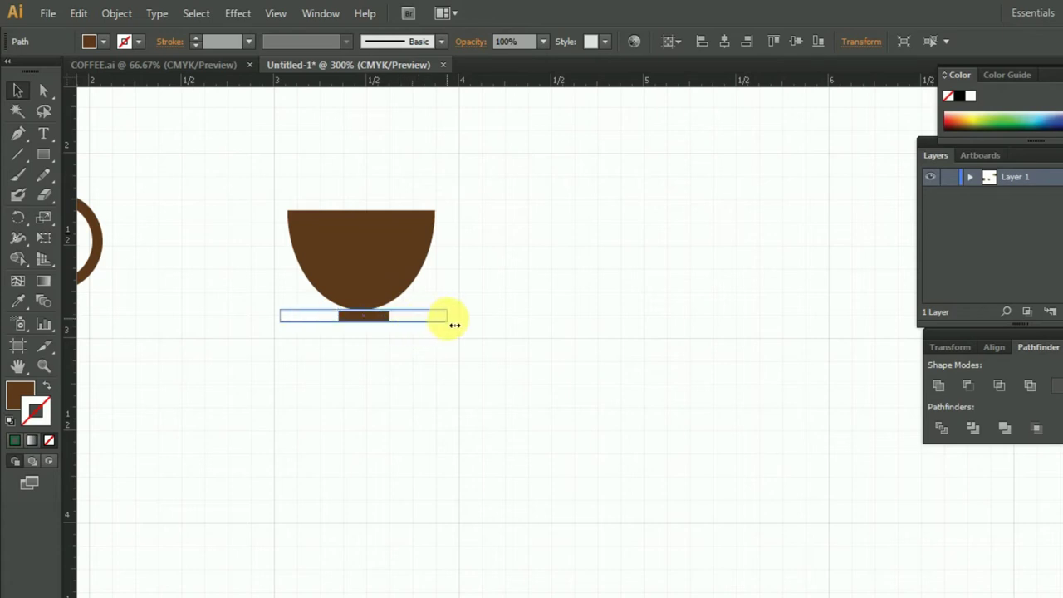
{"action": "left_click_drag", "start_coordinate": [443, 325], "coordinate": [440, 323]}
{"action": "left_click", "coordinate": [361, 389]}
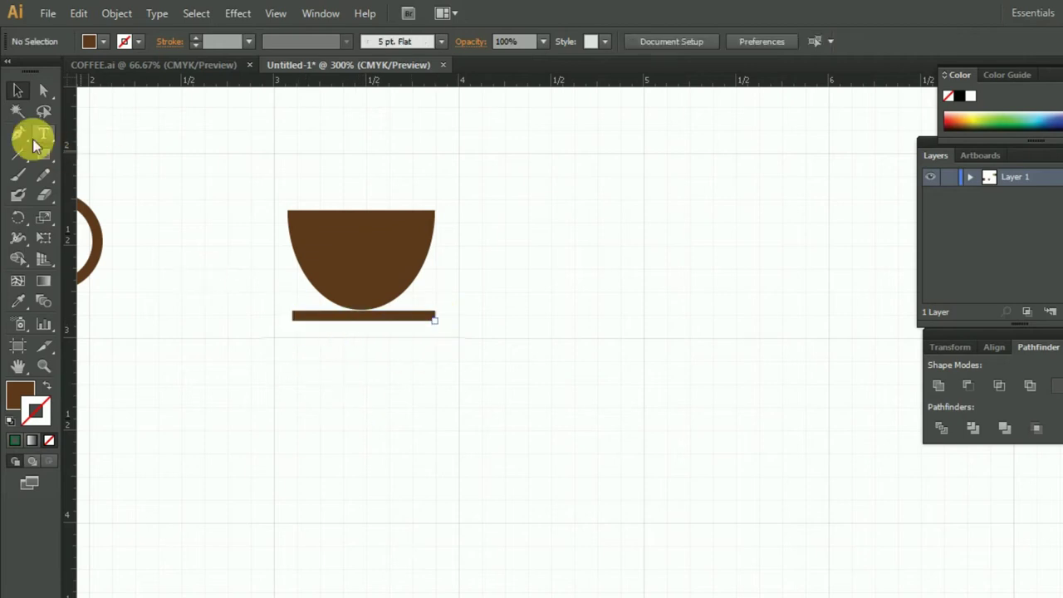
{"action": "key", "text": "ctrl+minus"}
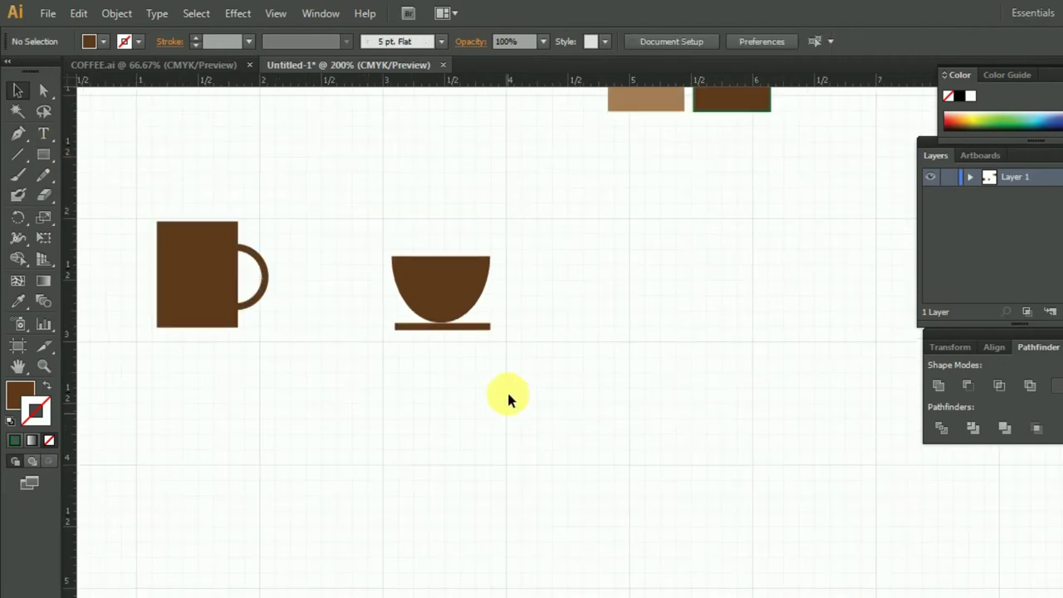
{"action": "left_click", "coordinate": [462, 328]}
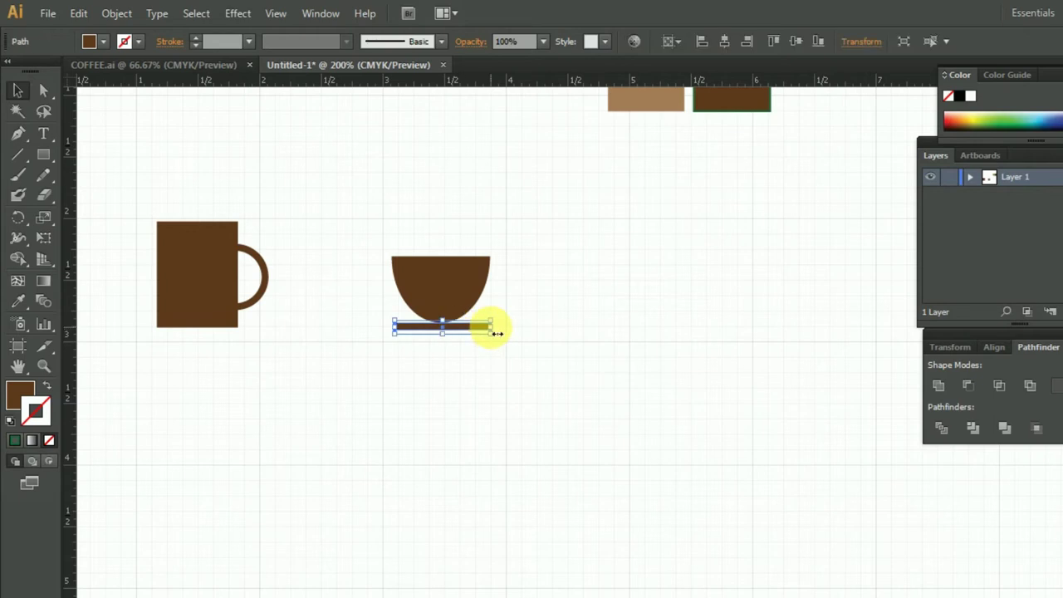
{"action": "left_click_drag", "start_coordinate": [495, 333], "coordinate": [472, 333]}
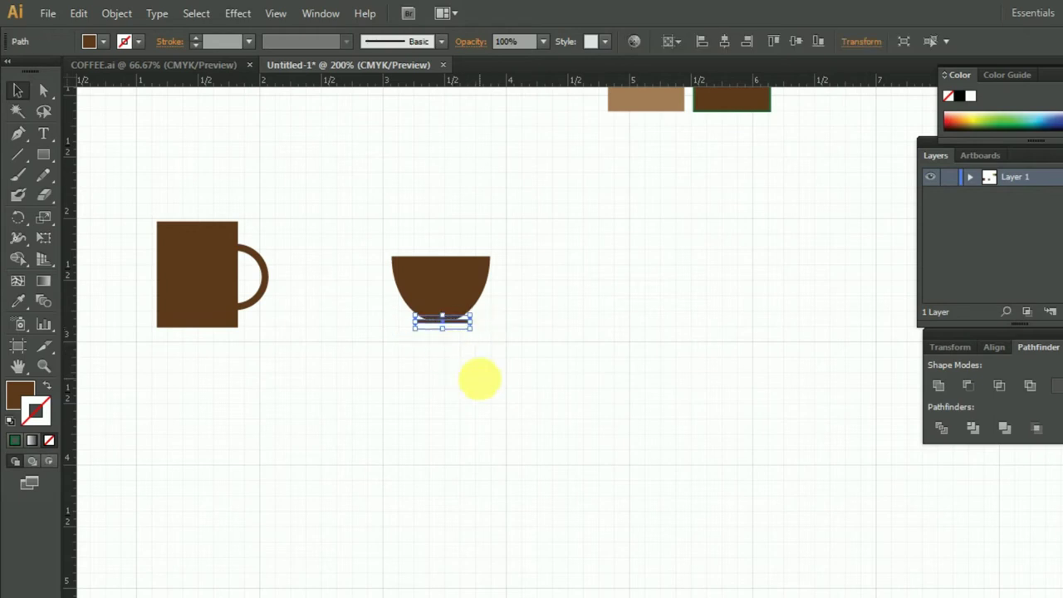
{"action": "left_click", "coordinate": [481, 376]}
{"action": "left_click", "coordinate": [461, 320]}
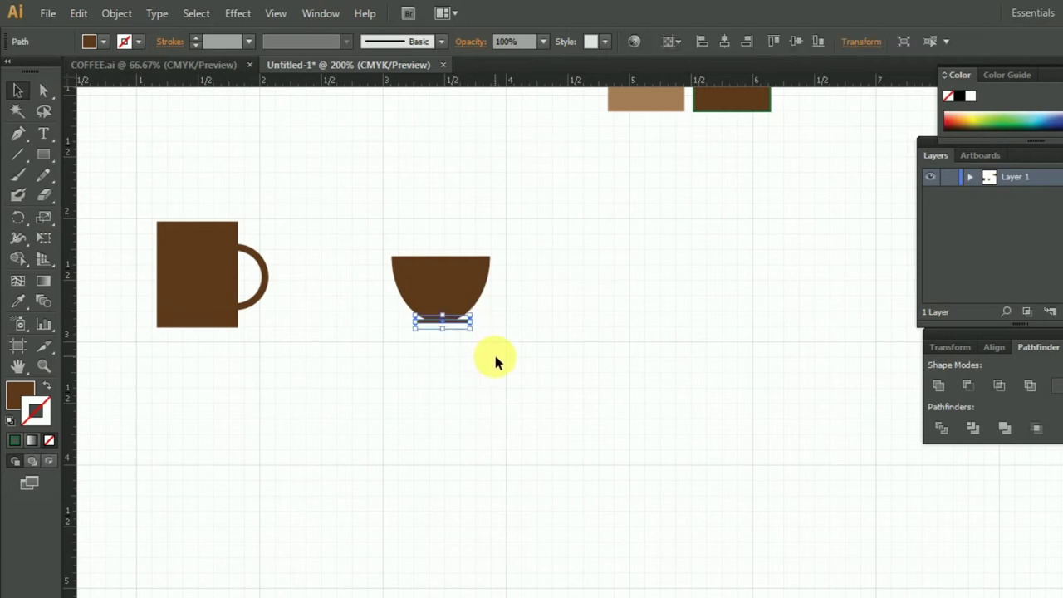
{"action": "left_click", "coordinate": [485, 382]}
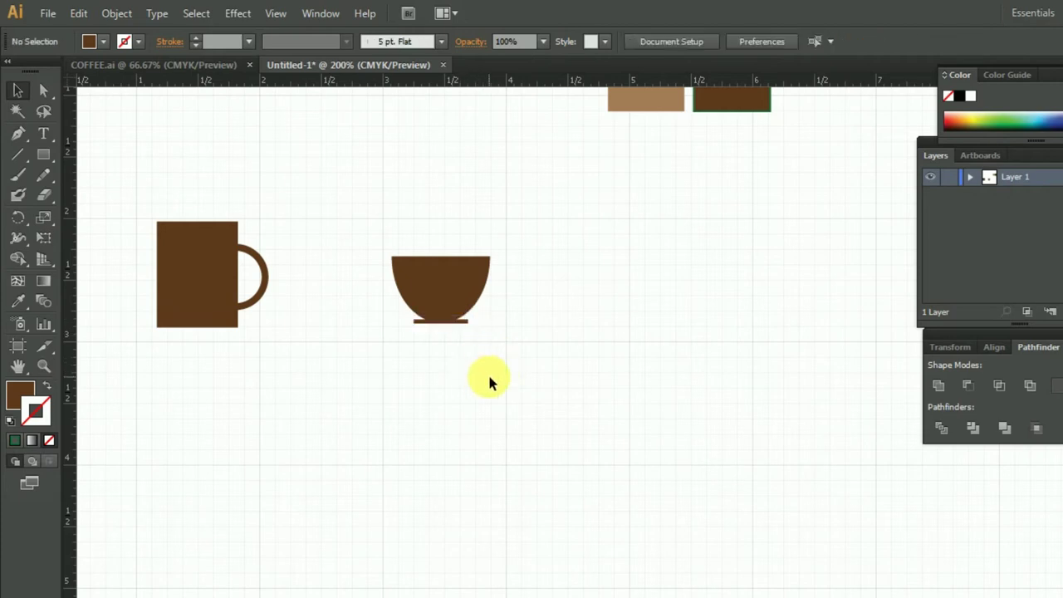
Step: Draw a small circle right of the cup with no fill and a 4 pt outline
{"action": "left_click_drag", "start_coordinate": [48, 157], "coordinate": [102, 197]}
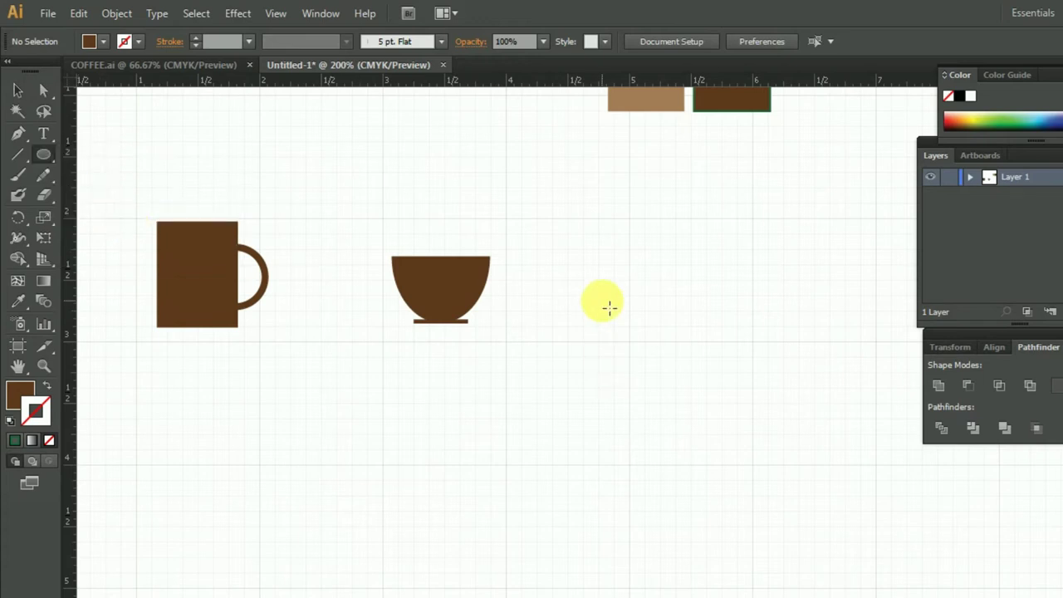
{"action": "left_click_drag", "start_coordinate": [631, 328], "coordinate": [625, 323]}
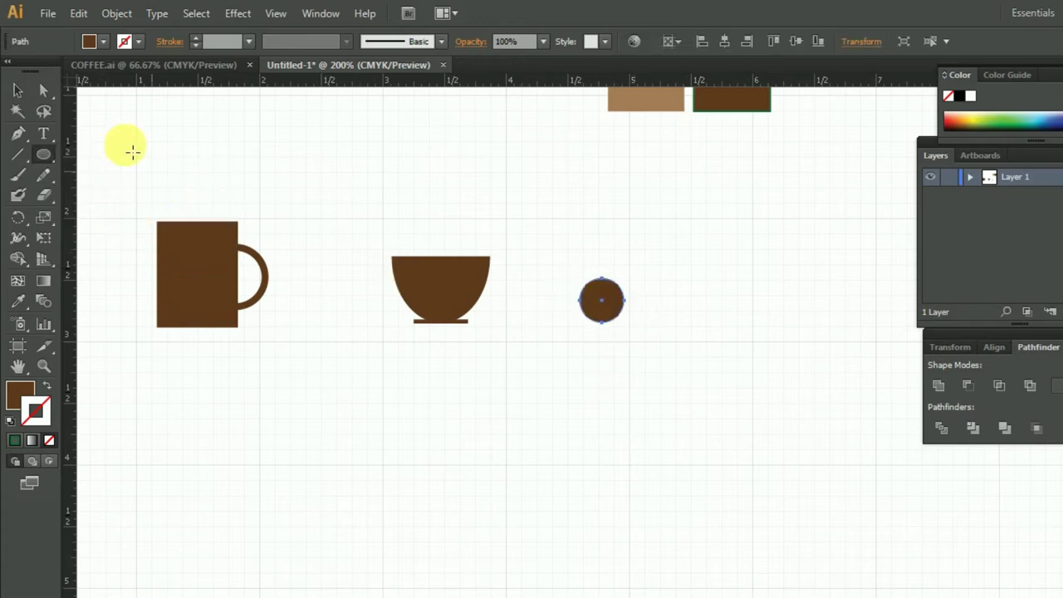
{"action": "left_click", "coordinate": [103, 42]}
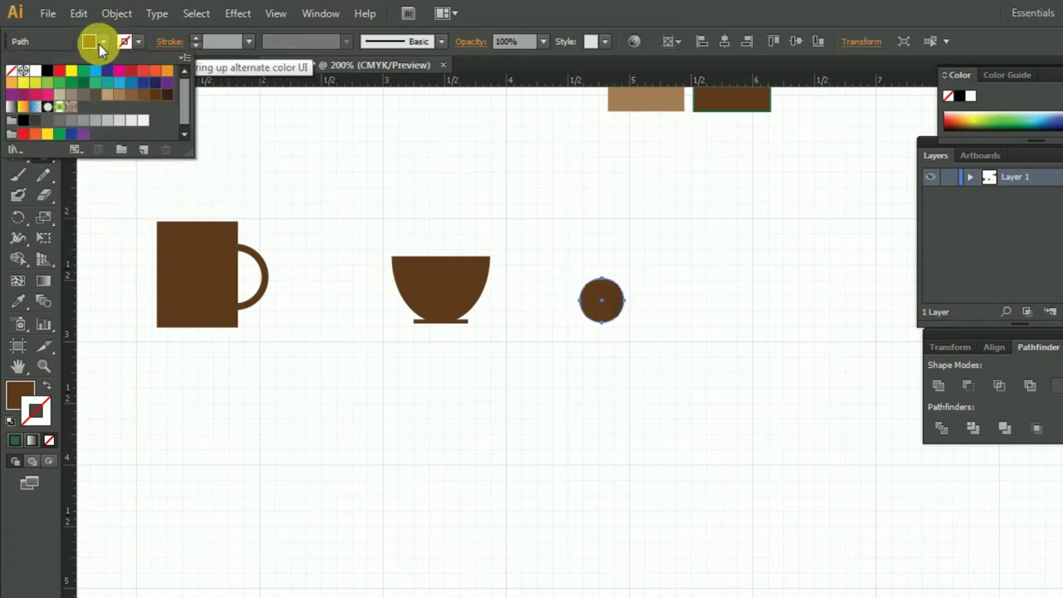
{"action": "left_click", "coordinate": [12, 70]}
{"action": "left_click", "coordinate": [140, 43]}
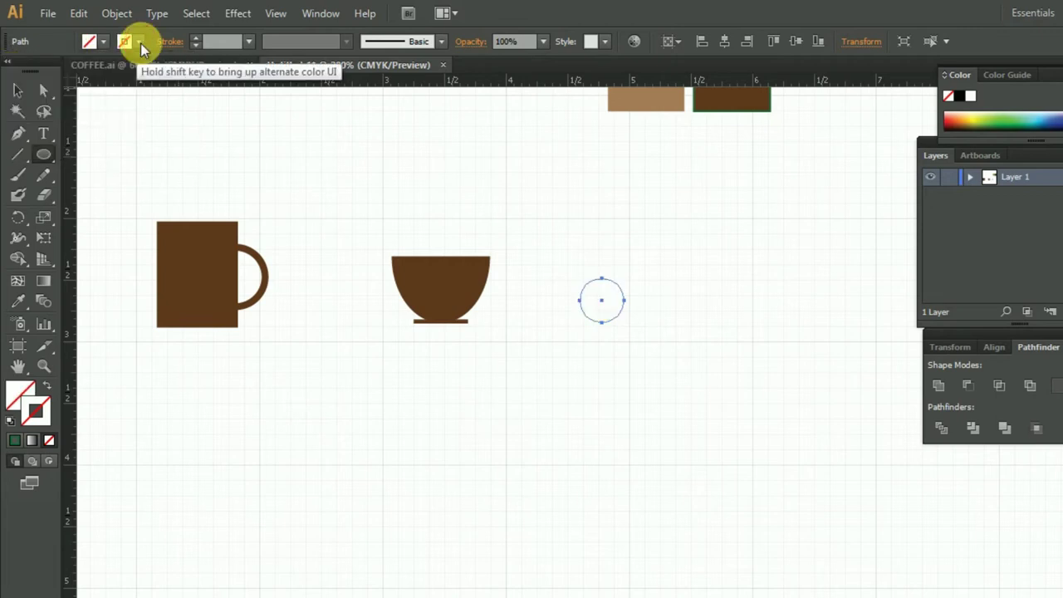
{"action": "left_click", "coordinate": [140, 43]}
{"action": "left_click", "coordinate": [50, 72]}
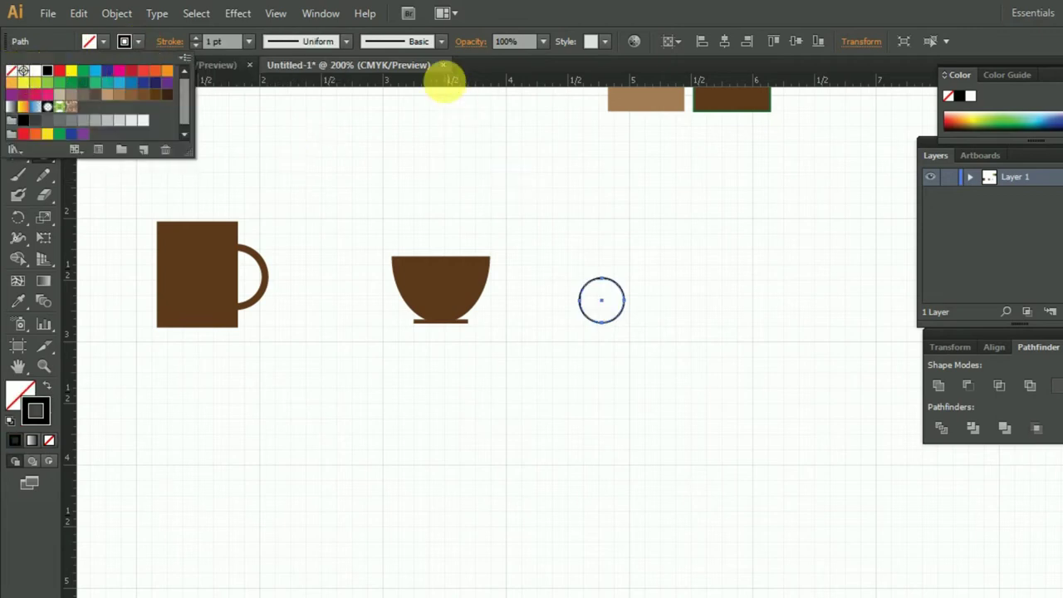
{"action": "left_click", "coordinate": [248, 42]}
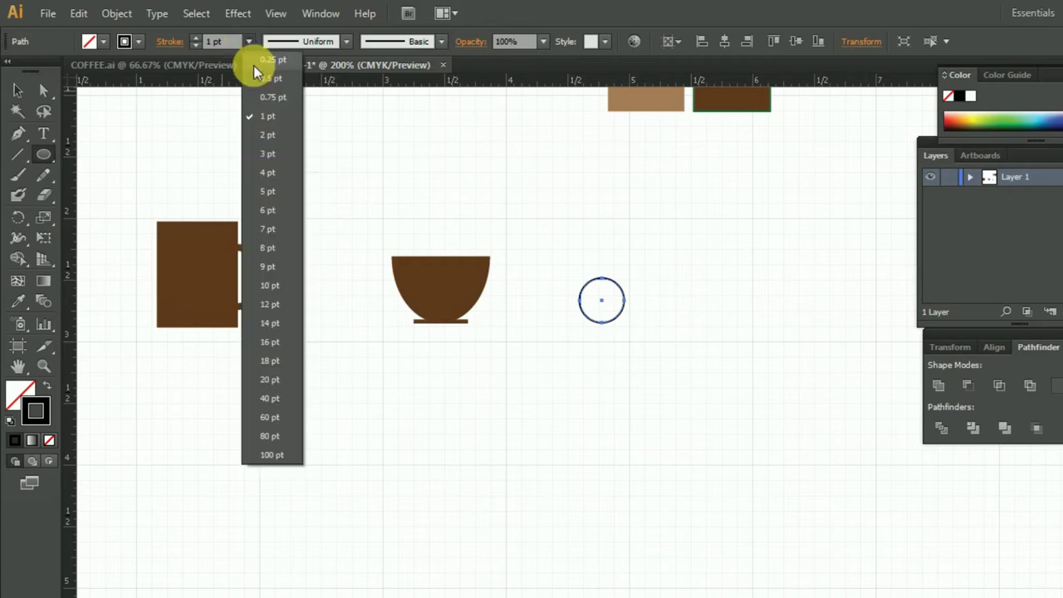
{"action": "left_click", "coordinate": [268, 174]}
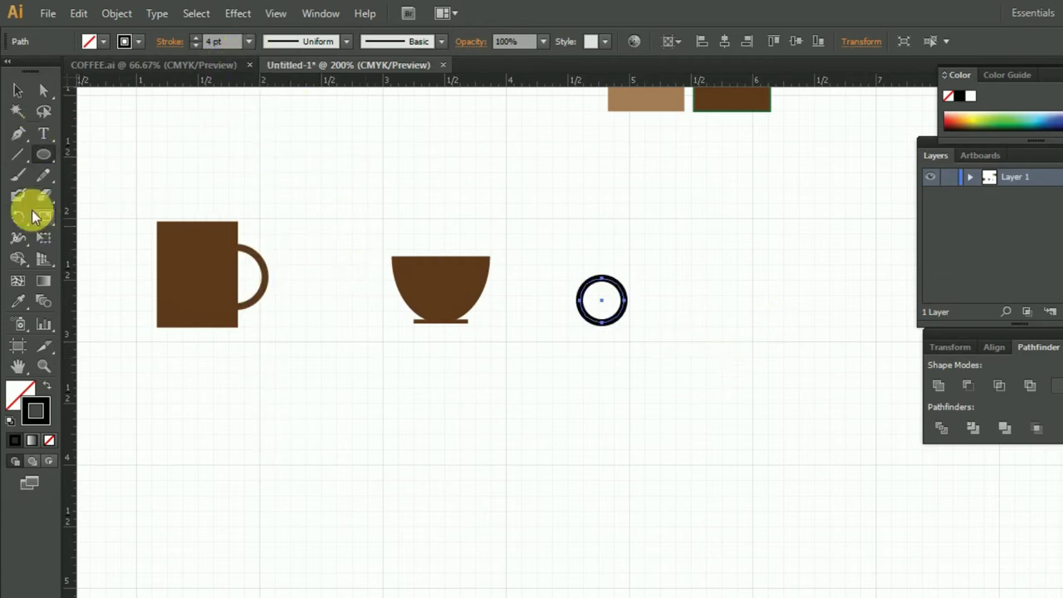
Step: Colour the circle's outline with the dark brown sampled from the swatch
{"action": "left_click", "coordinate": [19, 302]}
{"action": "scroll", "coordinate": [752, 156], "scroll_direction": "up", "scroll_amount": 1}
{"action": "left_click", "coordinate": [733, 117], "text": "shift"}
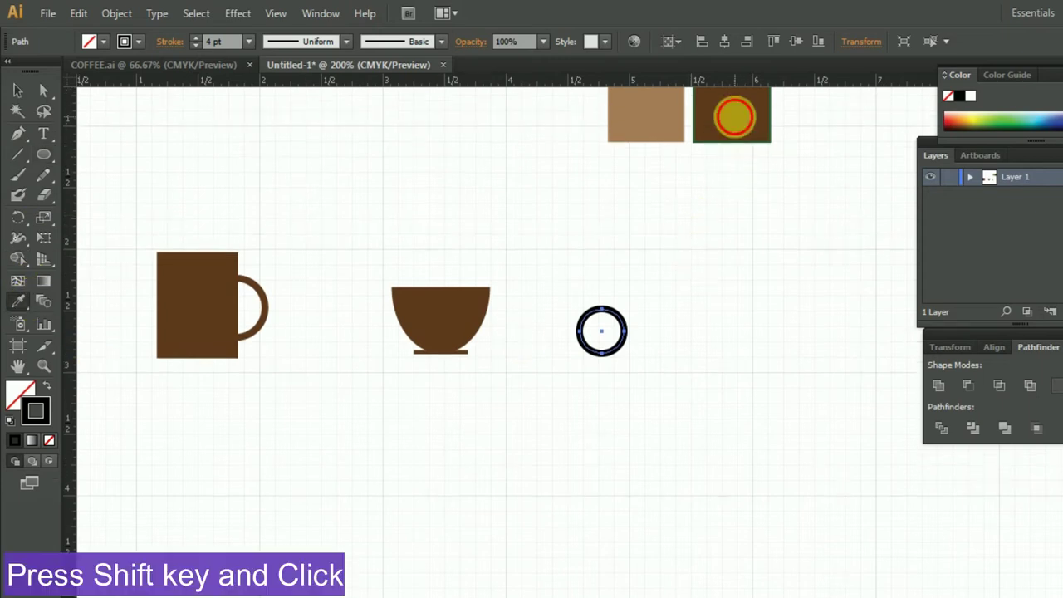
{"action": "left_click", "coordinate": [23, 85]}
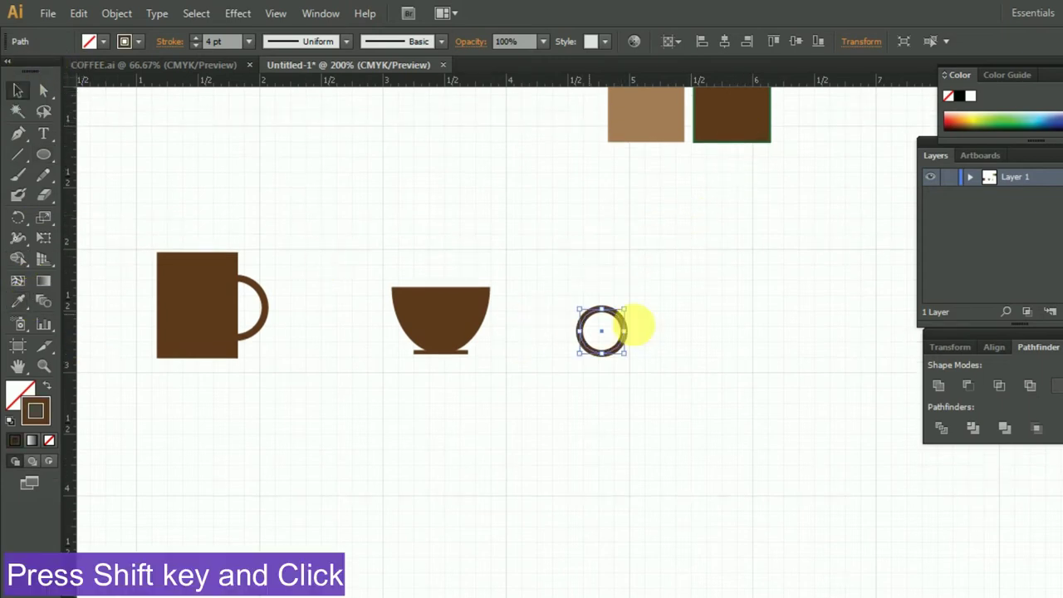
Step: Move the brown ring onto the bowl's right side as a handle
{"action": "left_click_drag", "start_coordinate": [508, 336], "coordinate": [510, 332]}
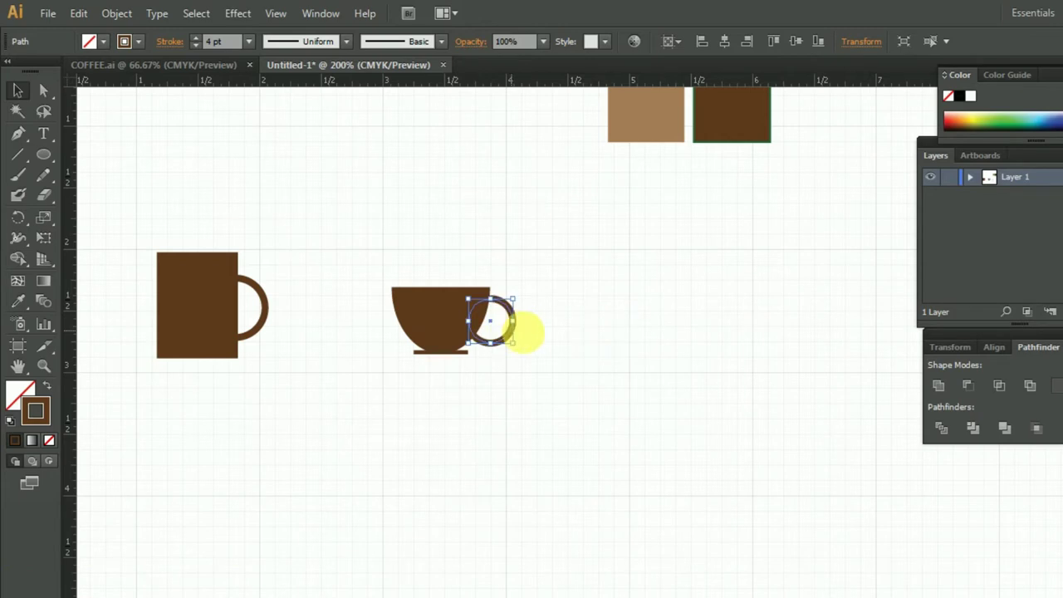
{"action": "left_click", "coordinate": [570, 349]}
{"action": "left_click", "coordinate": [507, 329]}
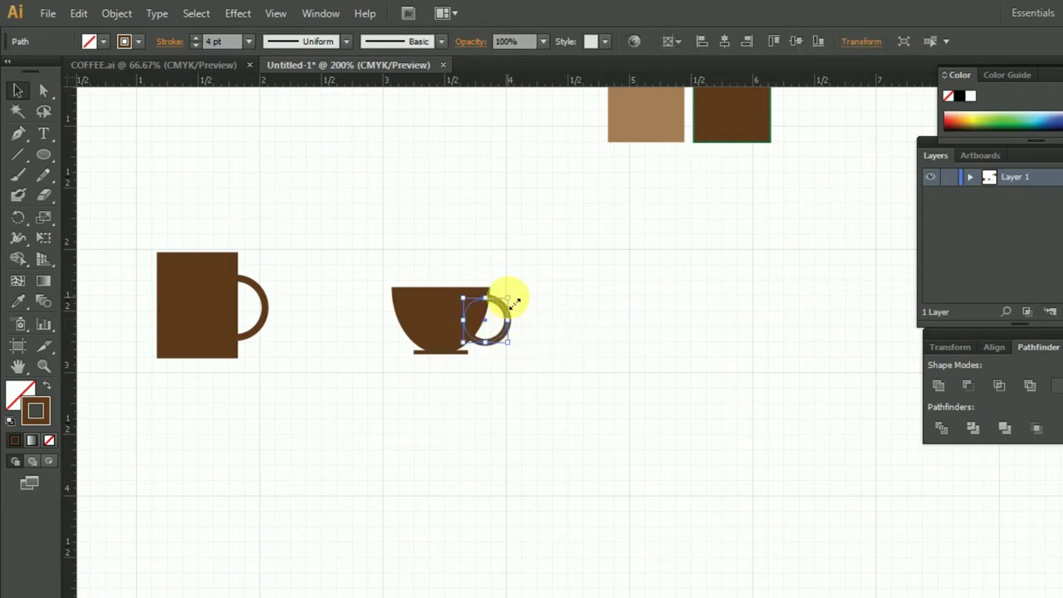
{"action": "left_click", "coordinate": [543, 334]}
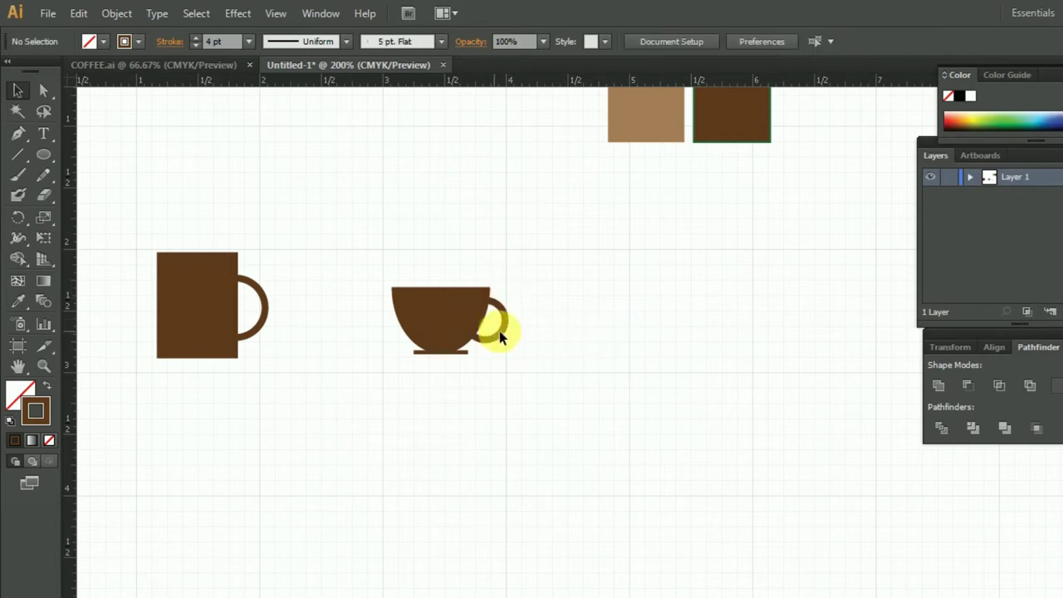
{"action": "left_click", "coordinate": [499, 330]}
{"action": "left_click", "coordinate": [541, 329]}
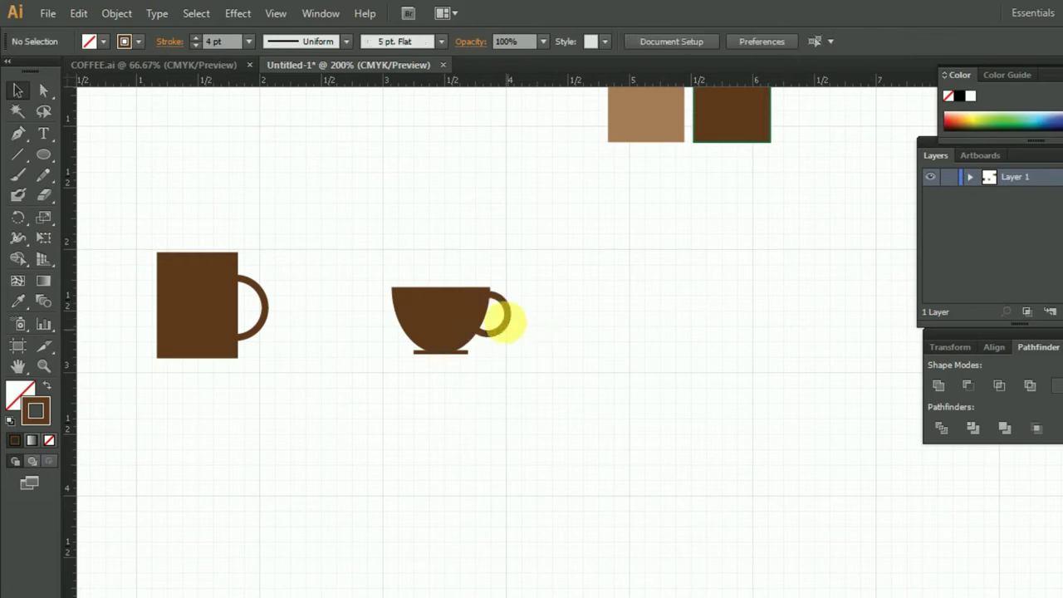
{"action": "left_click", "coordinate": [505, 323]}
{"action": "left_click", "coordinate": [548, 324]}
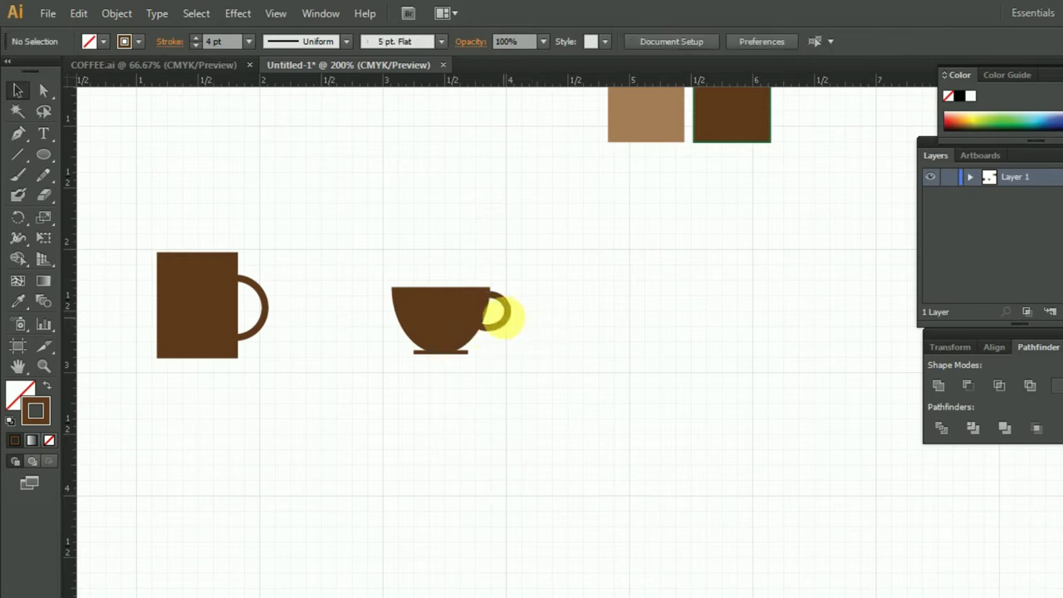
{"action": "left_click", "coordinate": [506, 322]}
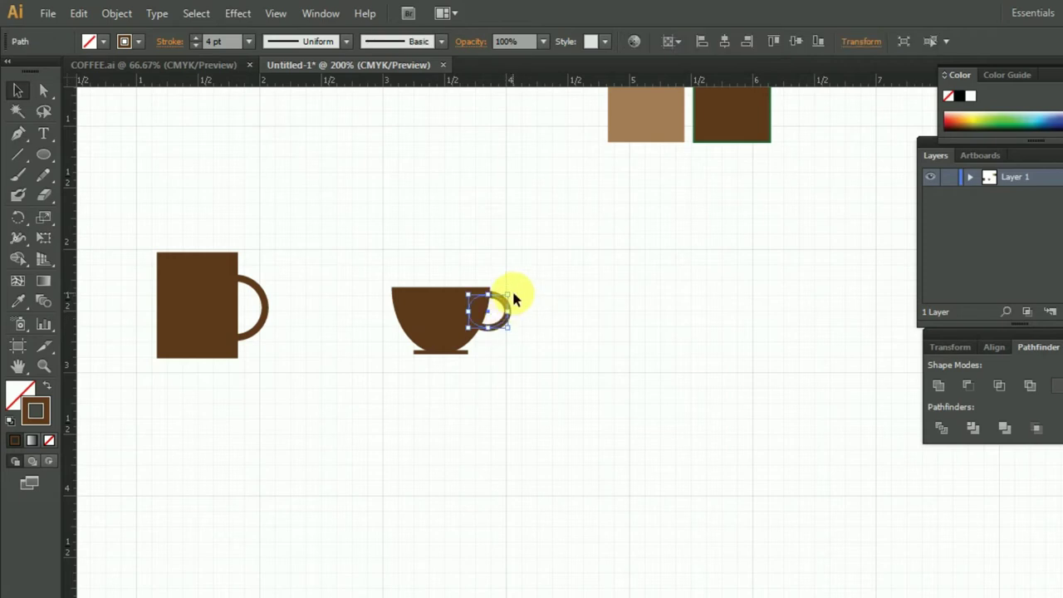
Step: Nudge the handle down so it sits just below the cup's rim
{"action": "key", "text": "ctrl+plus"}
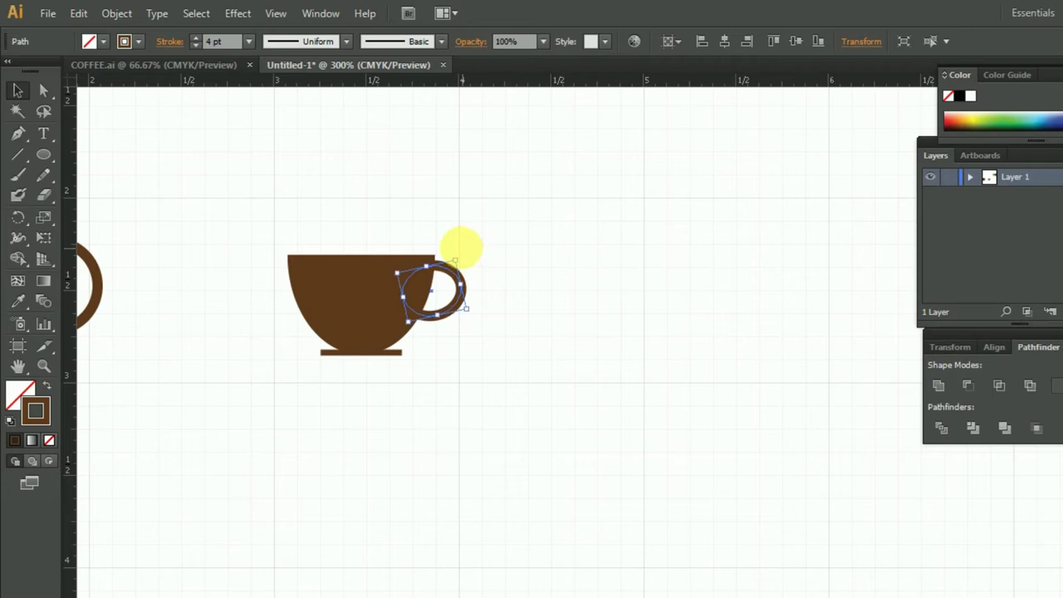
{"action": "key", "text": "Down"}
{"action": "key", "text": "Down"}
{"action": "key", "text": "Down"}
{"action": "key", "text": "Down"}
{"action": "left_click", "coordinate": [575, 378]}
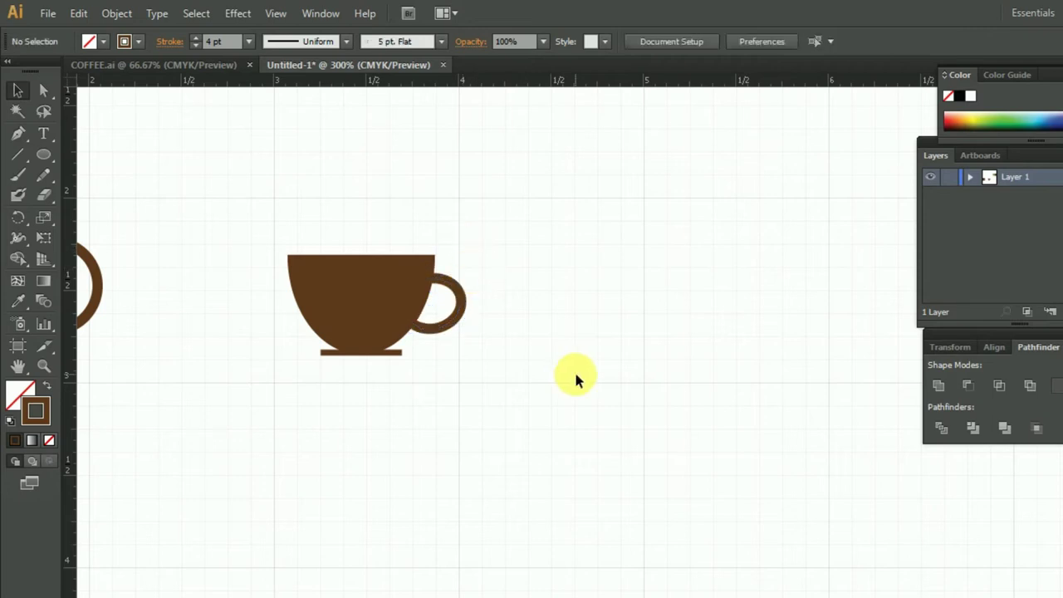
{"action": "key", "text": "ctrl+minus"}
{"action": "key", "text": "ctrl+minus"}
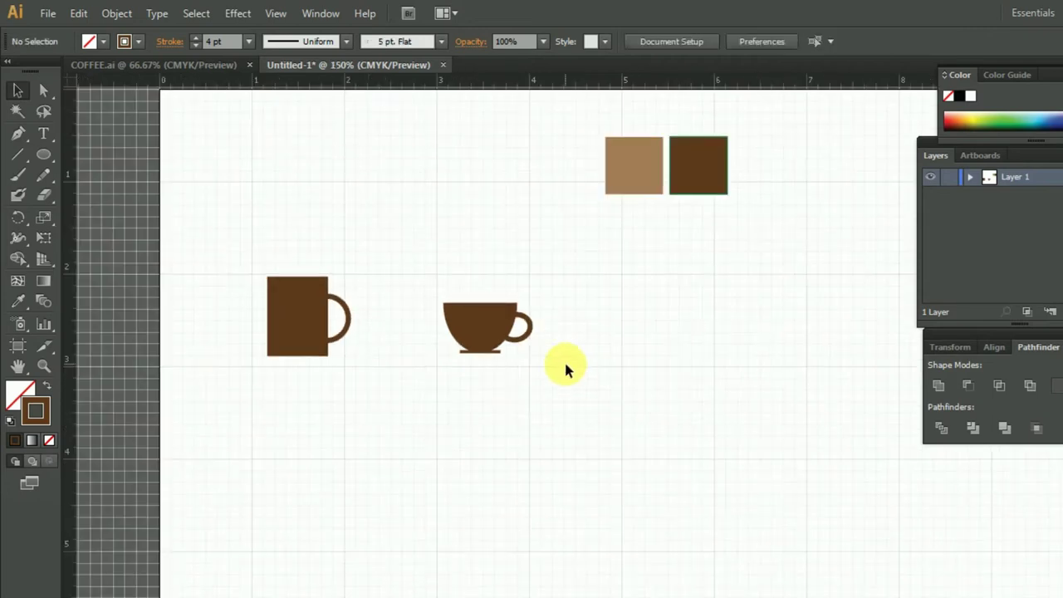
Step: Move the whole teacup left so it sits closer to the mug
{"action": "left_click_drag", "start_coordinate": [434, 283], "coordinate": [545, 378]}
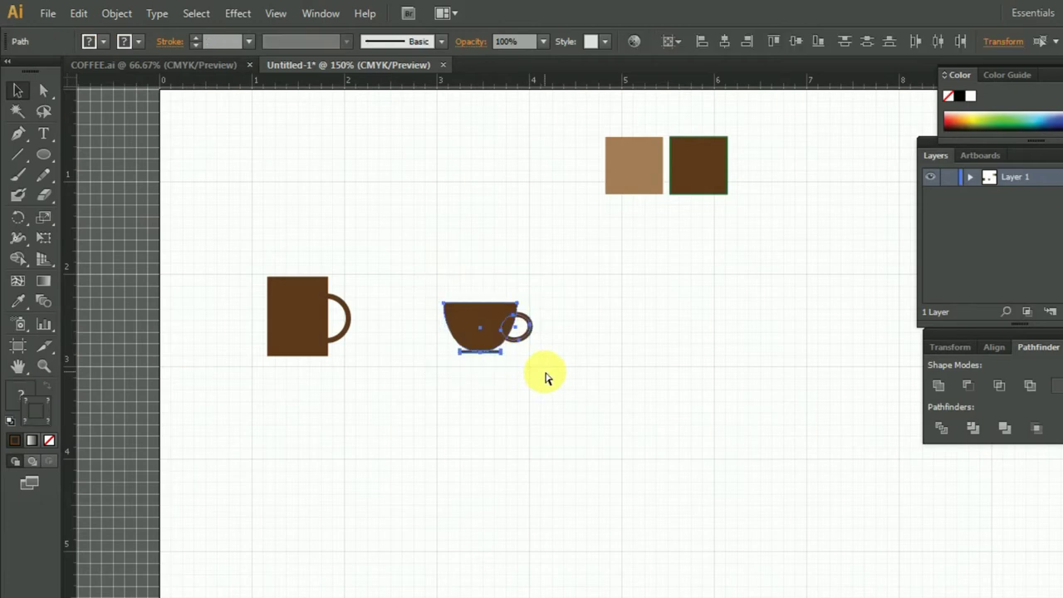
{"action": "left_click_drag", "start_coordinate": [491, 335], "coordinate": [436, 333]}
{"action": "left_click", "coordinate": [536, 389]}
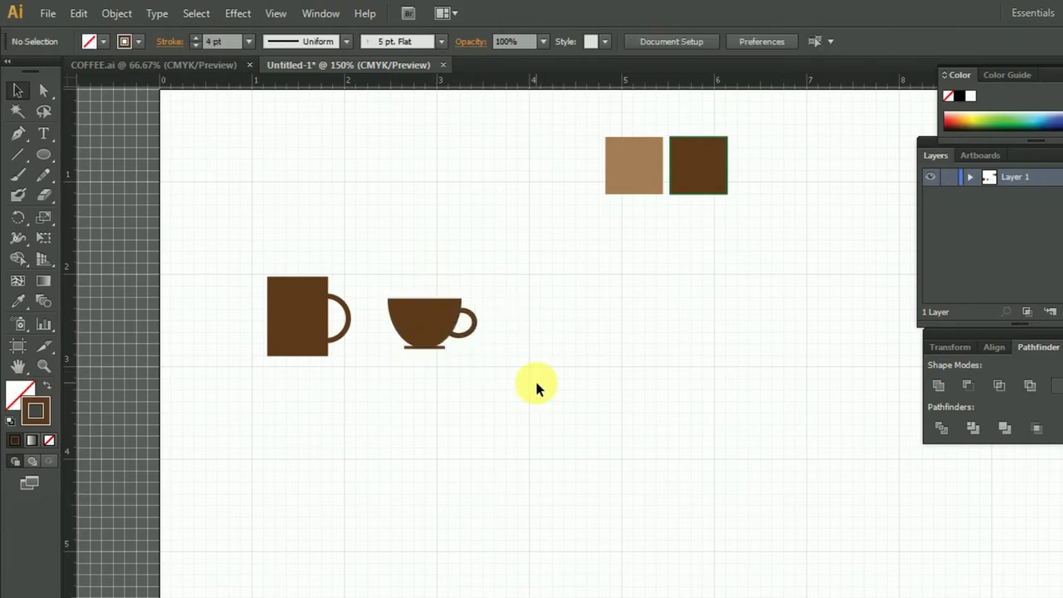
Step: Group the mug and teacup and scale them up together, keeping their proportions
{"action": "left_click_drag", "start_coordinate": [238, 239], "coordinate": [493, 389]}
{"action": "key", "text": "ctrl+g"}
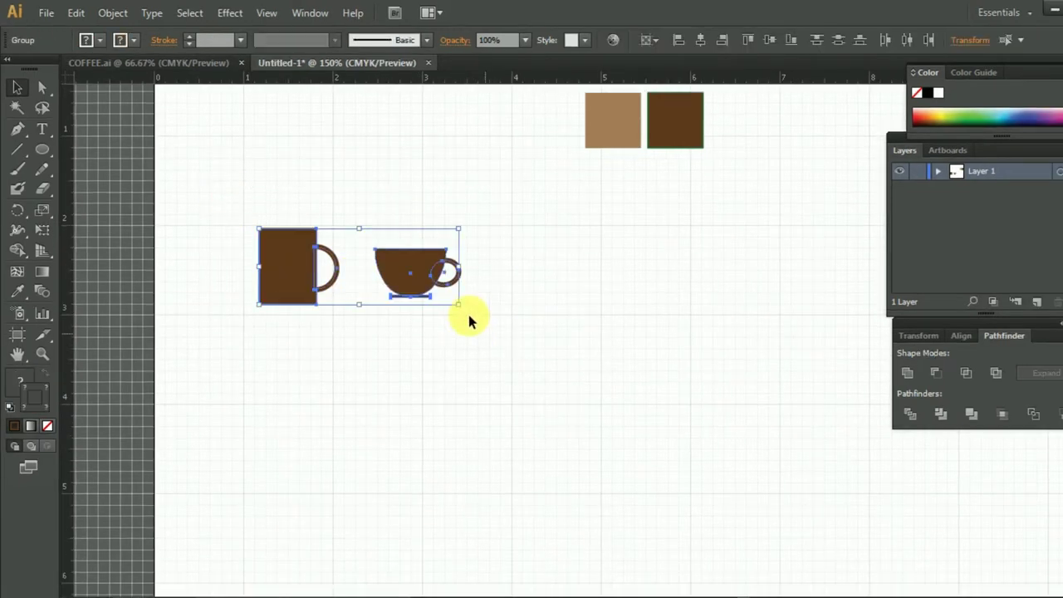
{"action": "left_click_drag", "start_coordinate": [462, 309], "coordinate": [506, 340]}
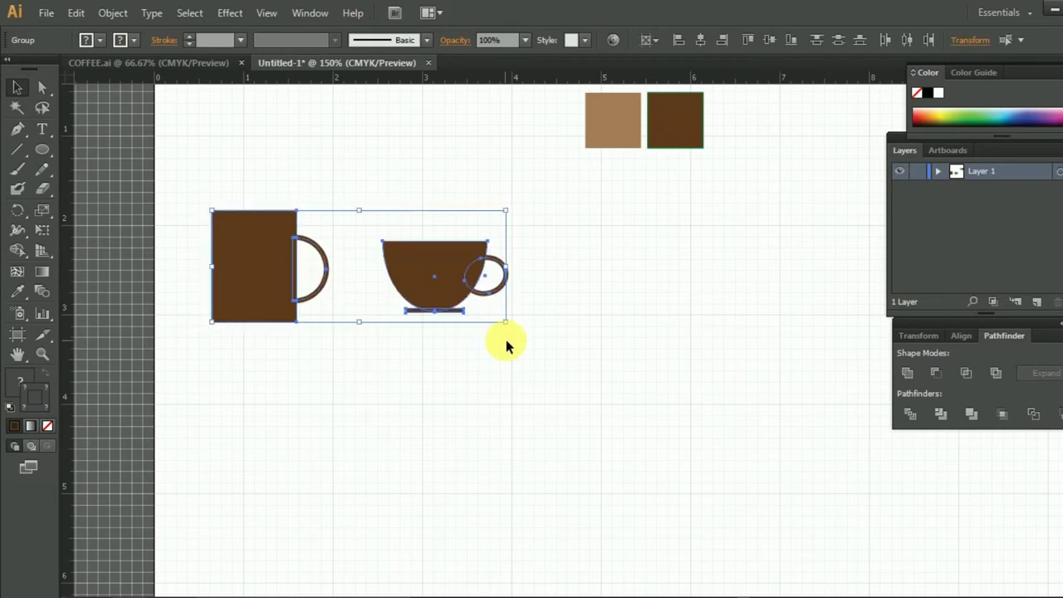
{"action": "left_click", "coordinate": [508, 355]}
{"action": "key", "text": "ctrl+1"}
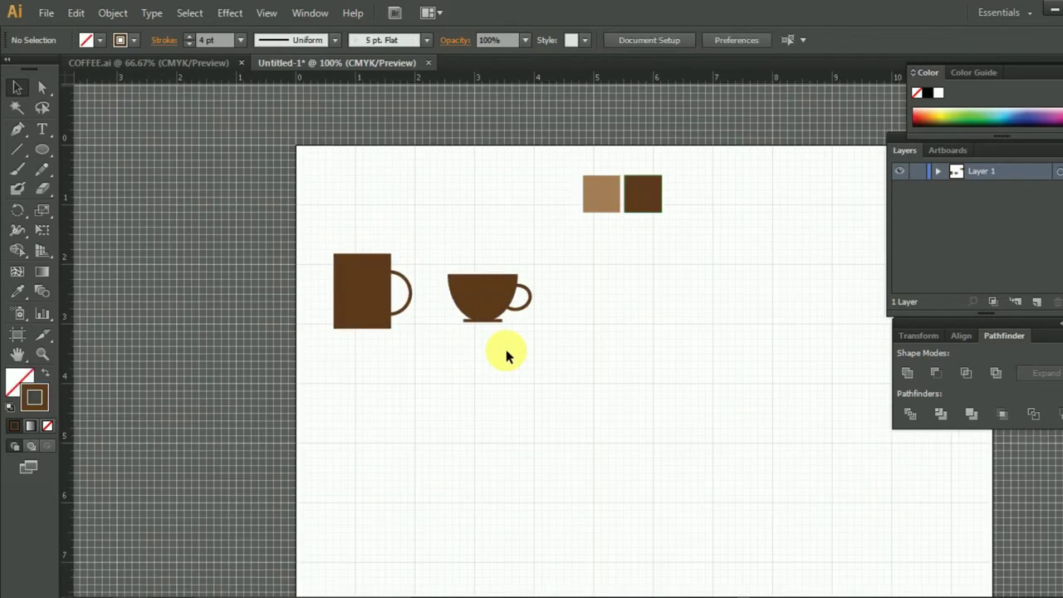
{"action": "left_click_drag", "start_coordinate": [676, 420], "coordinate": [543, 413]}
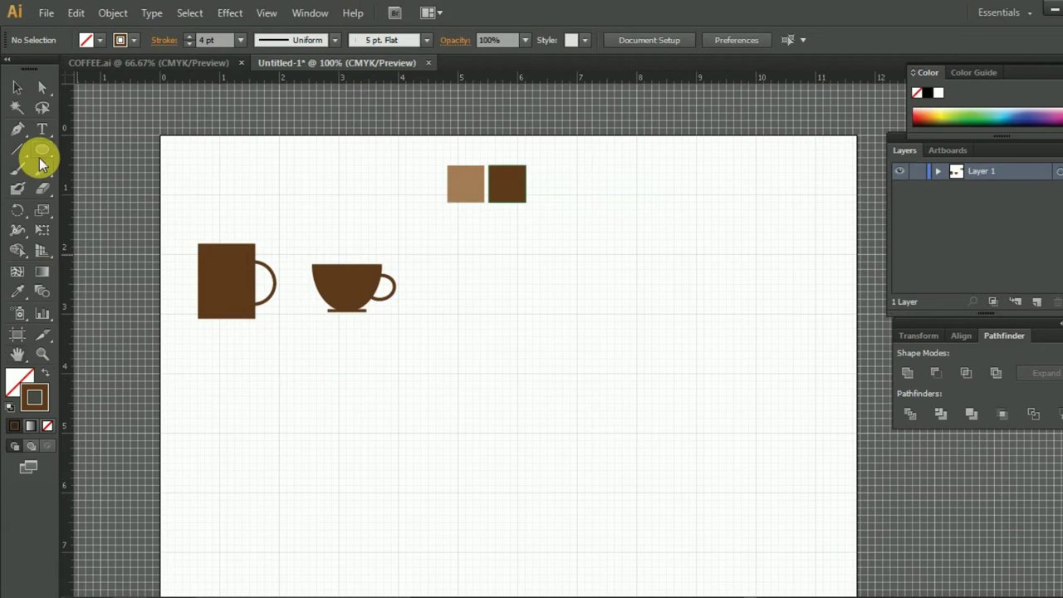
{"action": "left_click_drag", "start_coordinate": [42, 151], "coordinate": [133, 149]}
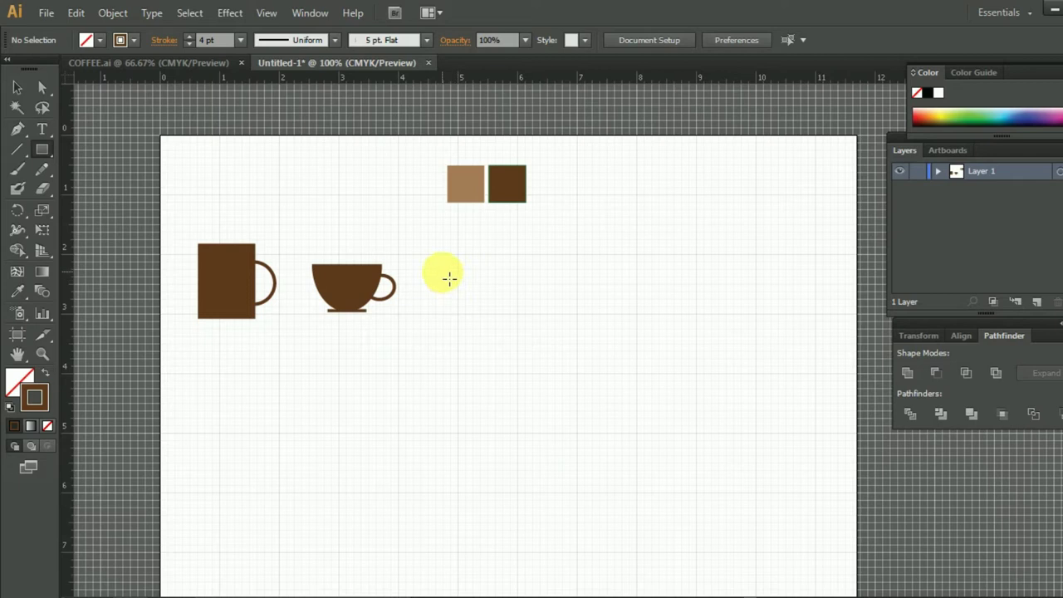
{"action": "left_click_drag", "start_coordinate": [444, 270], "coordinate": [520, 333]}
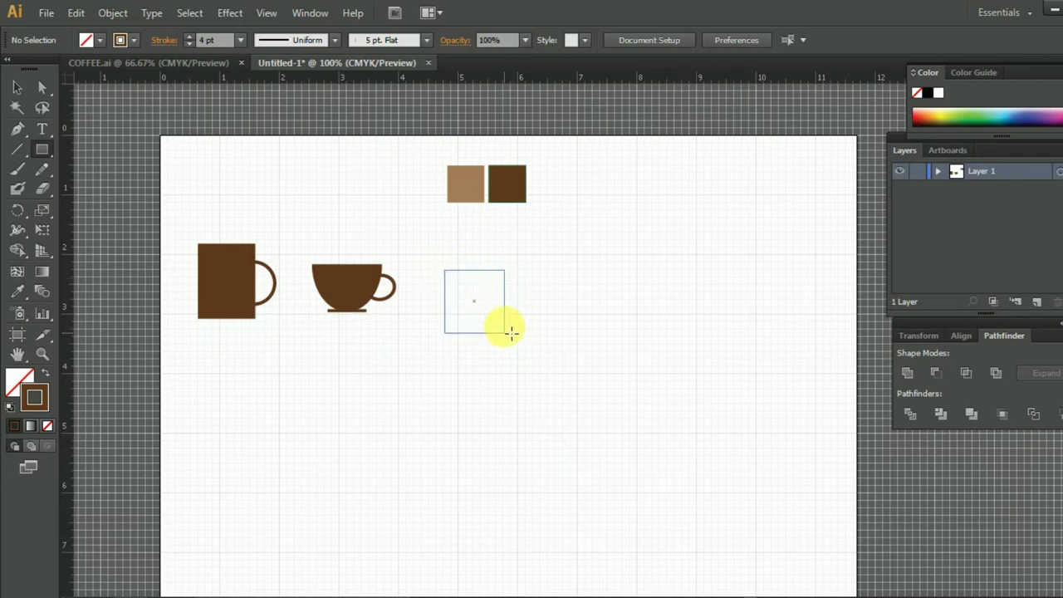
Step: Finish the new rectangle and nudge its bottom-left anchor right to slant the left side
{"action": "left_click_drag", "start_coordinate": [512, 324], "coordinate": [512, 326]}
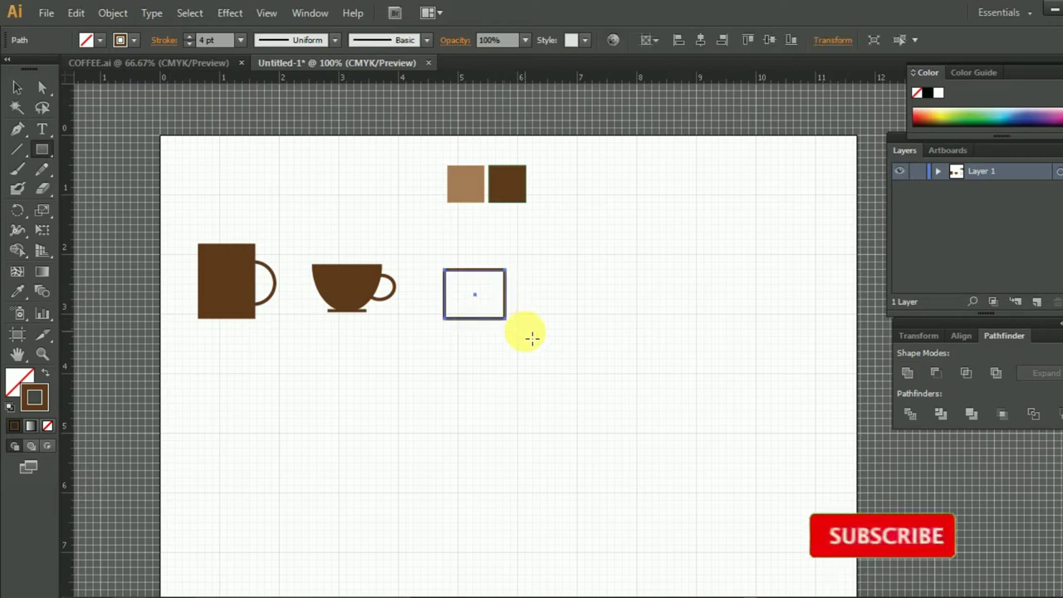
{"action": "key", "text": "ctrl+plus"}
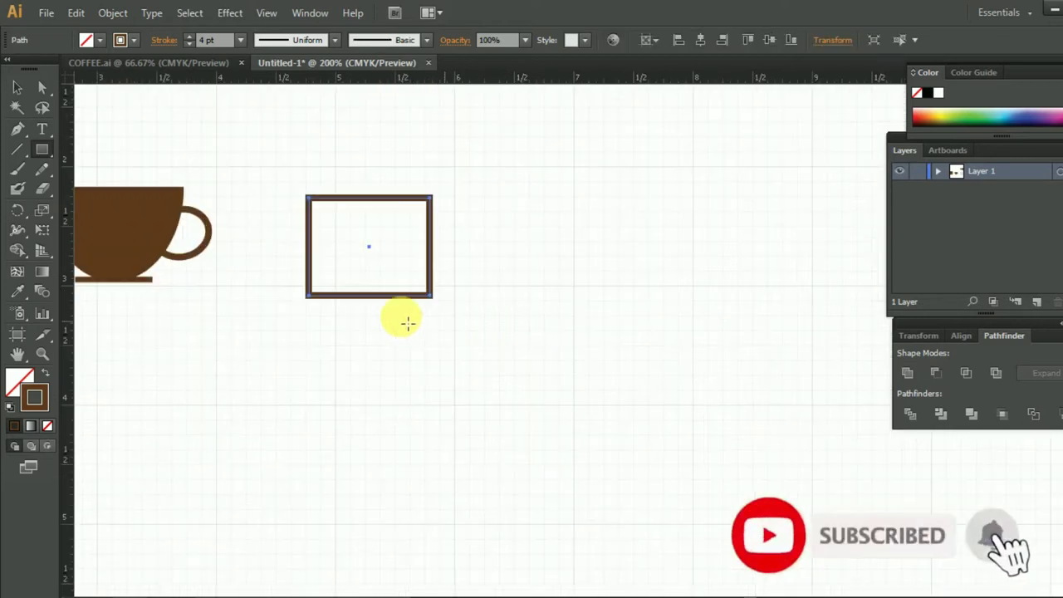
{"action": "left_click", "coordinate": [42, 88]}
{"action": "left_click", "coordinate": [308, 296]}
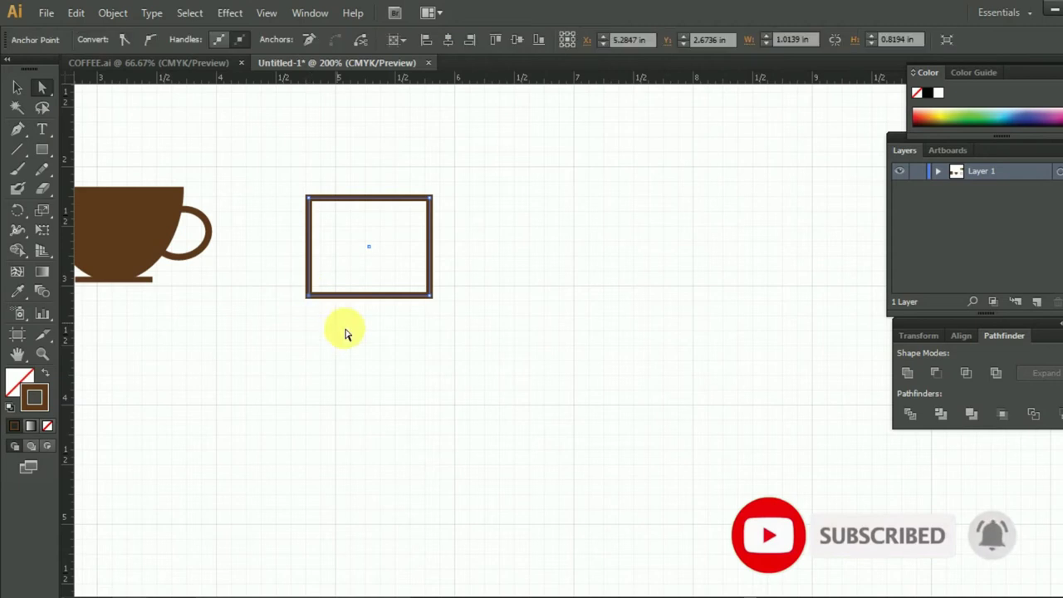
{"action": "key", "text": "Right"}
{"action": "key", "text": "Right"}
{"action": "key", "text": "Right"}
{"action": "key", "text": "Right"}
{"action": "key", "text": "Right"}
{"action": "key", "text": "Right"}
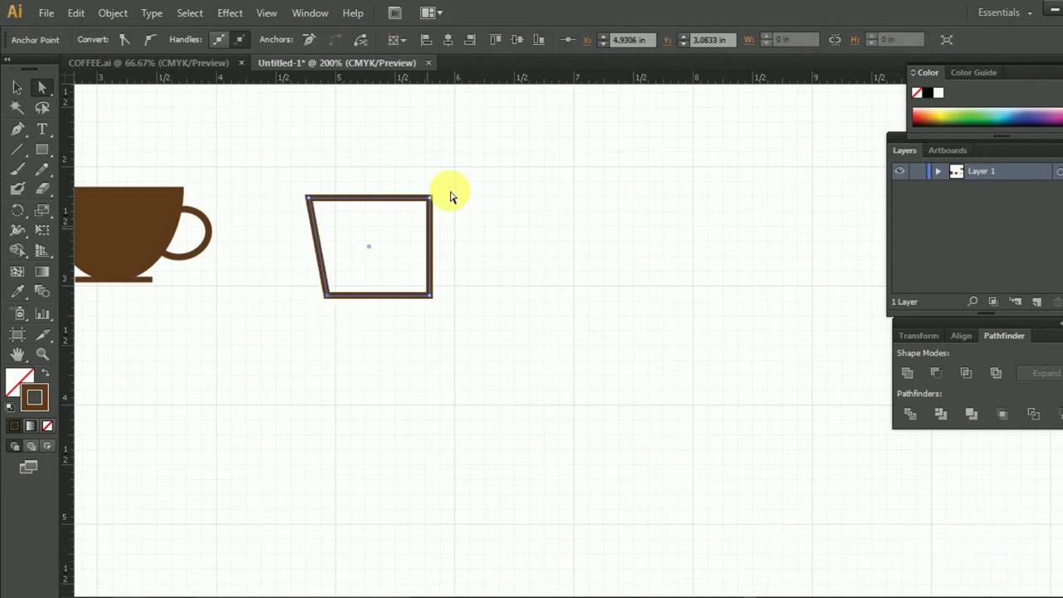
Step: Drag the slanted shape's right side inward to make it narrower
{"action": "left_click", "coordinate": [17, 86]}
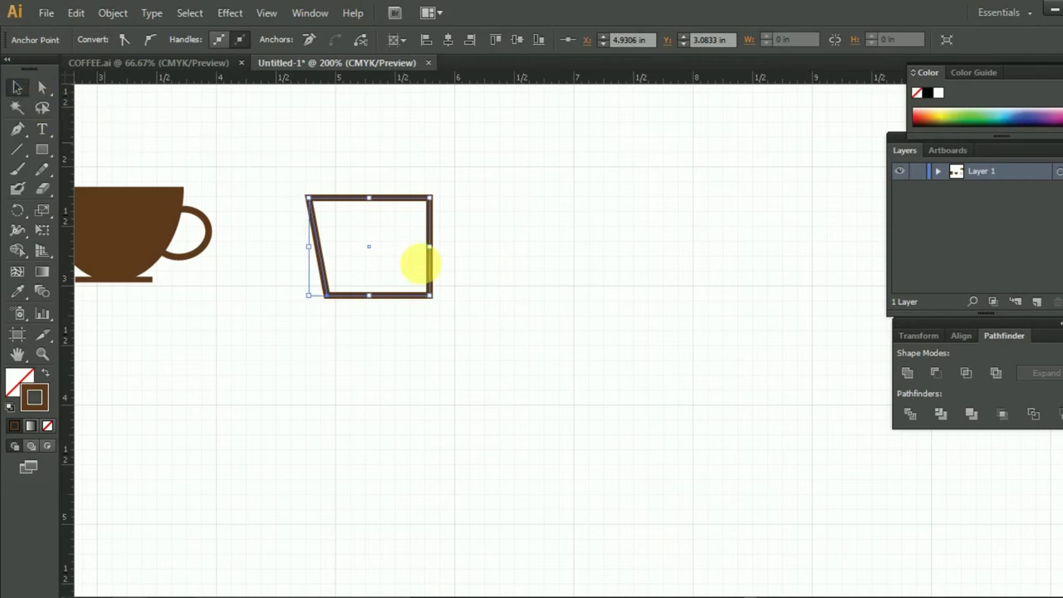
{"action": "left_click", "coordinate": [564, 307]}
{"action": "right_click", "coordinate": [382, 199]}
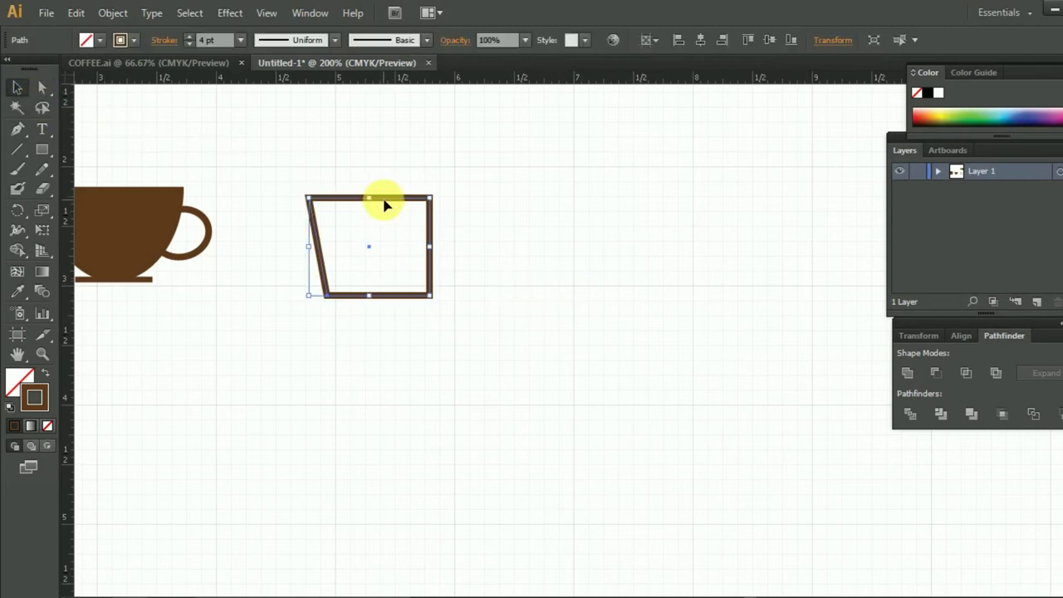
{"action": "left_click", "coordinate": [367, 332]}
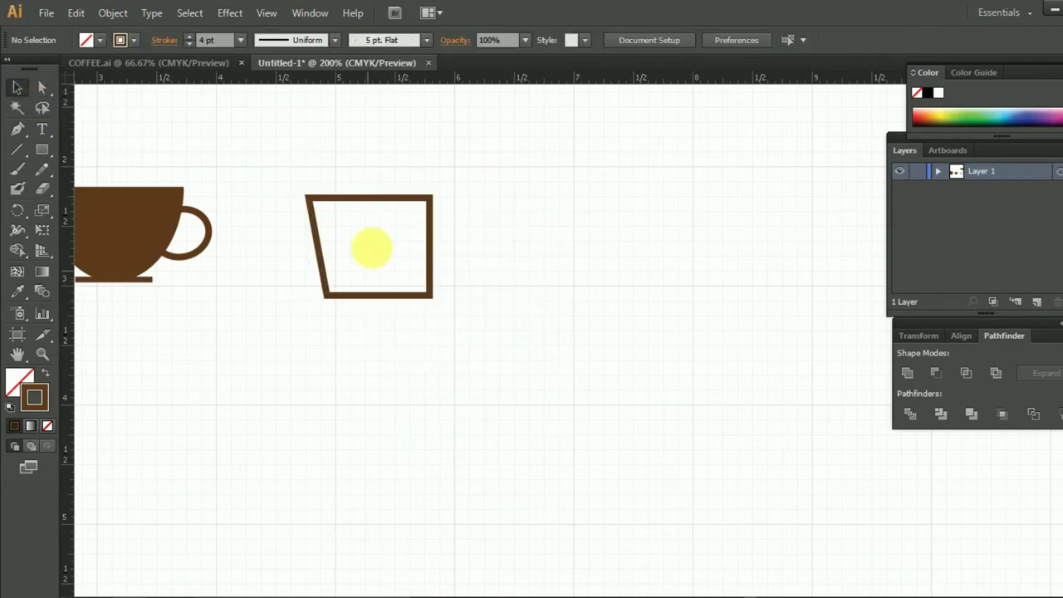
{"action": "left_click", "coordinate": [390, 199]}
{"action": "left_click_drag", "start_coordinate": [429, 246], "coordinate": [383, 246]}
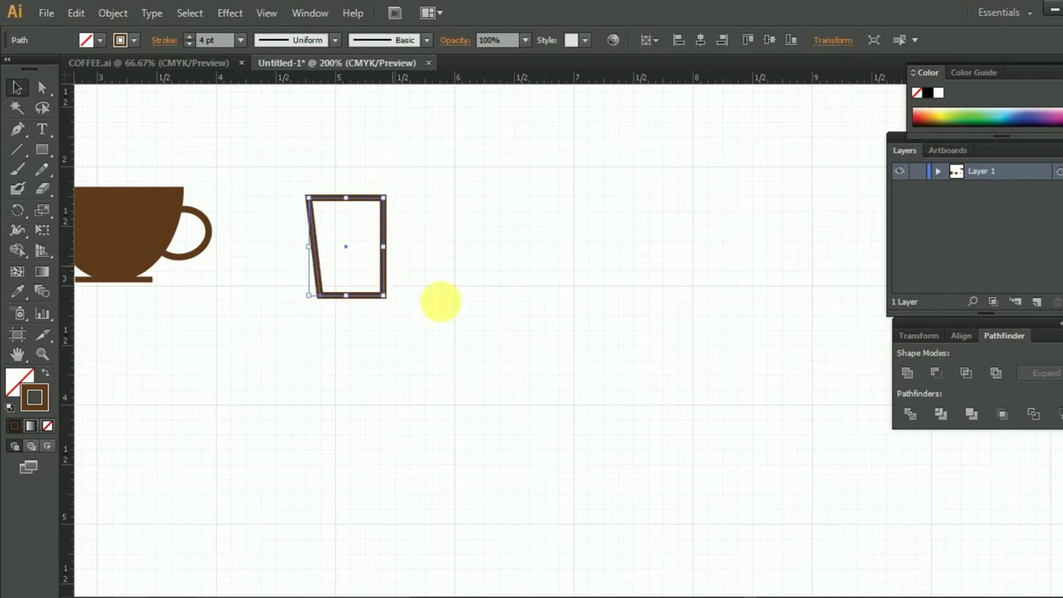
{"action": "left_click", "coordinate": [365, 220]}
Step: Add a vertically reflected copy of the slanted shape and nudge it right
{"action": "right_click", "coordinate": [358, 204]}
{"action": "mouse_move", "coordinate": [408, 417]}
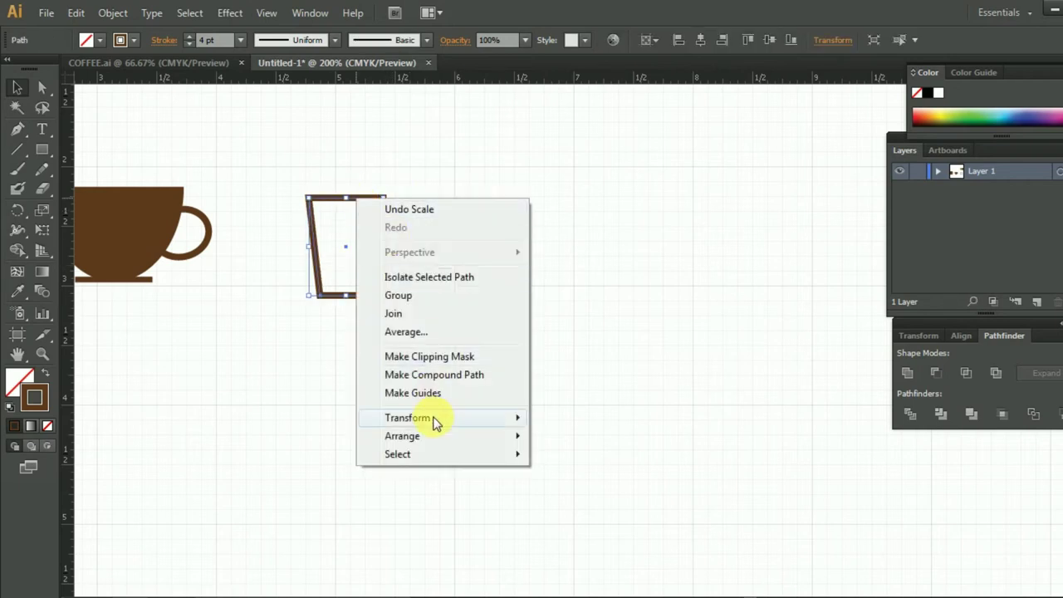
{"action": "left_click", "coordinate": [573, 479]}
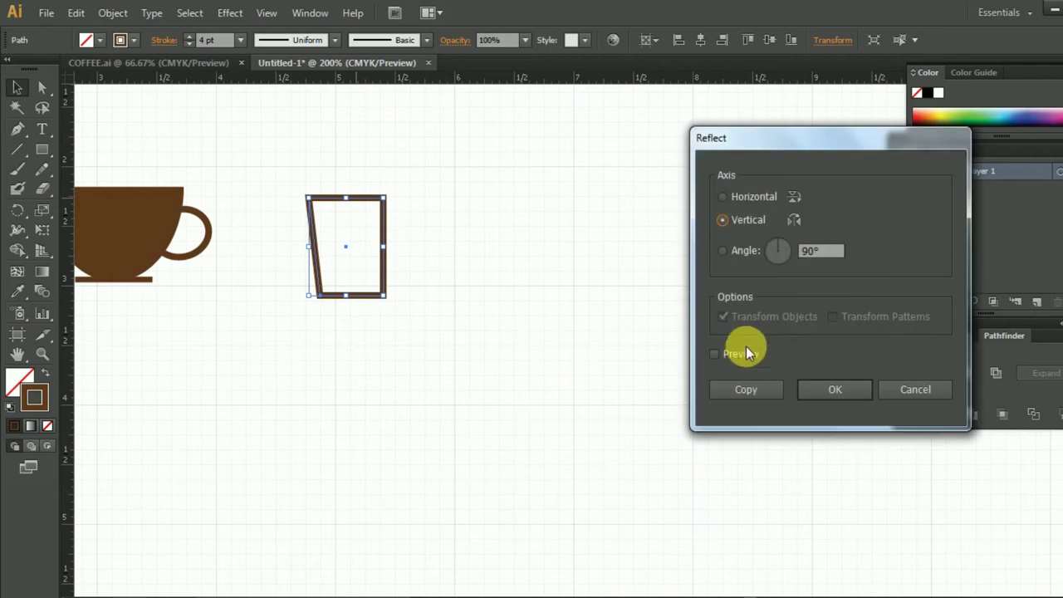
{"action": "left_click", "coordinate": [731, 356]}
{"action": "left_click", "coordinate": [738, 387]}
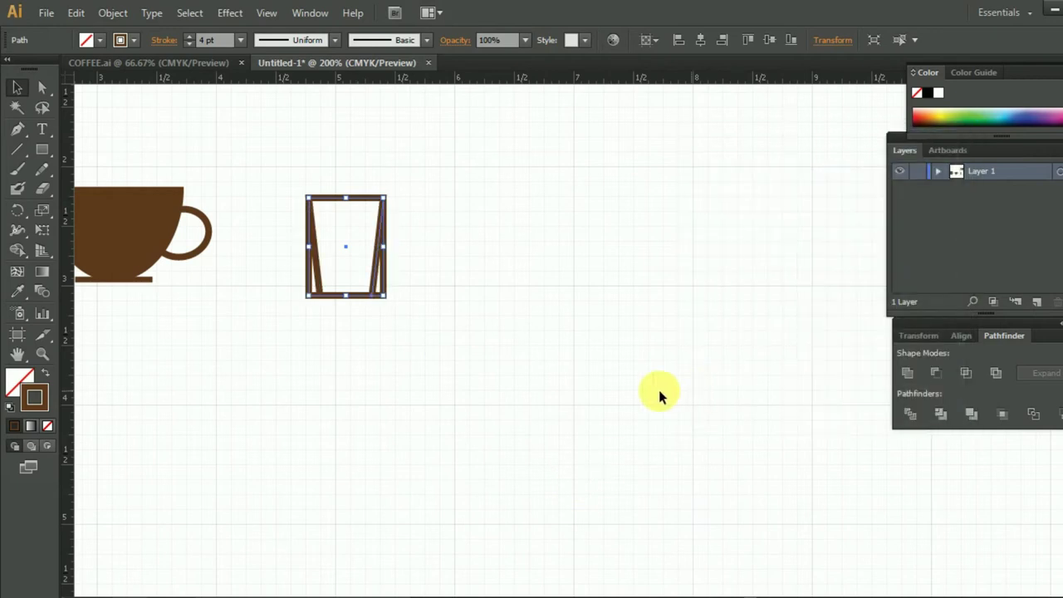
{"action": "key", "text": "Right"}
{"action": "key", "text": "Right"}
{"action": "key", "text": "Right"}
{"action": "key", "text": "Right"}
{"action": "key", "text": "Right"}
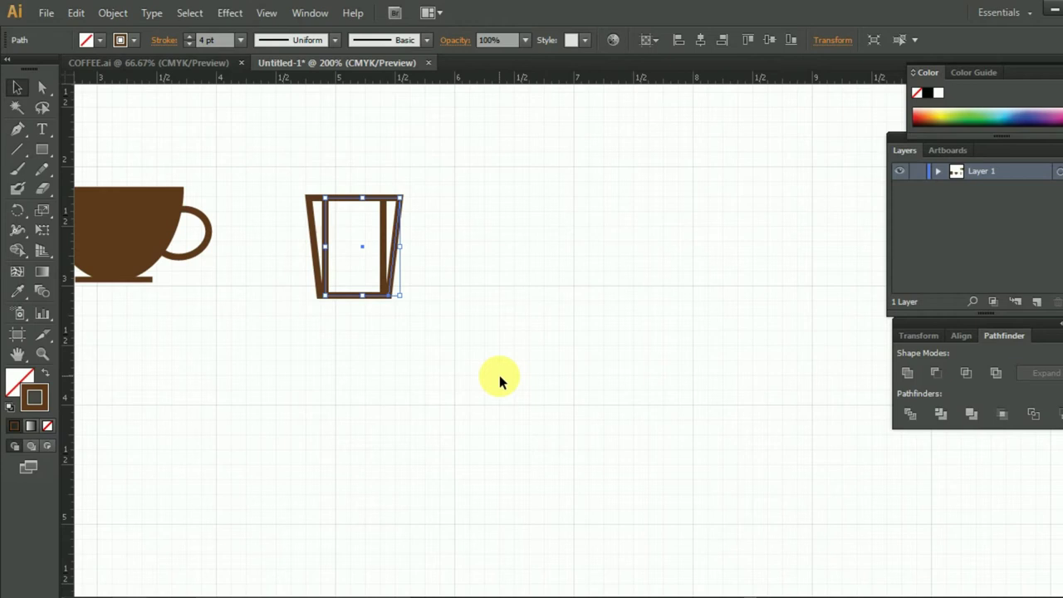
{"action": "left_click", "coordinate": [408, 332]}
Step: Unite both halves into one tapered cup outline and move it up slightly
{"action": "left_click_drag", "start_coordinate": [287, 176], "coordinate": [435, 324]}
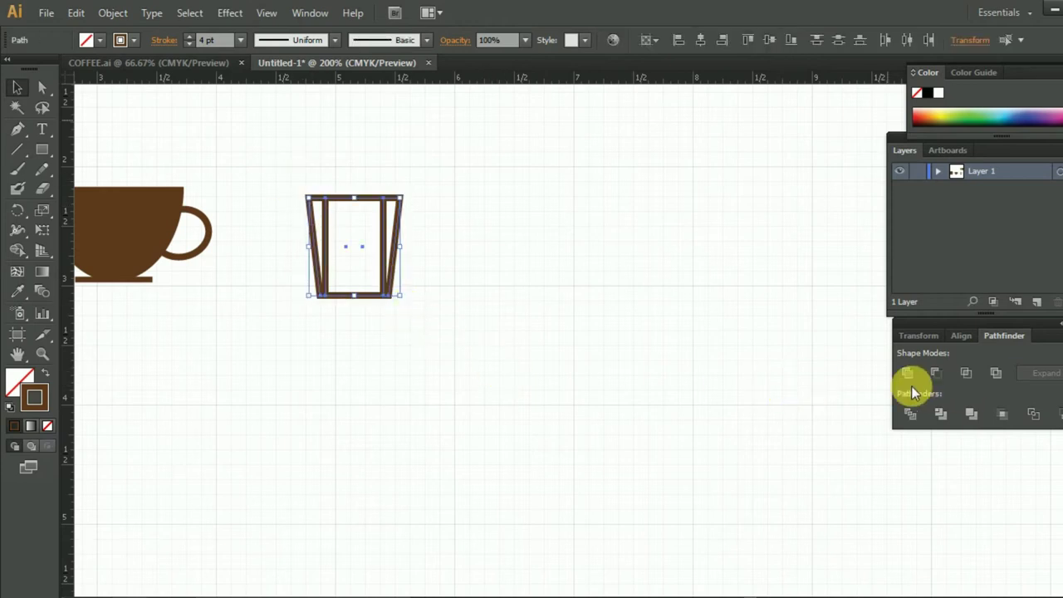
{"action": "left_click", "coordinate": [907, 372]}
{"action": "left_click", "coordinate": [420, 308]}
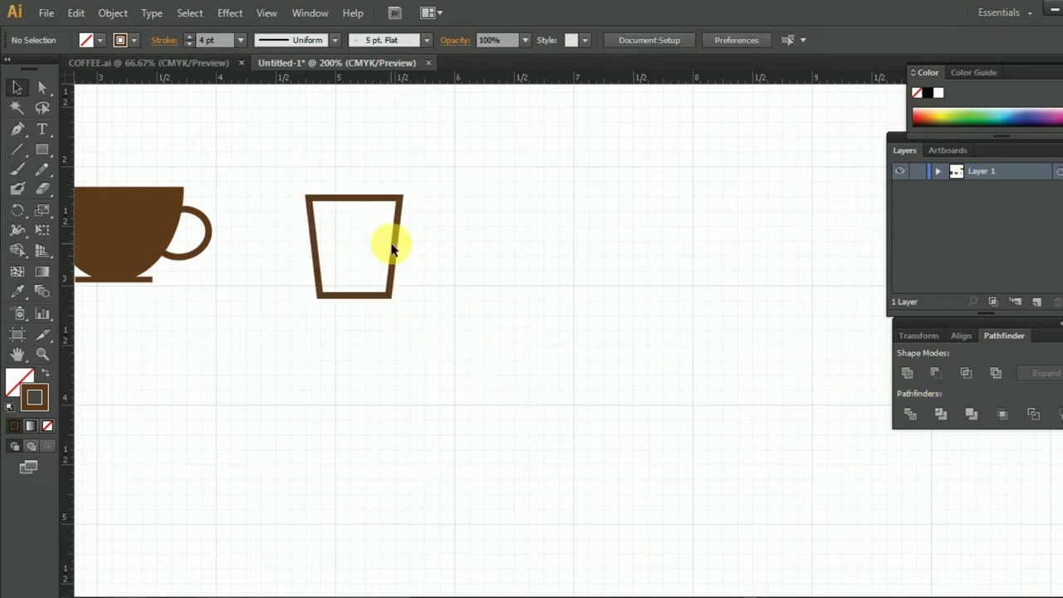
{"action": "left_click_drag", "start_coordinate": [392, 248], "coordinate": [393, 240]}
{"action": "left_click", "coordinate": [438, 243]}
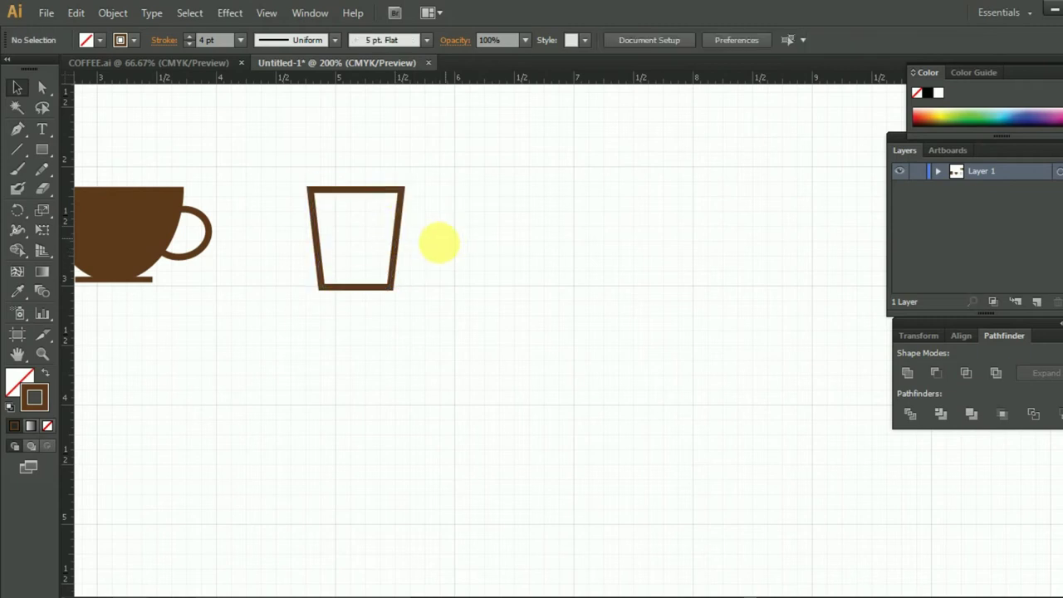
{"action": "left_click_drag", "start_coordinate": [41, 149], "coordinate": [93, 189]}
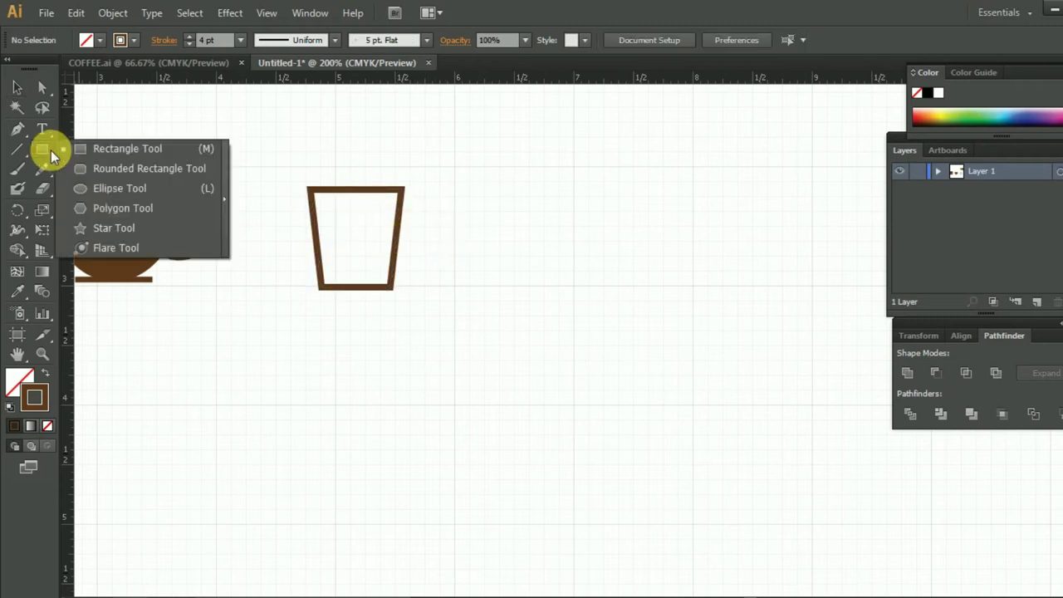
{"action": "left_click", "coordinate": [93, 189]}
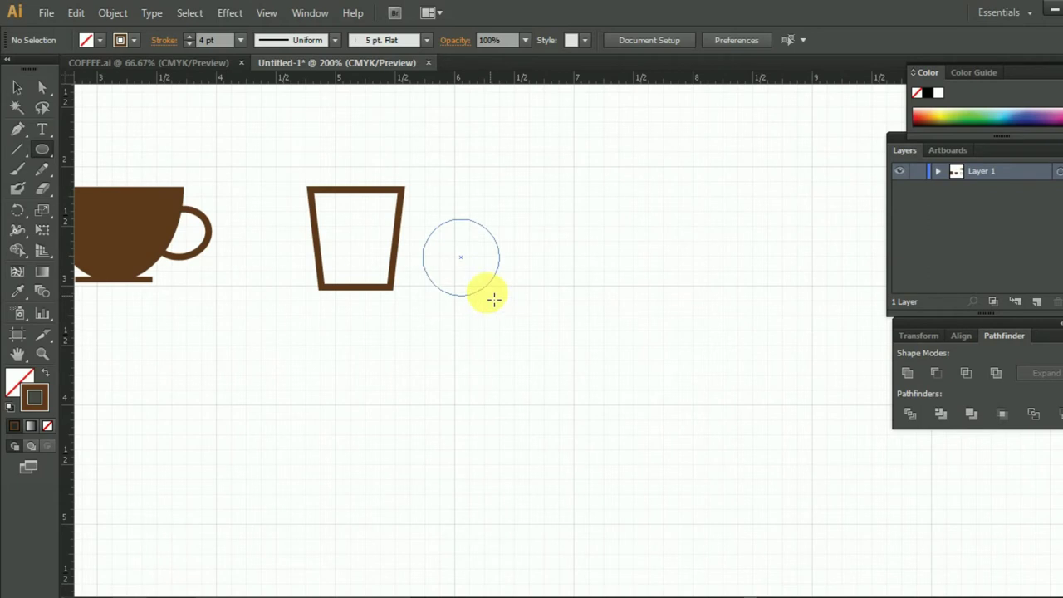
Step: Draw a small circle and fit it on the tapered cup's right edge as a ring handle
{"action": "left_click_drag", "start_coordinate": [481, 276], "coordinate": [491, 288]}
{"action": "left_click", "coordinate": [16, 87]}
{"action": "left_click_drag", "start_coordinate": [434, 247], "coordinate": [383, 225]}
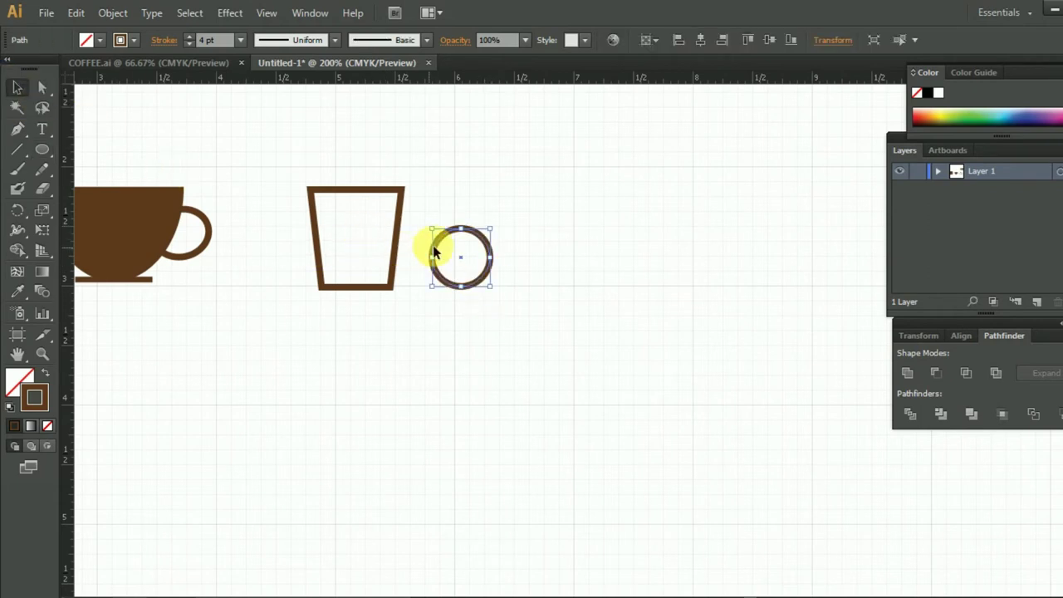
{"action": "left_click", "coordinate": [508, 252]}
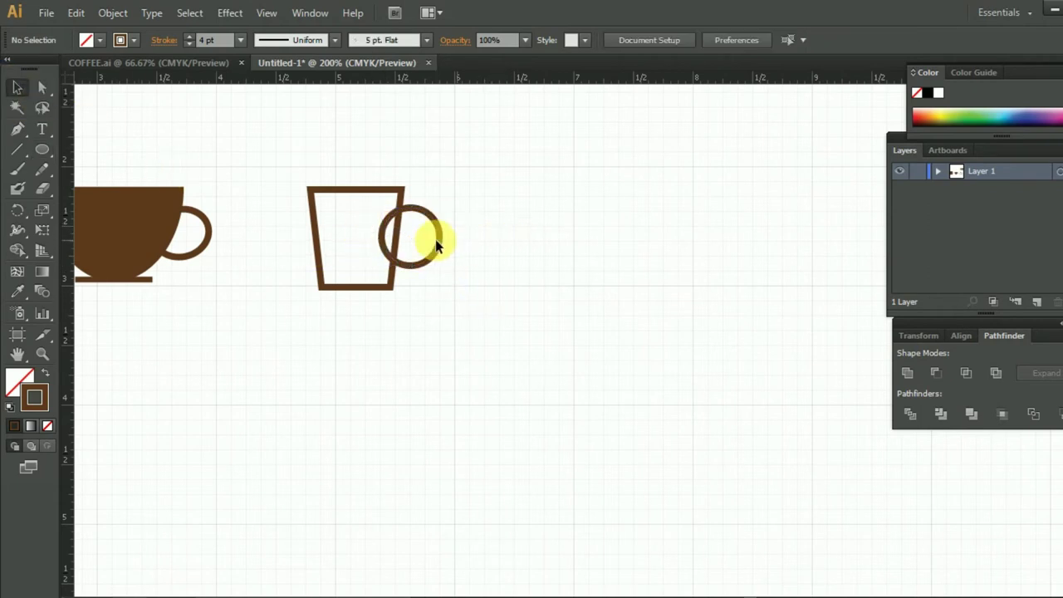
{"action": "mouse_move", "coordinate": [437, 240]}
{"action": "left_mouse_down"}
{"action": "mouse_move", "coordinate": [431, 214]}
{"action": "mouse_move", "coordinate": [421, 246]}
{"action": "left_mouse_up"}
{"action": "left_click", "coordinate": [430, 248]}
{"action": "left_click", "coordinate": [440, 249]}
{"action": "left_click_drag", "start_coordinate": [272, 160], "coordinate": [392, 299]}
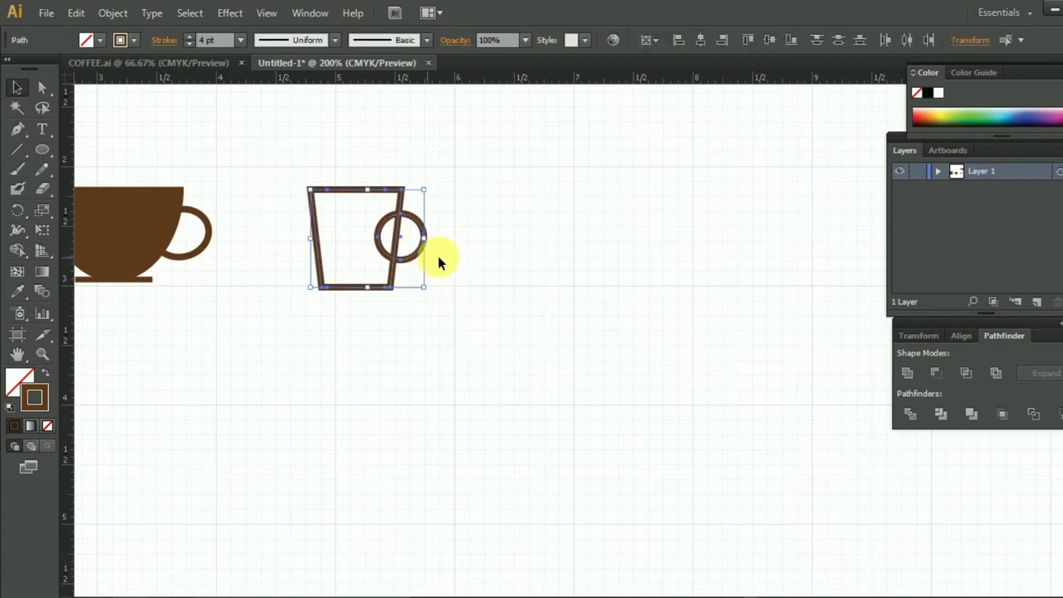
{"action": "left_click", "coordinate": [507, 271]}
Step: Fill the tapered cup body with the dark brown swatch using the Eyedropper
{"action": "left_click", "coordinate": [363, 192]}
{"action": "scroll", "coordinate": [493, 221], "scroll_direction": "up", "scroll_amount": 3}
{"action": "left_click", "coordinate": [17, 291]}
{"action": "left_click", "coordinate": [415, 125]}
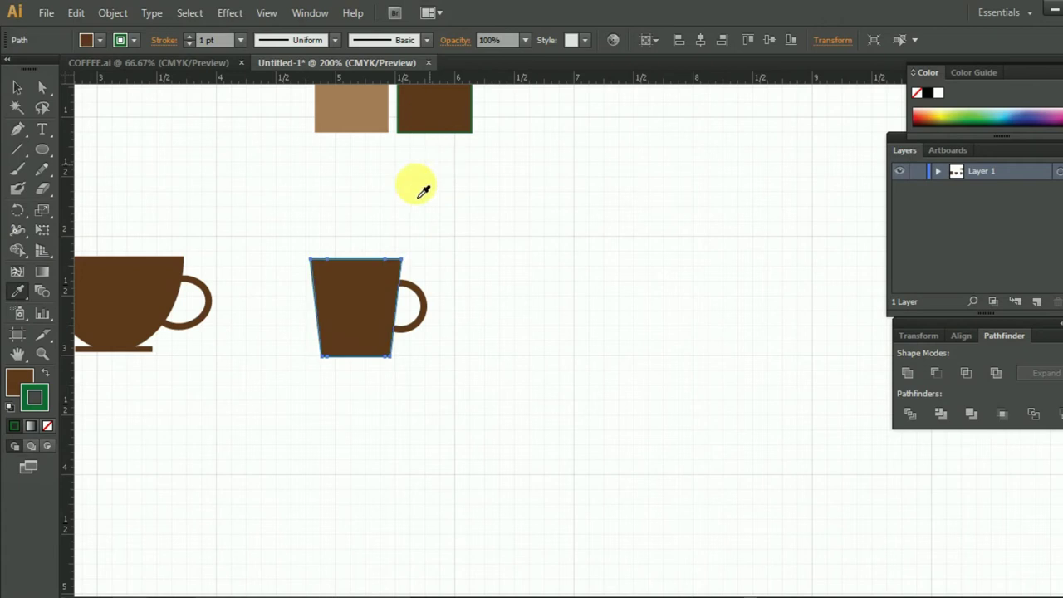
{"action": "left_click", "coordinate": [17, 87]}
{"action": "left_click", "coordinate": [502, 332]}
{"action": "left_click_drag", "start_coordinate": [302, 241], "coordinate": [444, 380]}
{"action": "left_click", "coordinate": [453, 380]}
{"action": "key", "text": "ctrl+minus"}
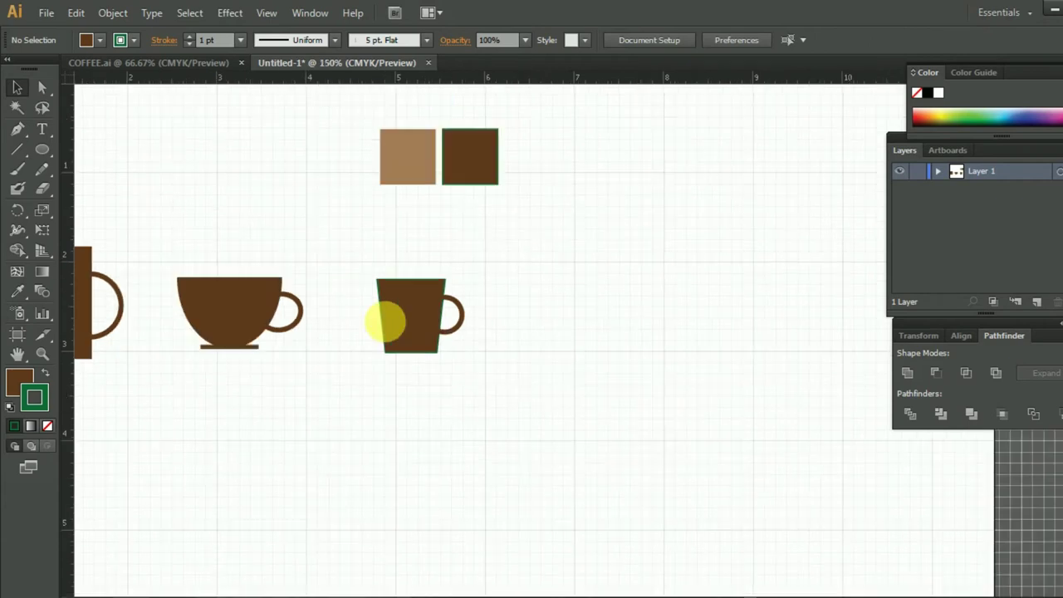
Step: Draw a tall brown rectangle to the right of the mugs
{"action": "key", "text": "ctrl+minus"}
{"action": "scroll", "coordinate": [465, 344], "scroll_direction": "down", "scroll_amount": 1}
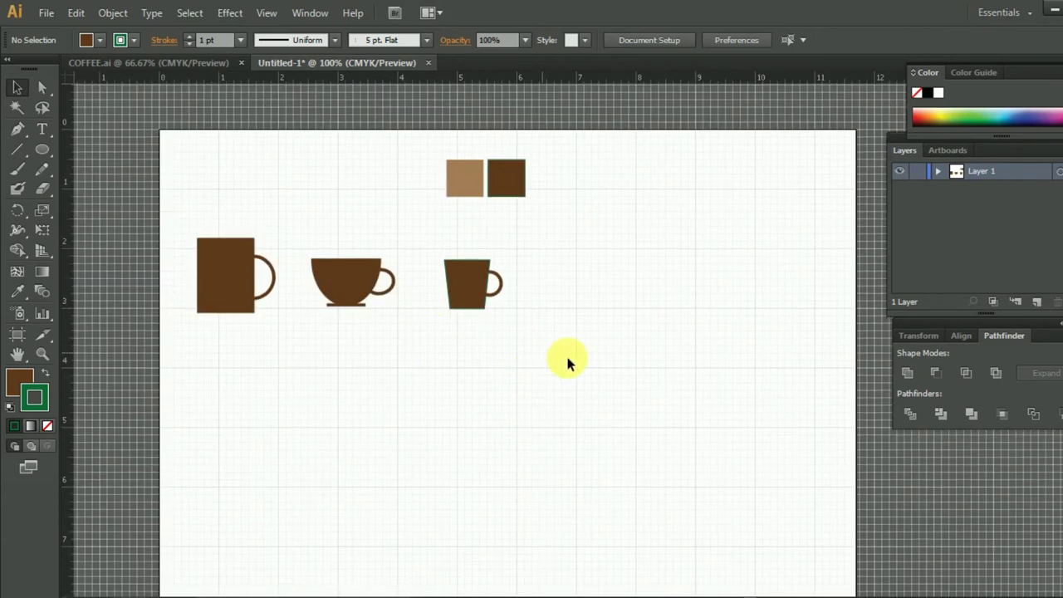
{"action": "key", "text": "ctrl+plus"}
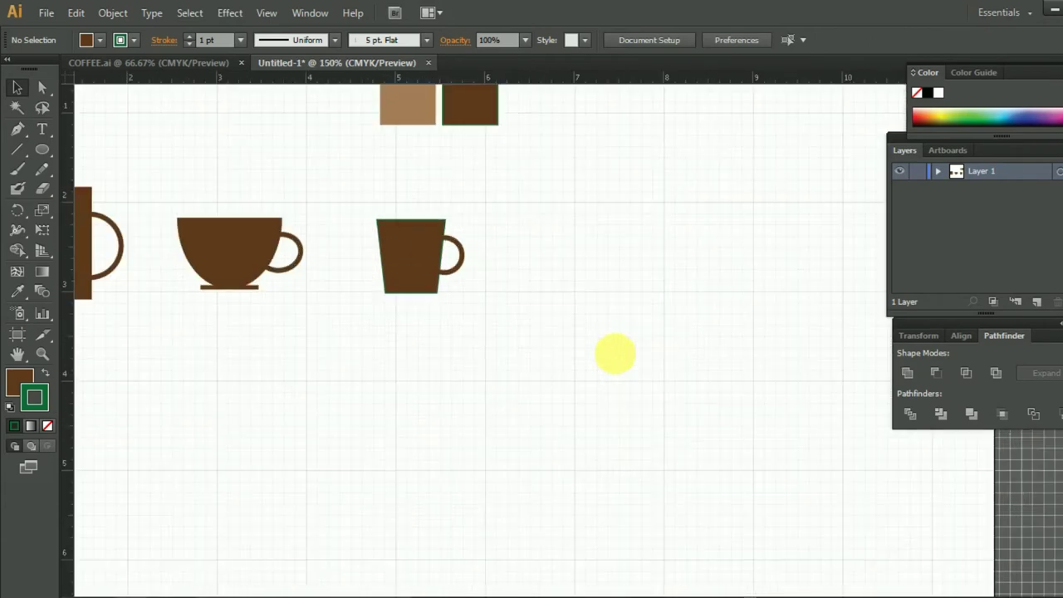
{"action": "scroll", "coordinate": [672, 319], "scroll_direction": "down", "scroll_amount": 1}
{"action": "left_click_drag", "start_coordinate": [36, 156], "coordinate": [90, 148]}
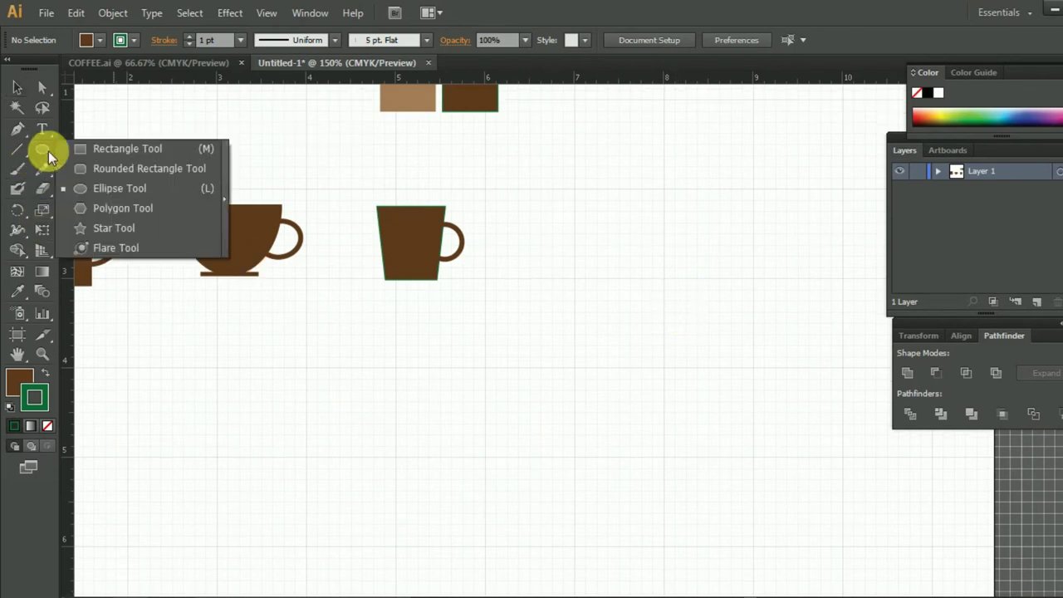
{"action": "left_click_drag", "start_coordinate": [543, 194], "coordinate": [629, 322]}
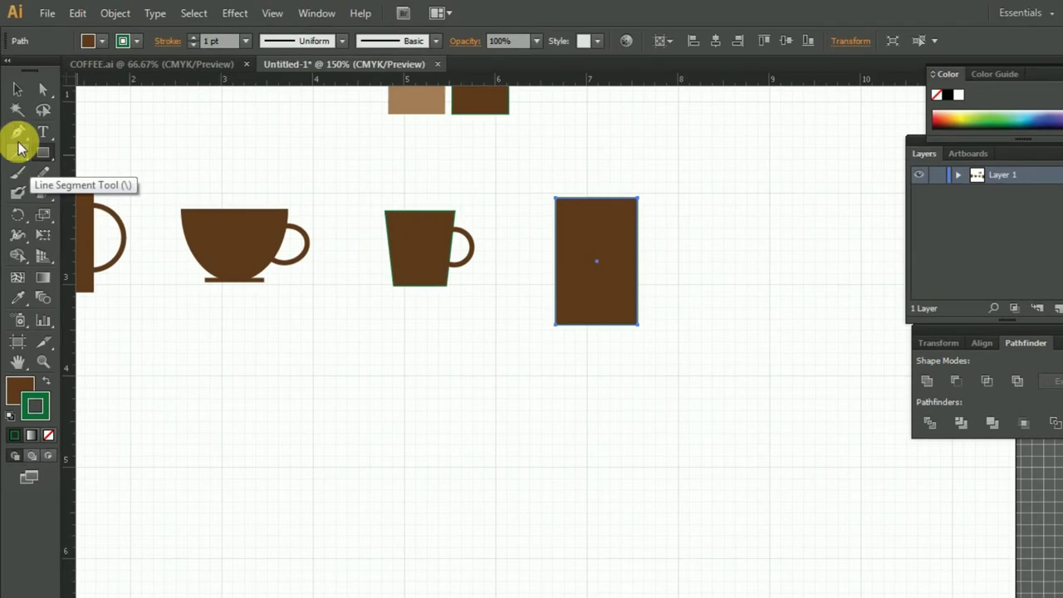
Step: Slant the rectangle's left side inward at the bottom and narrow it into a half-cup
{"action": "left_click", "coordinate": [44, 91]}
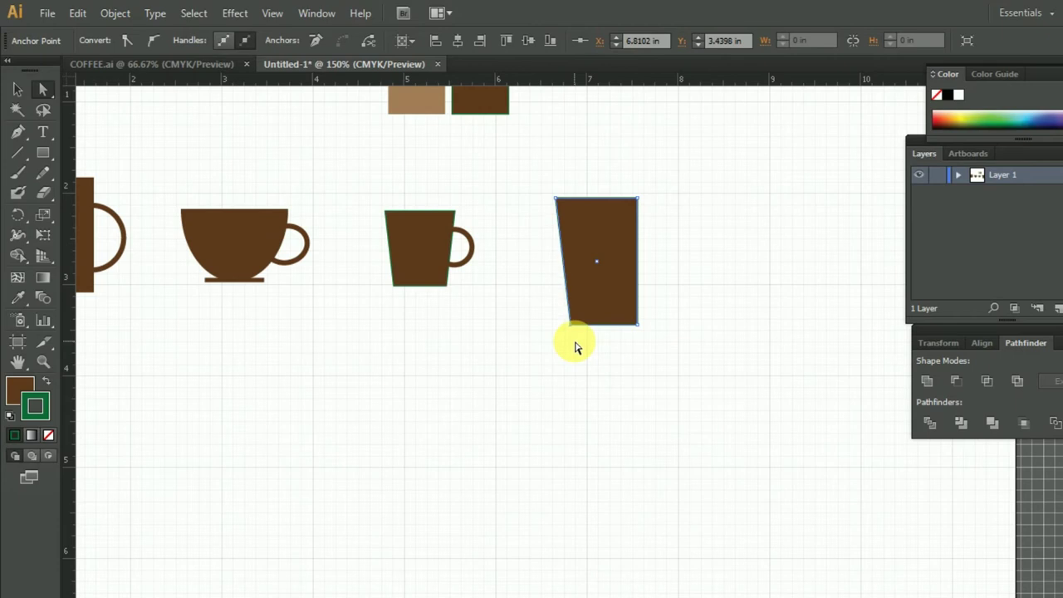
{"action": "left_click", "coordinate": [18, 89]}
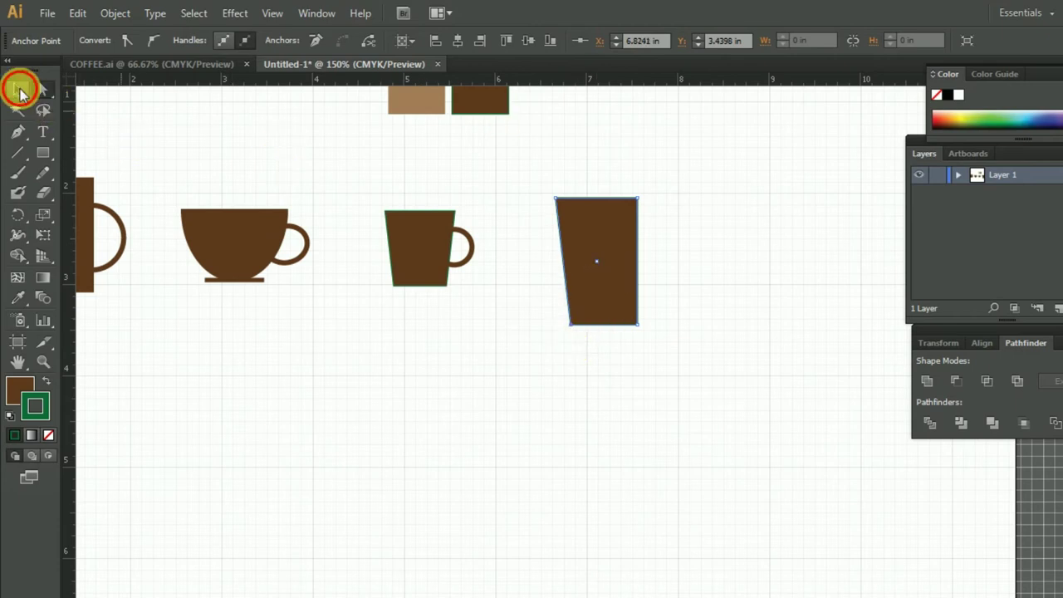
{"action": "left_click_drag", "start_coordinate": [643, 265], "coordinate": [622, 267]}
{"action": "left_click", "coordinate": [700, 285]}
{"action": "left_click", "coordinate": [605, 257]}
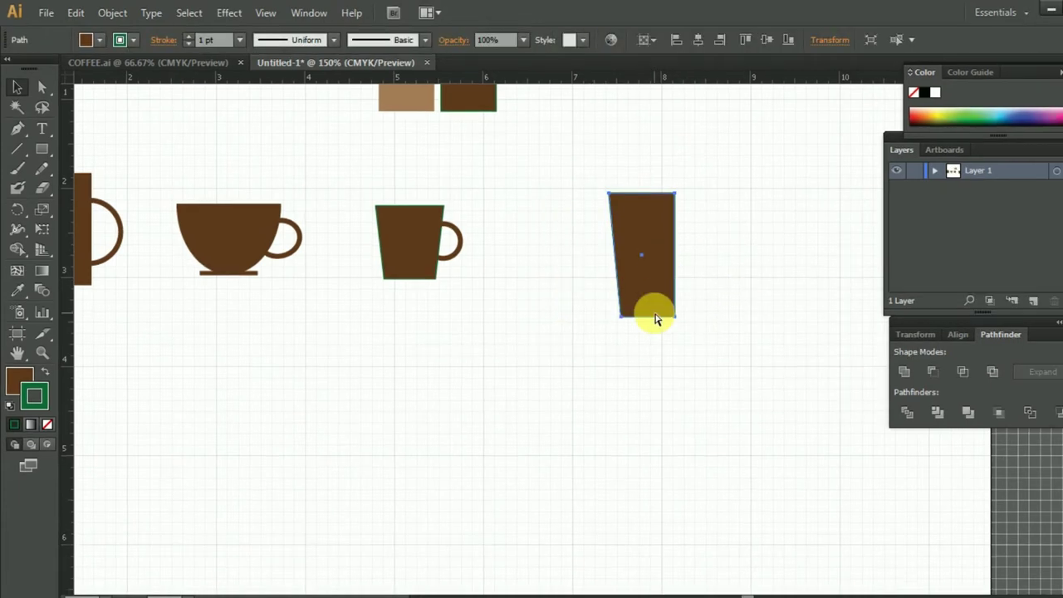
Step: Make a vertically reflected copy of the half-cup and nudge it right to meet the original
{"action": "right_click", "coordinate": [597, 298]}
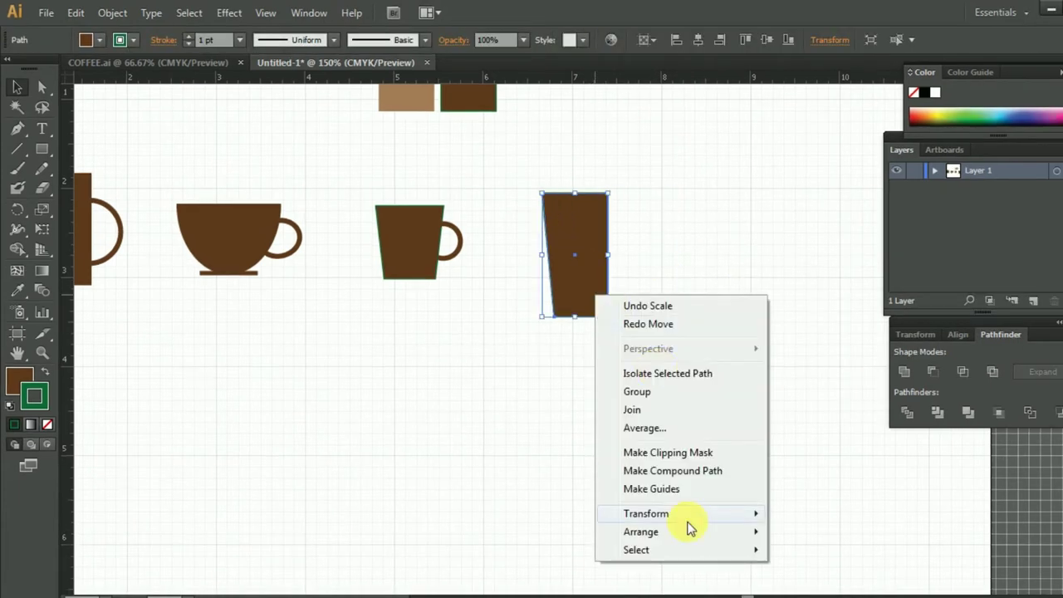
{"action": "mouse_move", "coordinate": [640, 531]}
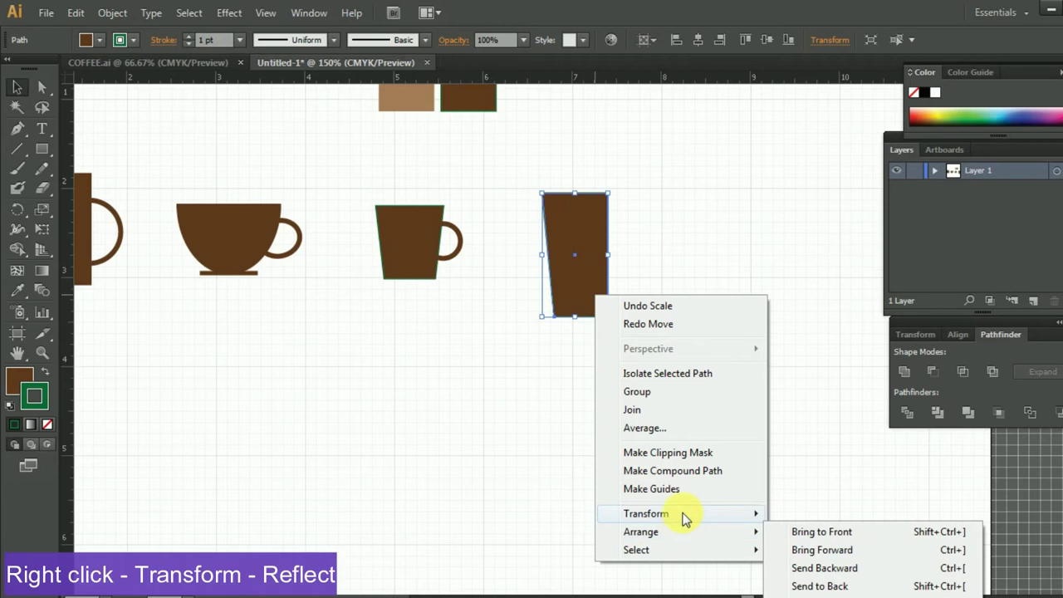
{"action": "mouse_move", "coordinate": [646, 513]}
{"action": "left_click", "coordinate": [807, 428]}
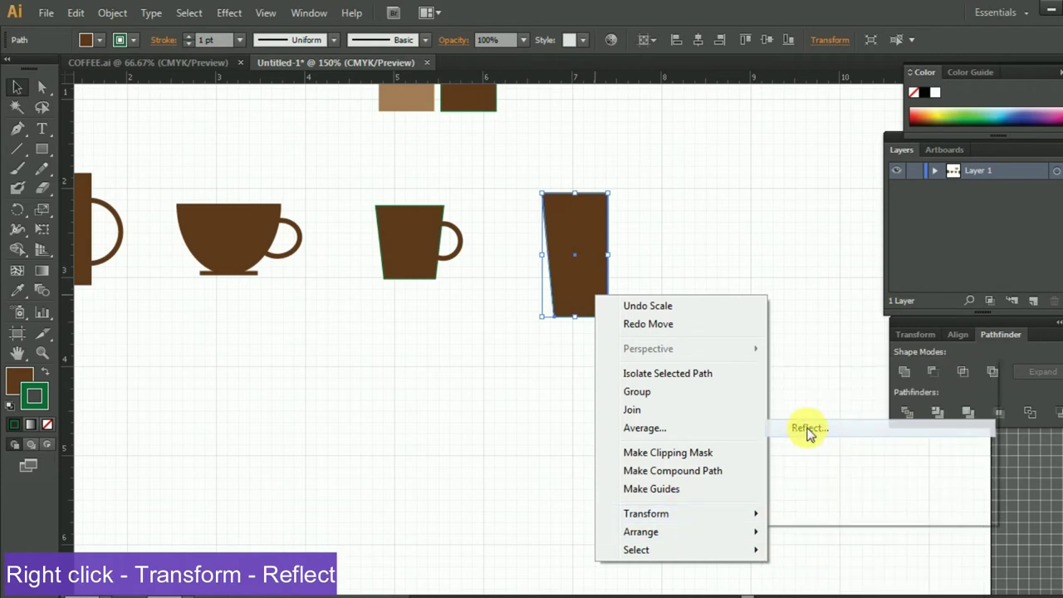
{"action": "left_click", "coordinate": [744, 388]}
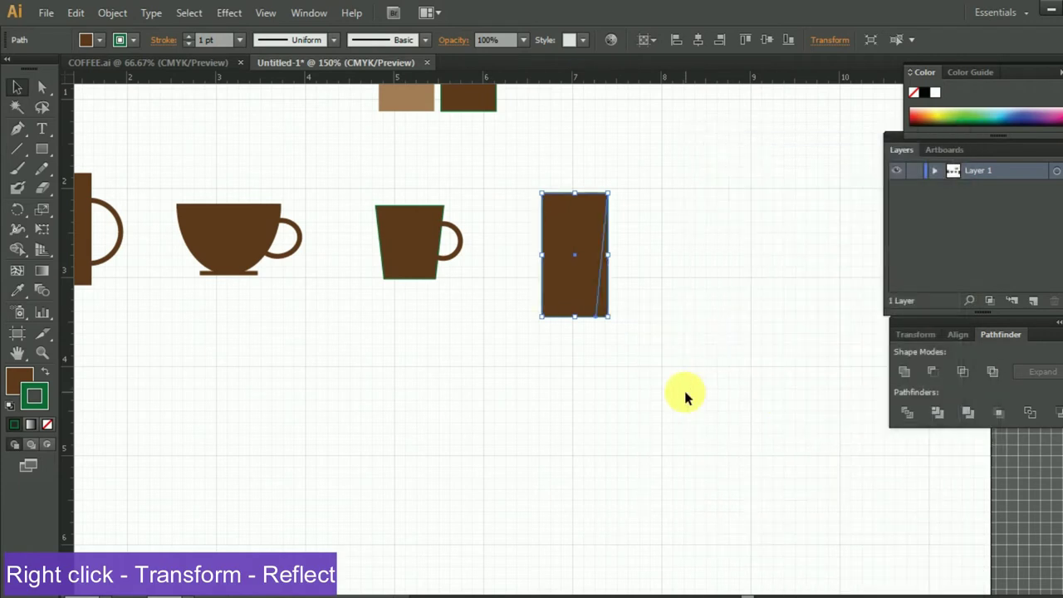
{"action": "key", "text": "Right"}
{"action": "key", "text": "Right"}
{"action": "key", "text": "Right"}
{"action": "key", "text": "Right"}
{"action": "key", "text": "Right"}
{"action": "key", "text": "Right"}
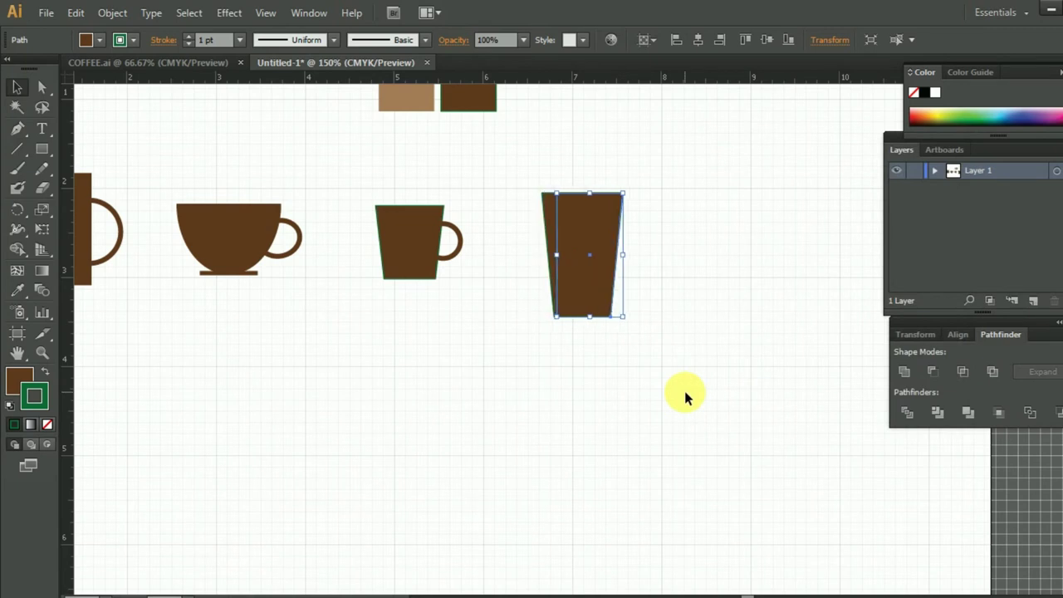
{"action": "key", "text": "Right"}
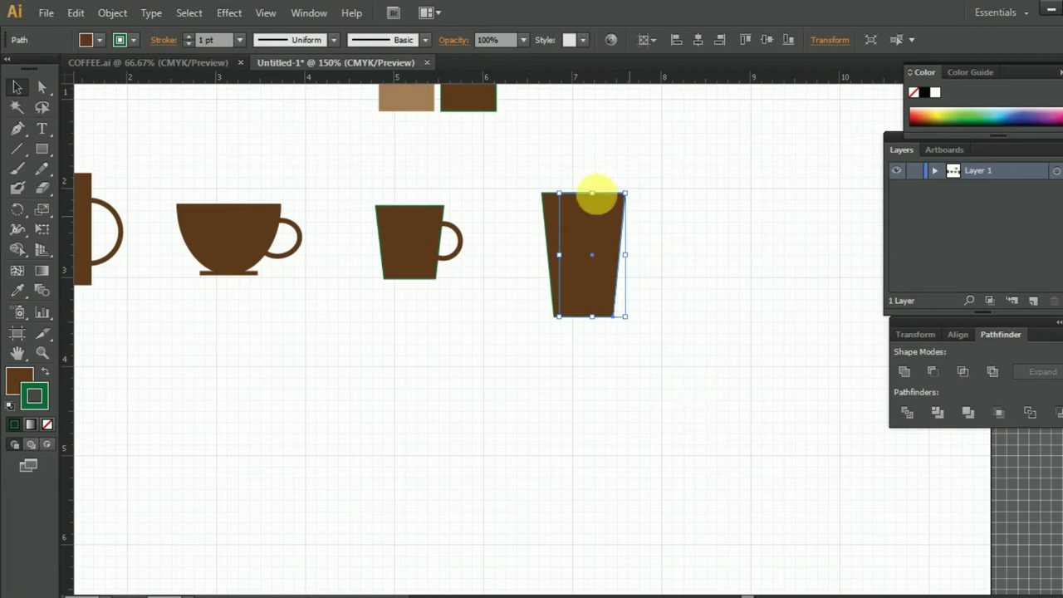
Step: Unite both halves with Pathfinder into one symmetric tapered cup
{"action": "left_click_drag", "start_coordinate": [561, 253], "coordinate": [624, 319]}
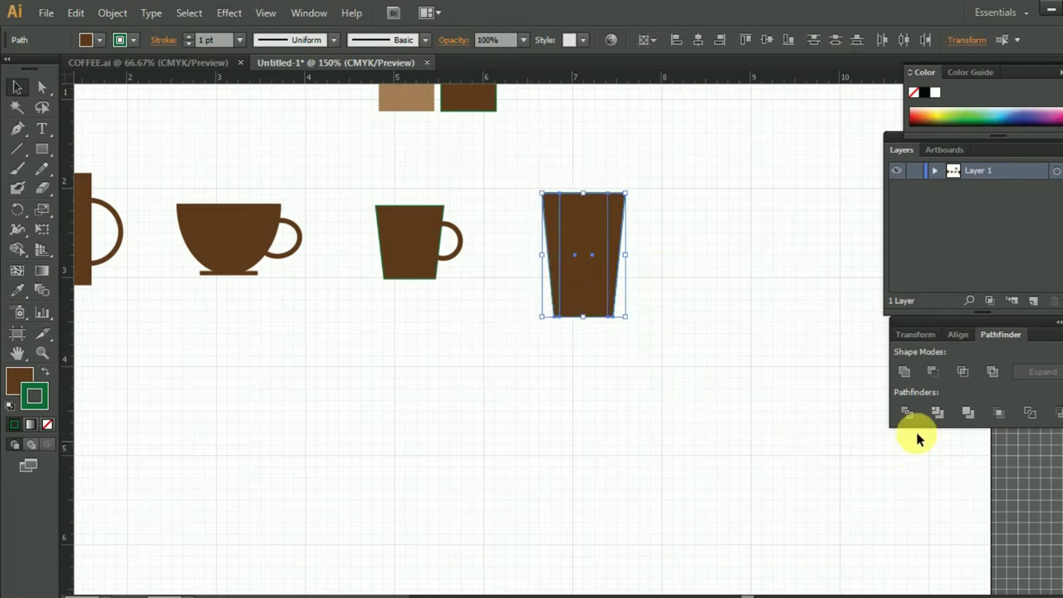
{"action": "left_click", "coordinate": [908, 401]}
{"action": "left_click", "coordinate": [684, 403]}
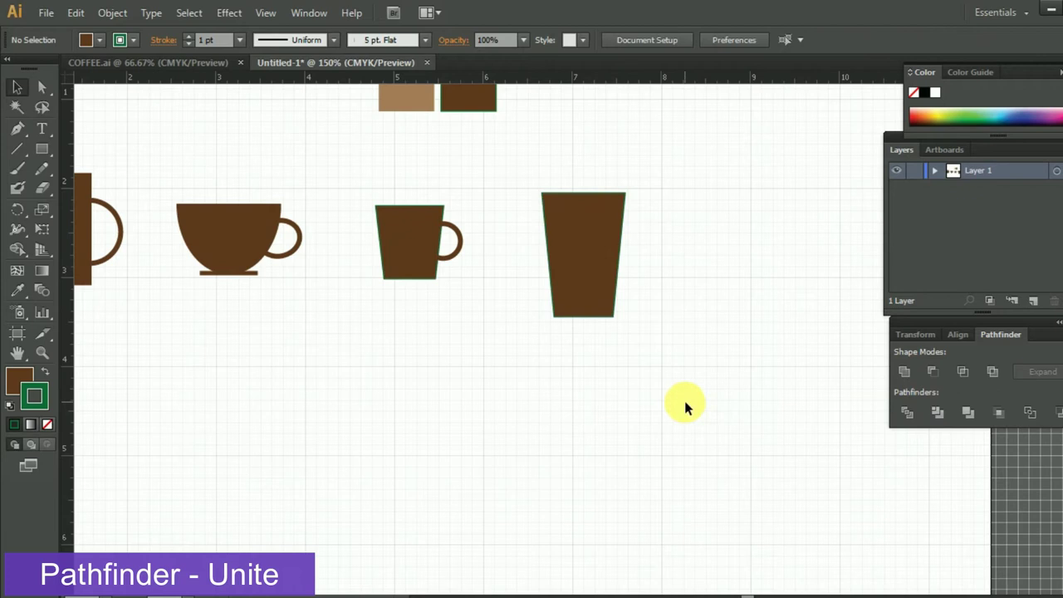
{"action": "left_click", "coordinate": [598, 273]}
{"action": "scroll", "coordinate": [597, 270], "scroll_direction": "up", "scroll_amount": 1}
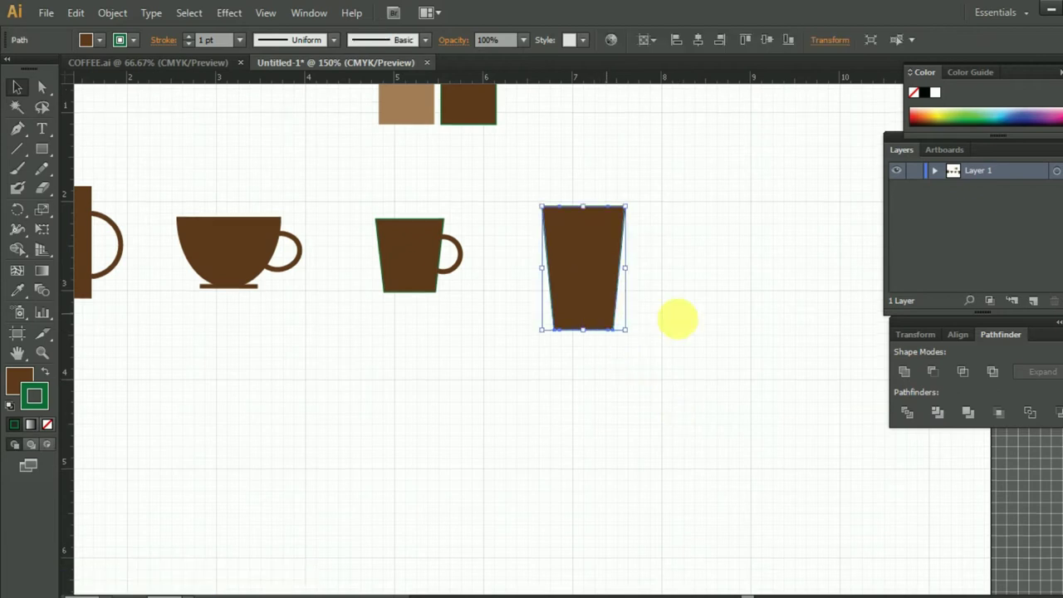
Step: Draw a thin, wide lid rectangle across the top of the tall cup
{"action": "left_click", "coordinate": [635, 307]}
{"action": "left_click", "coordinate": [41, 149]}
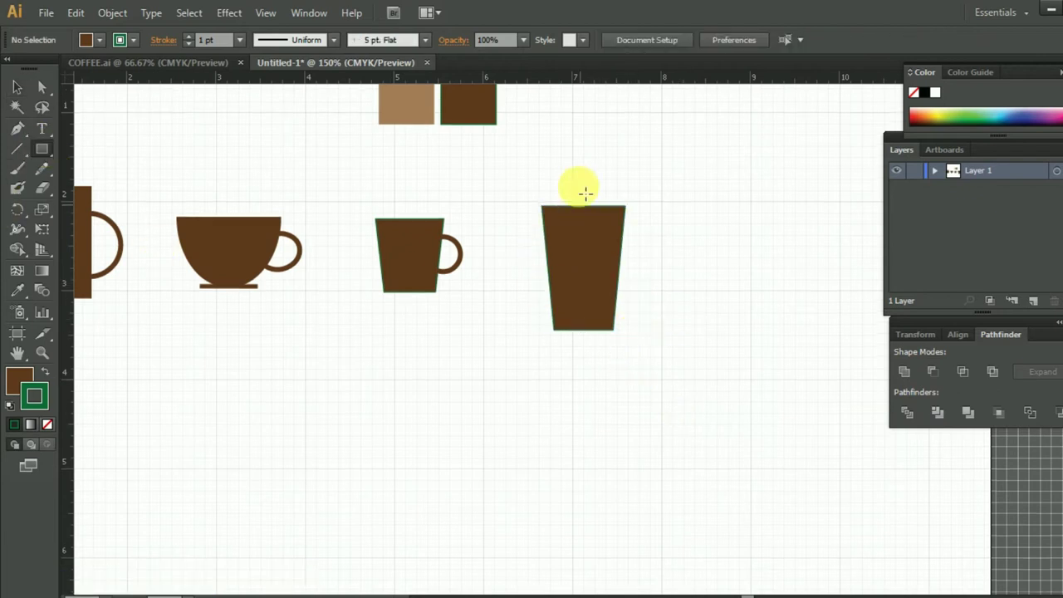
{"action": "left_click_drag", "start_coordinate": [540, 198], "coordinate": [646, 209]}
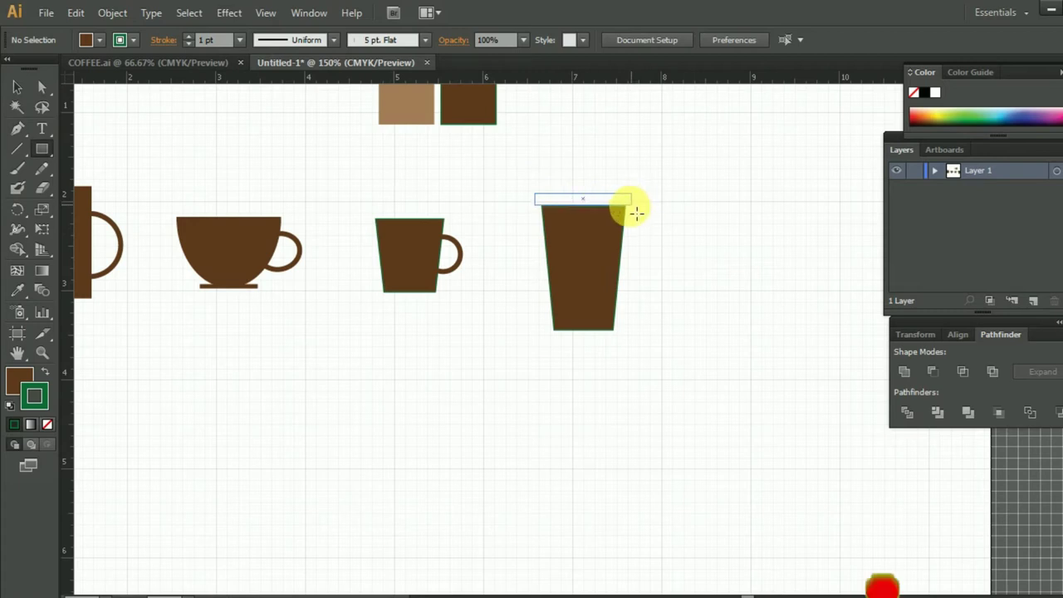
{"action": "left_click_drag", "start_coordinate": [636, 213], "coordinate": [636, 214]}
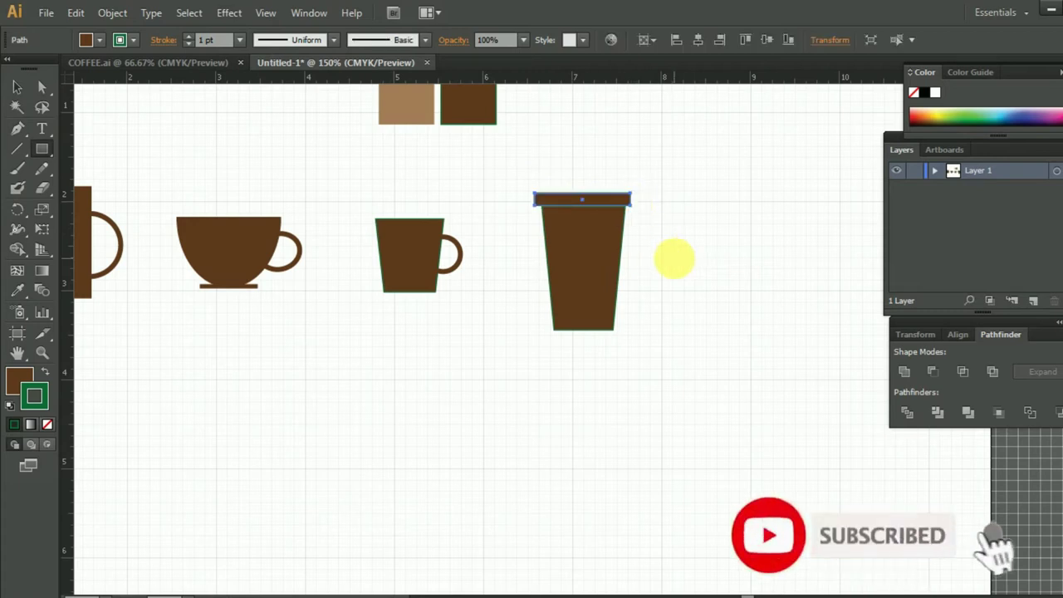
{"action": "key", "text": "ctrl+plus"}
{"action": "key", "text": "ctrl+plus"}
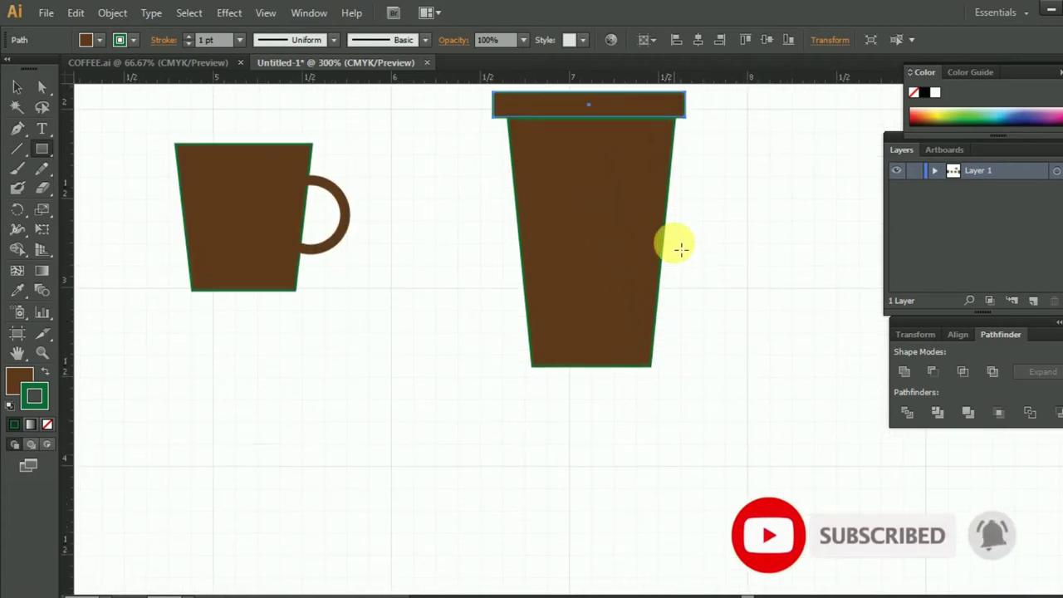
{"action": "scroll", "coordinate": [679, 245], "scroll_direction": "up", "scroll_amount": 3}
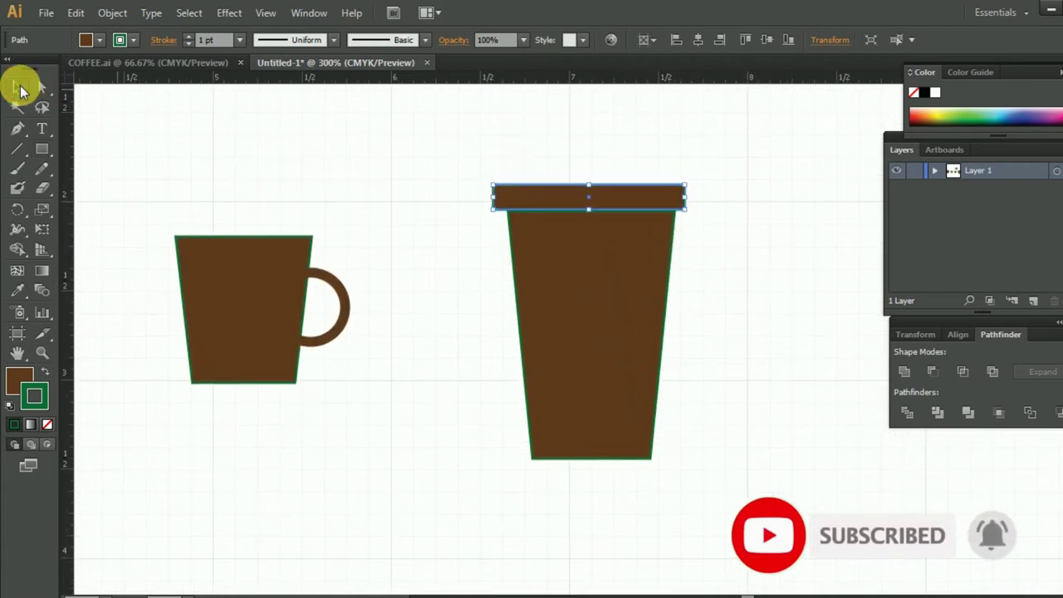
Step: Scale the cup and lid down, move them beside the mug, and center the lid
{"action": "left_click", "coordinate": [18, 86]}
{"action": "left_click_drag", "start_coordinate": [468, 163], "coordinate": [702, 471]}
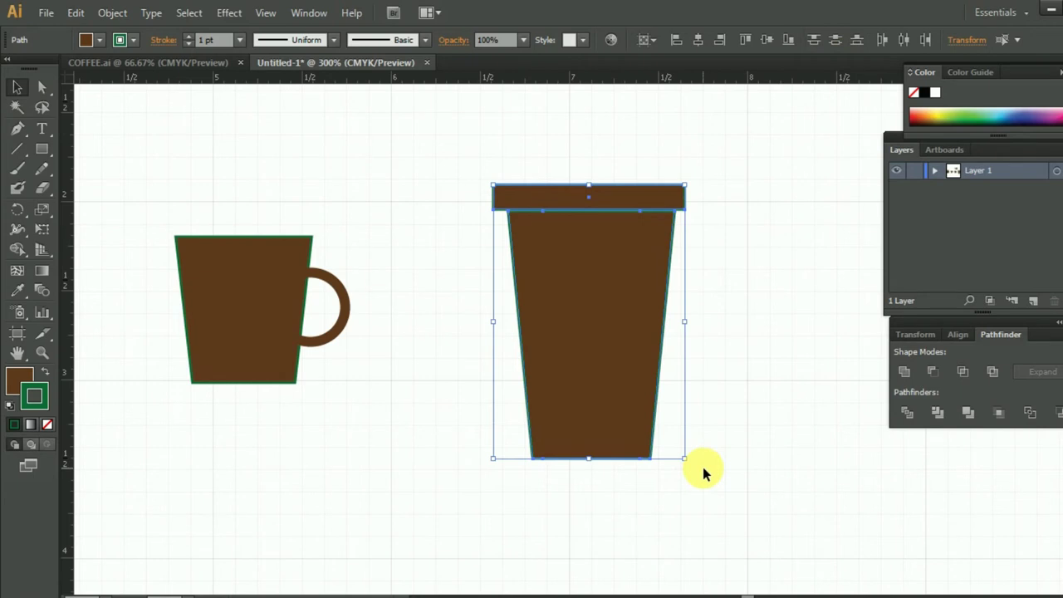
{"action": "left_click_drag", "start_coordinate": [686, 462], "coordinate": [677, 446]}
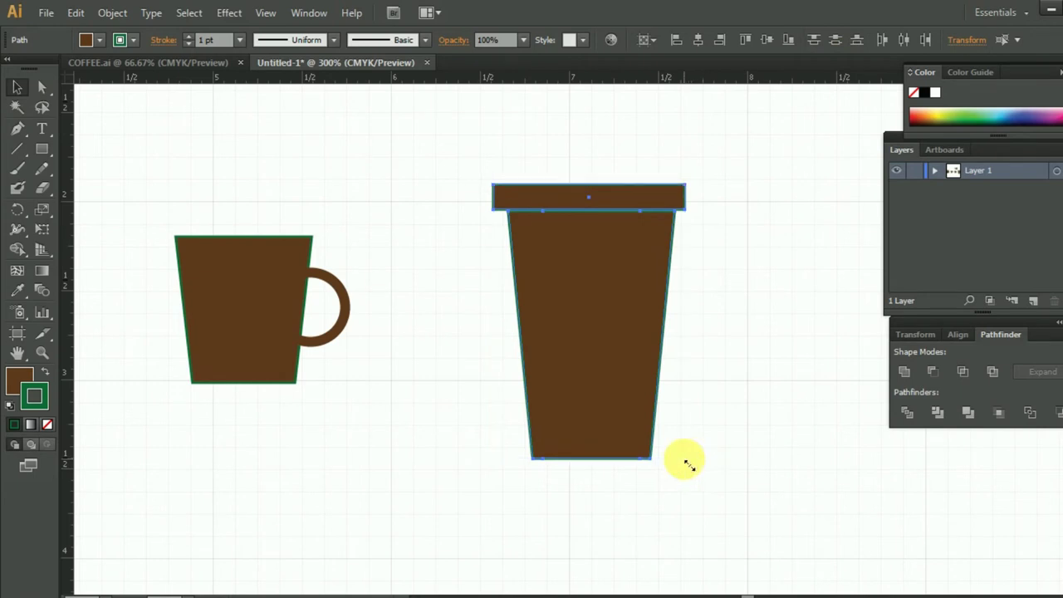
{"action": "mouse_move", "coordinate": [573, 390]}
{"action": "left_mouse_down"}
{"action": "mouse_move", "coordinate": [556, 390]}
{"action": "mouse_move", "coordinate": [509, 322]}
{"action": "left_mouse_up"}
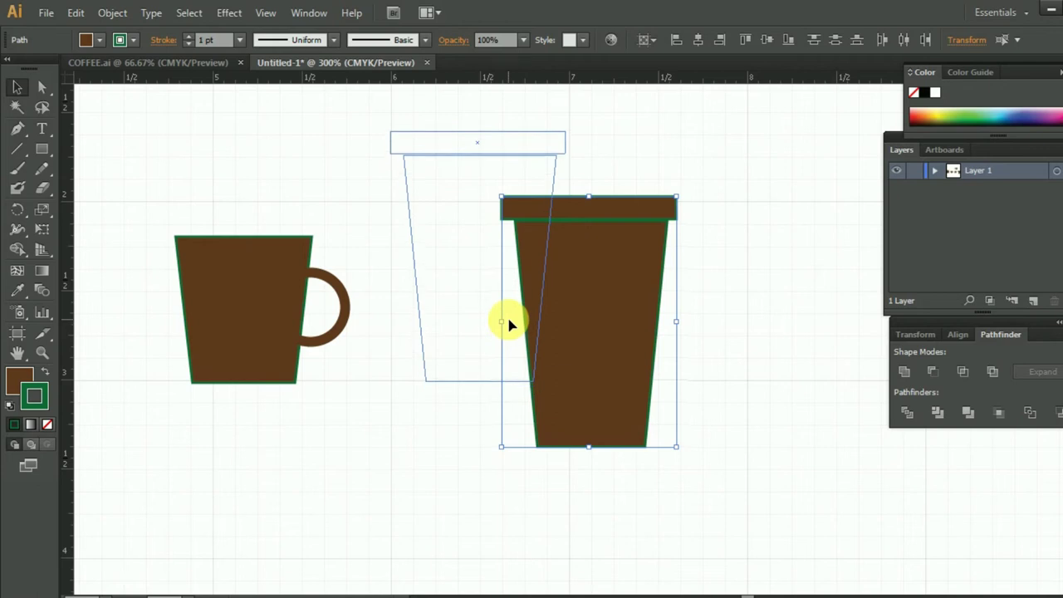
{"action": "left_click_drag", "start_coordinate": [509, 325], "coordinate": [510, 321]}
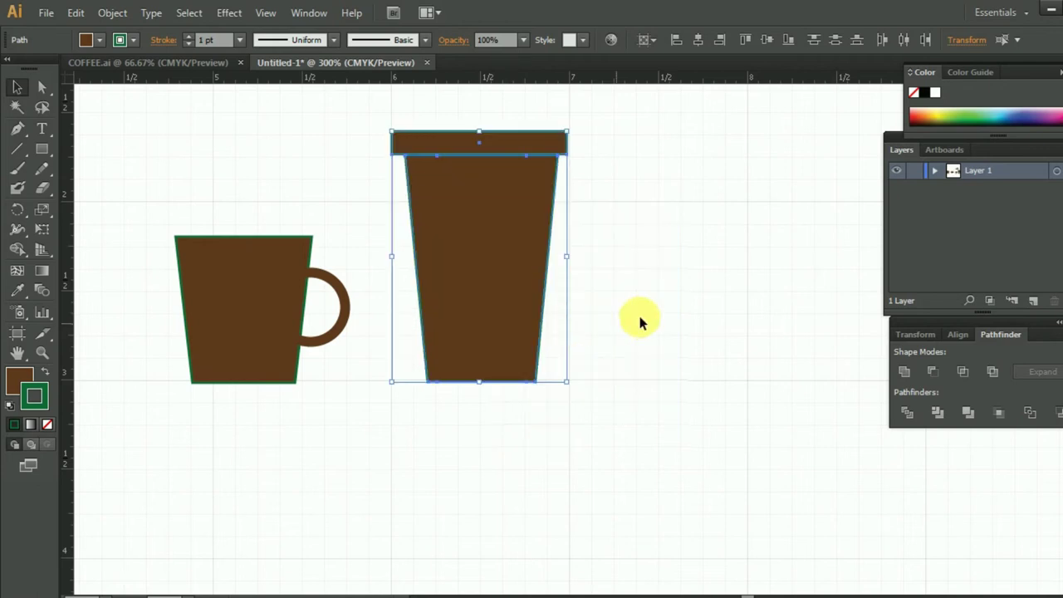
{"action": "left_click", "coordinate": [636, 190]}
{"action": "left_click_drag", "start_coordinate": [518, 144], "coordinate": [523, 153]}
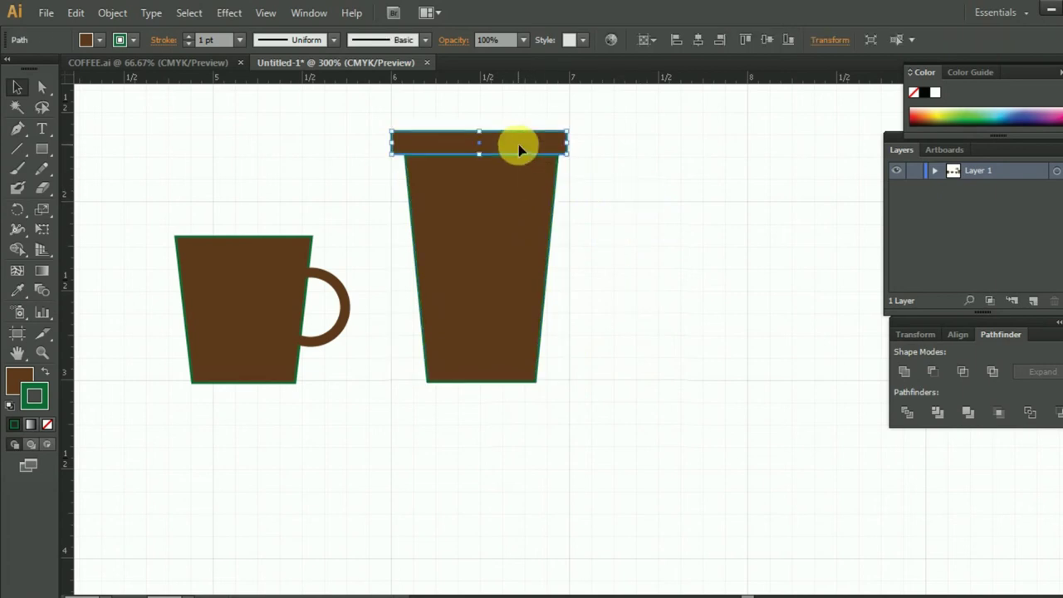
{"action": "left_click", "coordinate": [626, 197]}
{"action": "scroll", "coordinate": [626, 197], "scroll_direction": "up", "scroll_amount": 1}
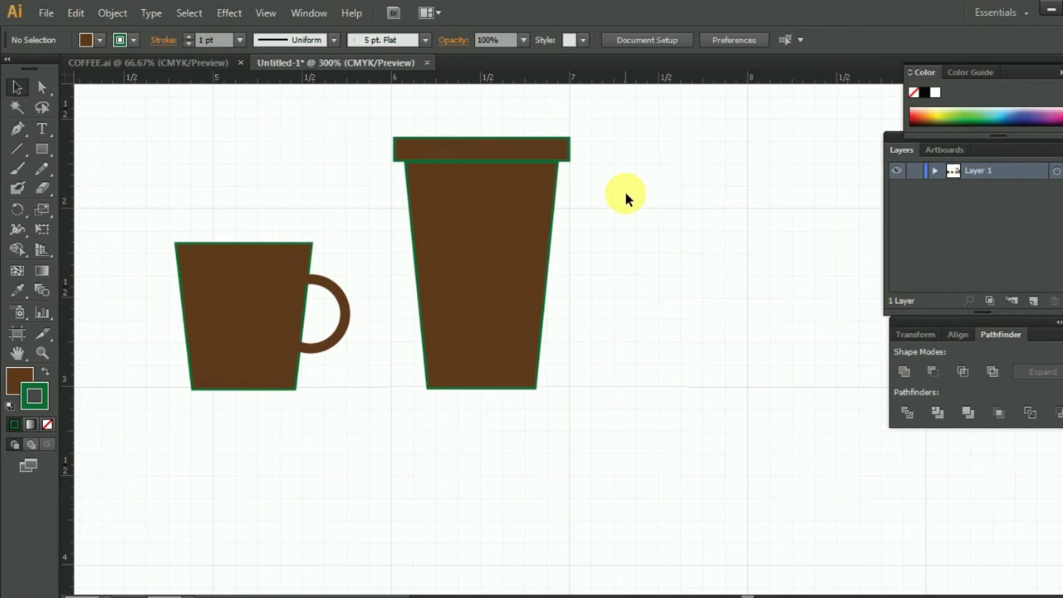
Step: Raise the lid rectangle slightly above the takeaway cup body
{"action": "scroll", "coordinate": [597, 206], "scroll_direction": "up", "scroll_amount": 1}
{"action": "left_click_drag", "start_coordinate": [500, 163], "coordinate": [498, 161]}
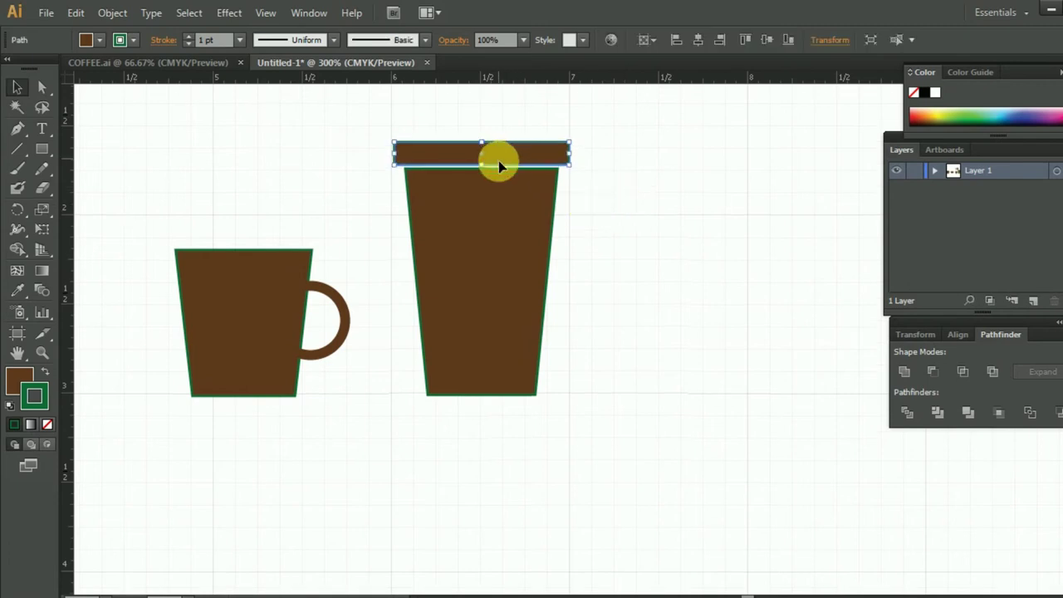
{"action": "scroll", "coordinate": [631, 220], "scroll_direction": "up", "scroll_amount": 2}
{"action": "scroll", "coordinate": [643, 251], "scroll_direction": "up", "scroll_amount": 1}
{"action": "left_click", "coordinate": [661, 292]}
{"action": "scroll", "coordinate": [653, 346], "scroll_direction": "up", "scroll_amount": 1}
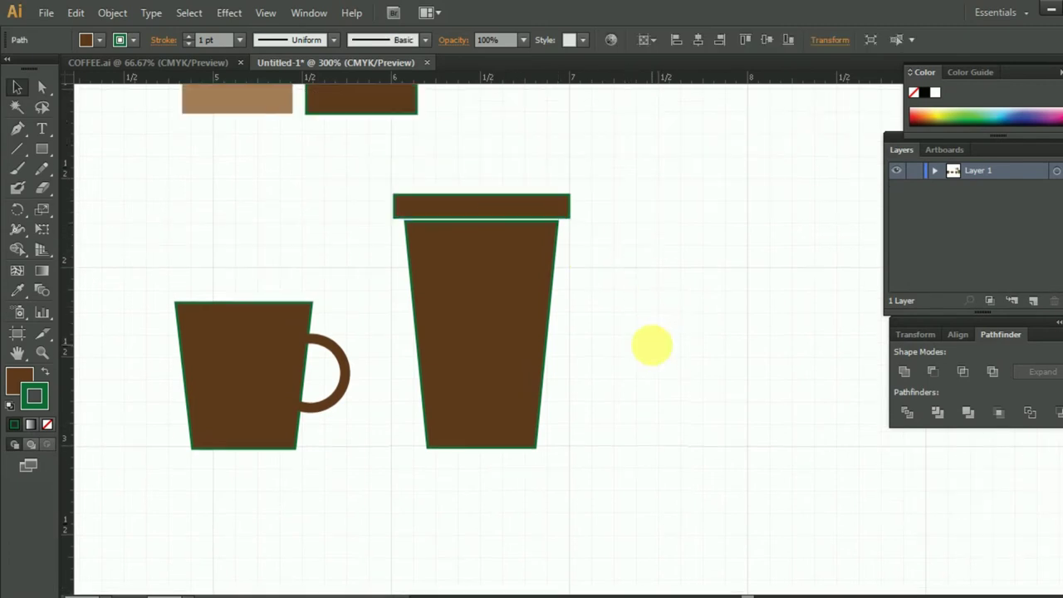
{"action": "scroll", "coordinate": [610, 320], "scroll_direction": "up", "scroll_amount": 2}
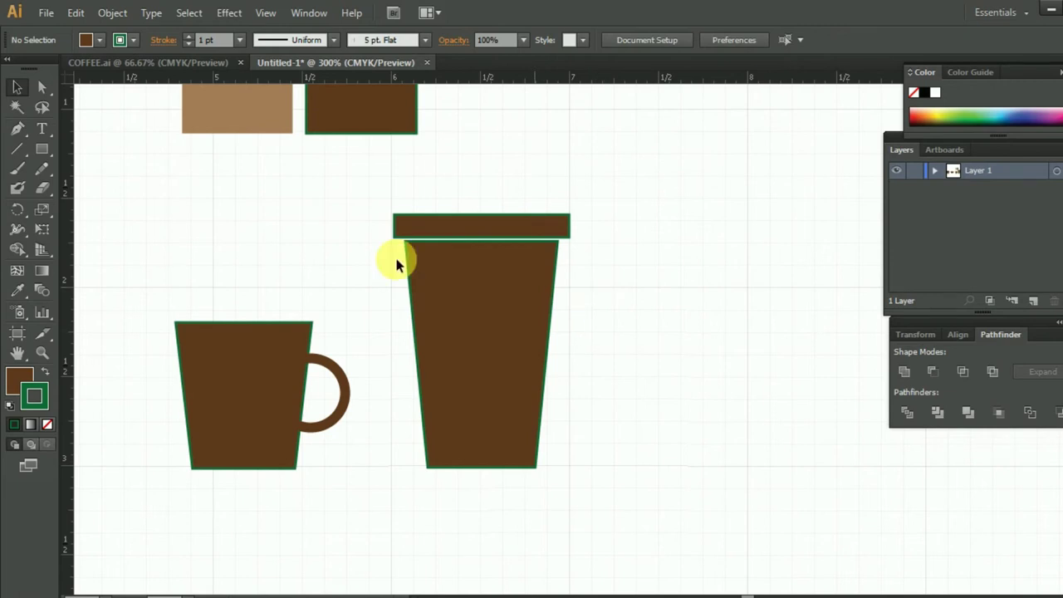
{"action": "left_click", "coordinate": [454, 222]}
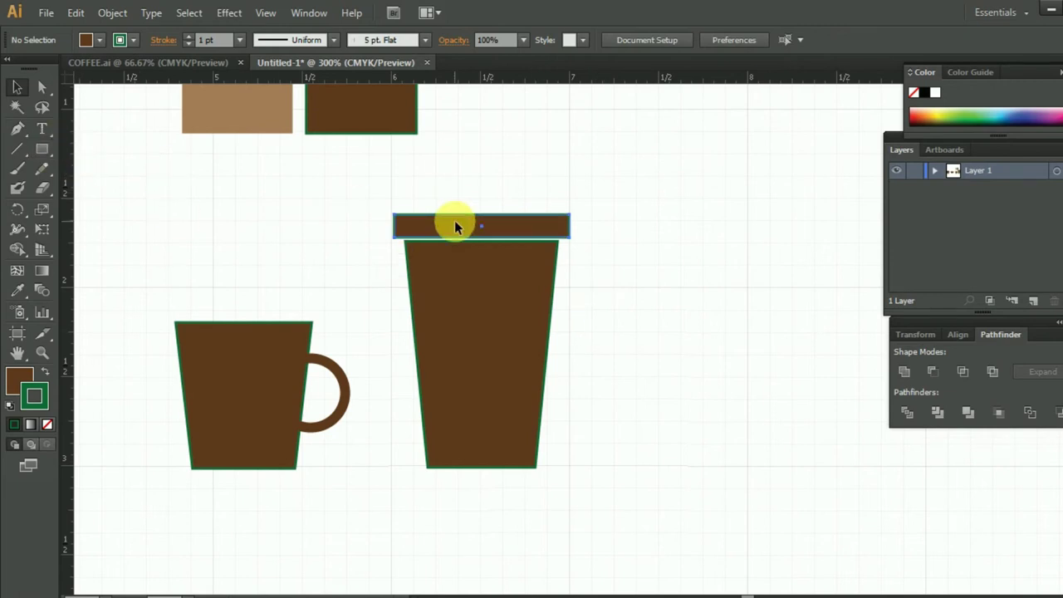
{"action": "left_click", "coordinate": [455, 226]}
{"action": "left_click_drag", "start_coordinate": [460, 228], "coordinate": [455, 202]}
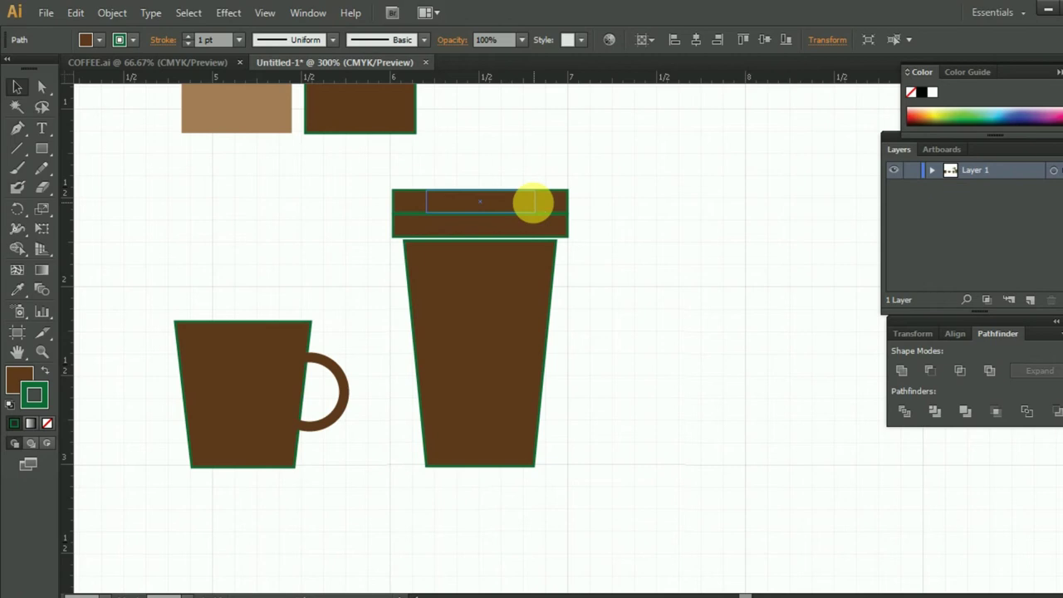
{"action": "left_click_drag", "start_coordinate": [538, 207], "coordinate": [536, 207]}
{"action": "left_click", "coordinate": [631, 234]}
{"action": "scroll", "coordinate": [632, 234], "scroll_direction": "up", "scroll_amount": 2}
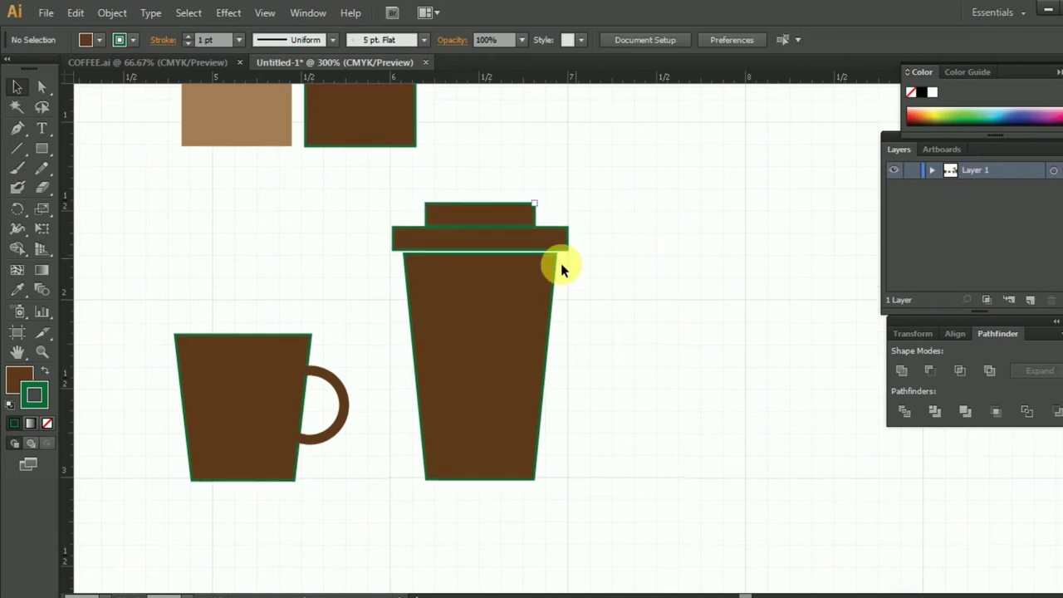
Step: Set the takeaway cup's stroke to None
{"action": "left_click", "coordinate": [489, 213]}
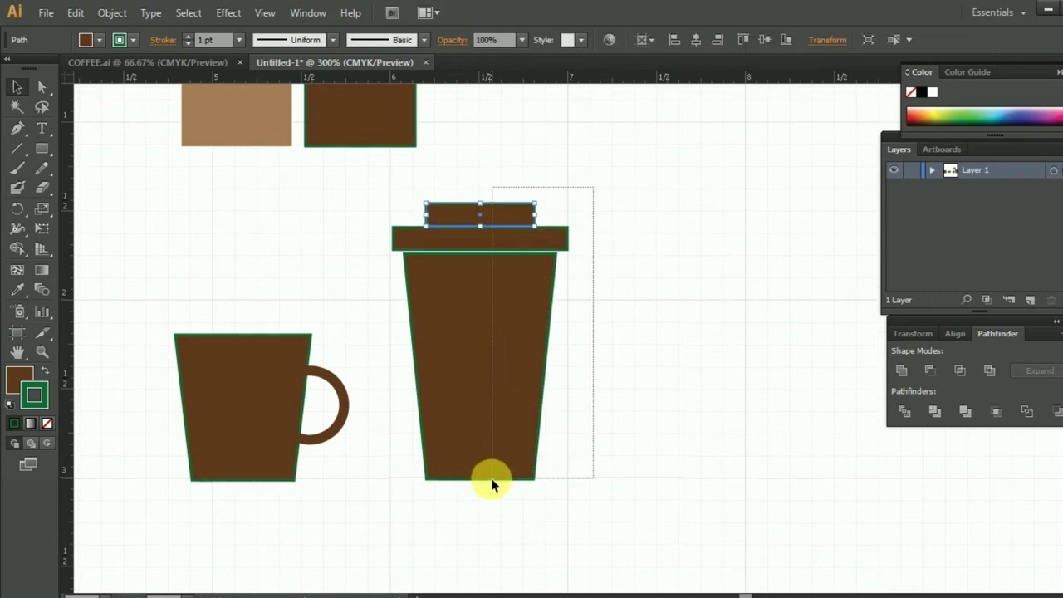
{"action": "left_click_drag", "start_coordinate": [493, 469], "coordinate": [491, 478]}
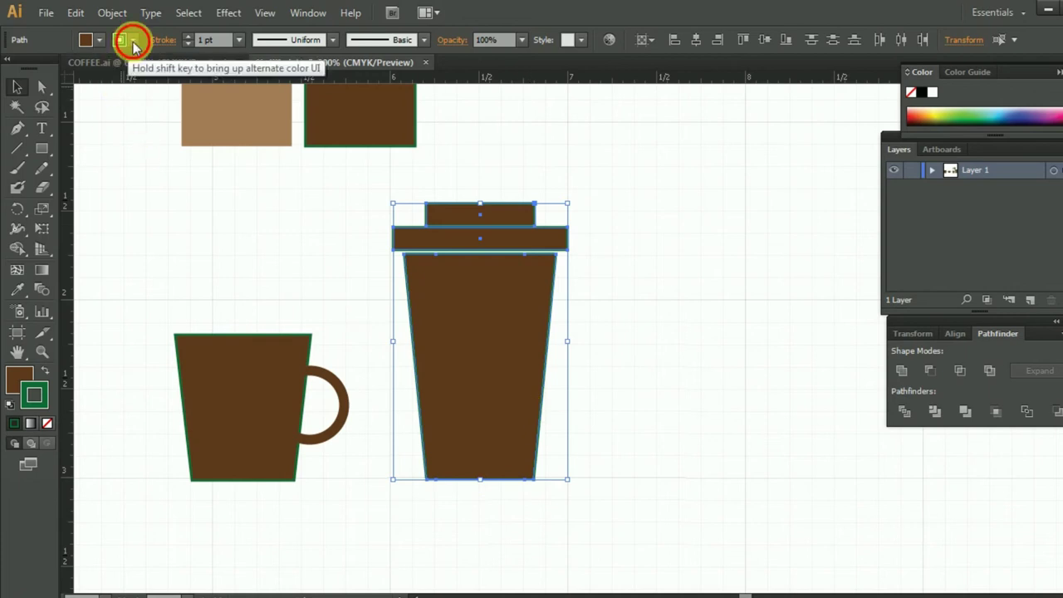
{"action": "left_click", "coordinate": [130, 39]}
{"action": "left_click", "coordinate": [18, 68]}
{"action": "left_click", "coordinate": [614, 282]}
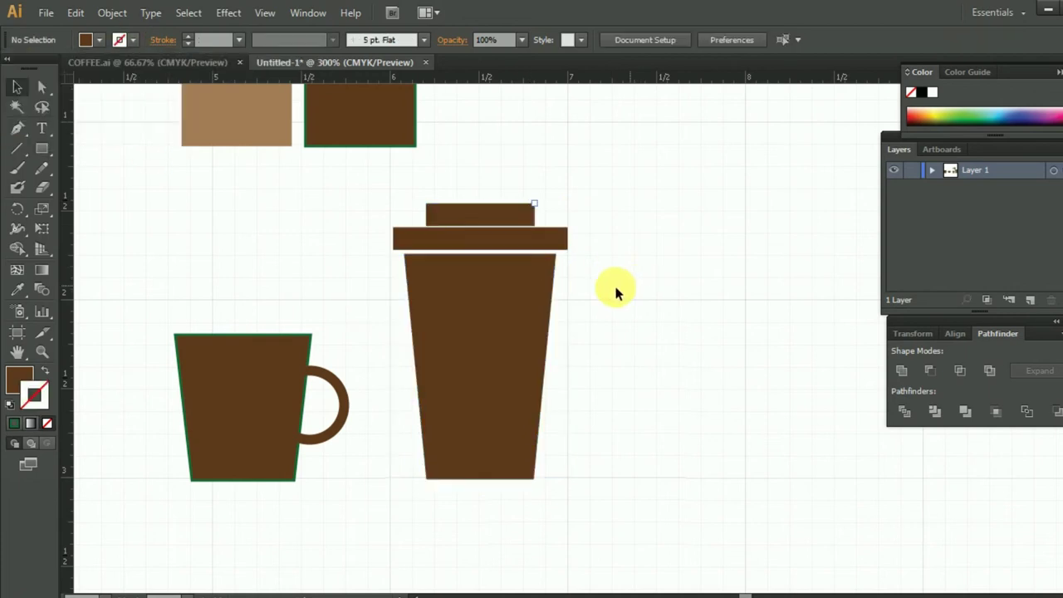
{"action": "scroll", "coordinate": [565, 274], "scroll_direction": "up", "scroll_amount": 1}
Step: Unite the top lid tab and wide lid band into one lid shape
{"action": "left_click", "coordinate": [490, 232]}
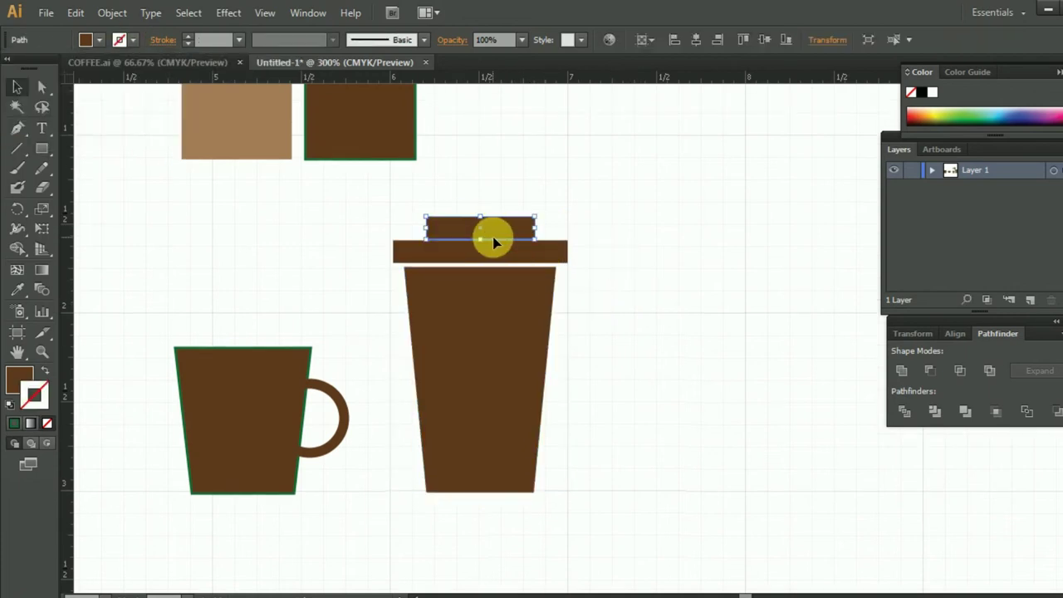
{"action": "left_click", "coordinate": [669, 284]}
{"action": "scroll", "coordinate": [669, 286], "scroll_direction": "up", "scroll_amount": 1}
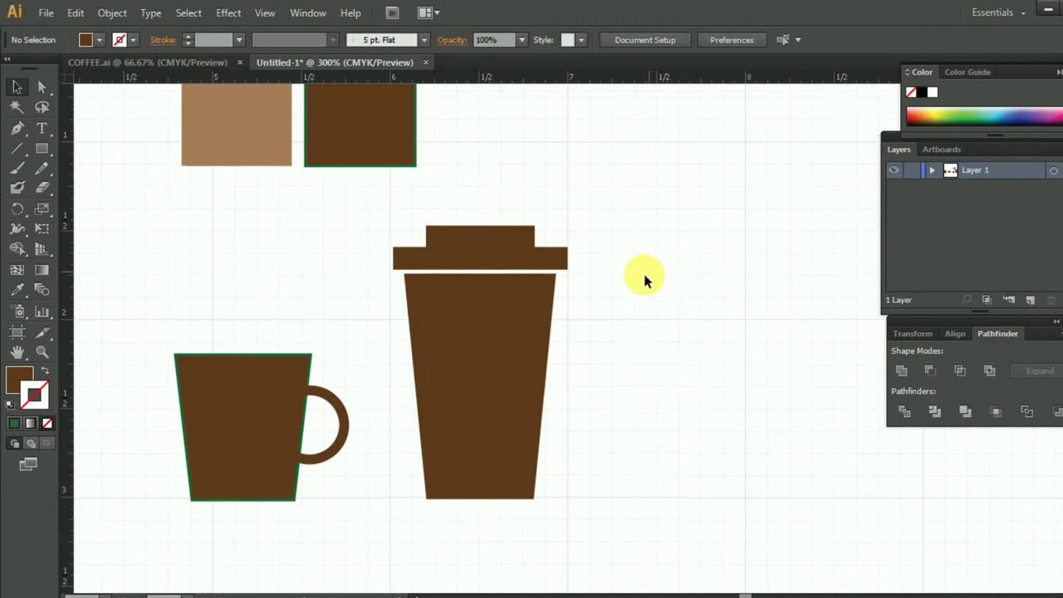
{"action": "left_click", "coordinate": [501, 237]}
{"action": "left_click", "coordinate": [508, 259], "text": "shift"}
{"action": "left_click", "coordinate": [919, 381]}
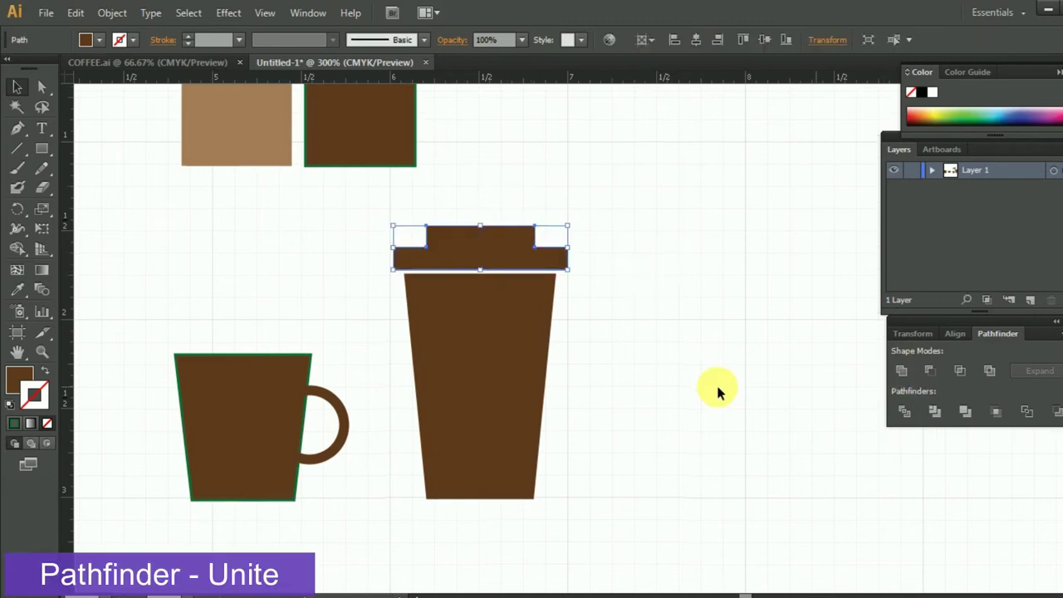
{"action": "left_click", "coordinate": [715, 387]}
Step: Shorten the lid's top tab and the cup body from the bottom
{"action": "left_click", "coordinate": [472, 250]}
{"action": "left_click_drag", "start_coordinate": [482, 230], "coordinate": [482, 237]}
{"action": "left_click", "coordinate": [621, 284]}
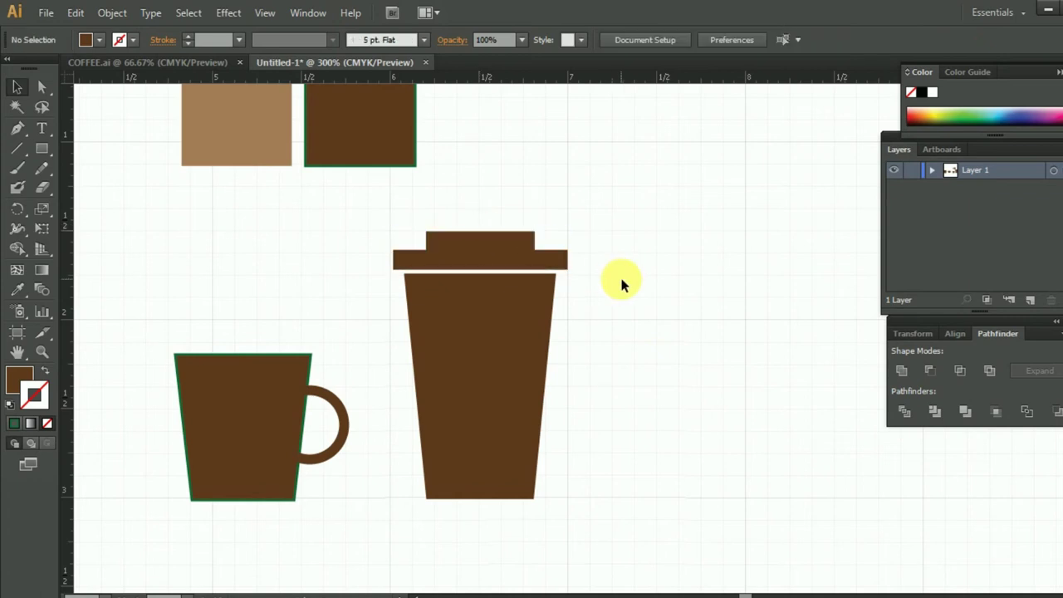
{"action": "left_click", "coordinate": [498, 427]}
{"action": "left_click_drag", "start_coordinate": [484, 494], "coordinate": [485, 488]}
{"action": "left_click", "coordinate": [614, 498]}
{"action": "left_click_drag", "start_coordinate": [407, 217], "coordinate": [574, 471]}
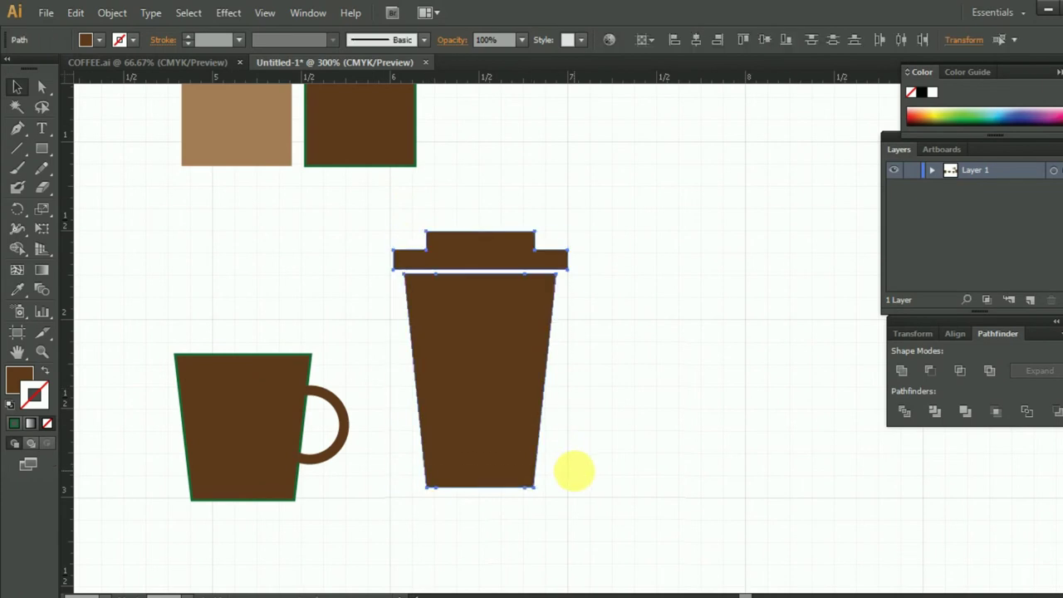
Step: Group the takeaway cup's lid and body and nudge it down
{"action": "key", "text": "ctrl+g"}
{"action": "key", "text": "Down"}
{"action": "key", "text": "Down"}
{"action": "key", "text": "Down"}
{"action": "key", "text": "Down"}
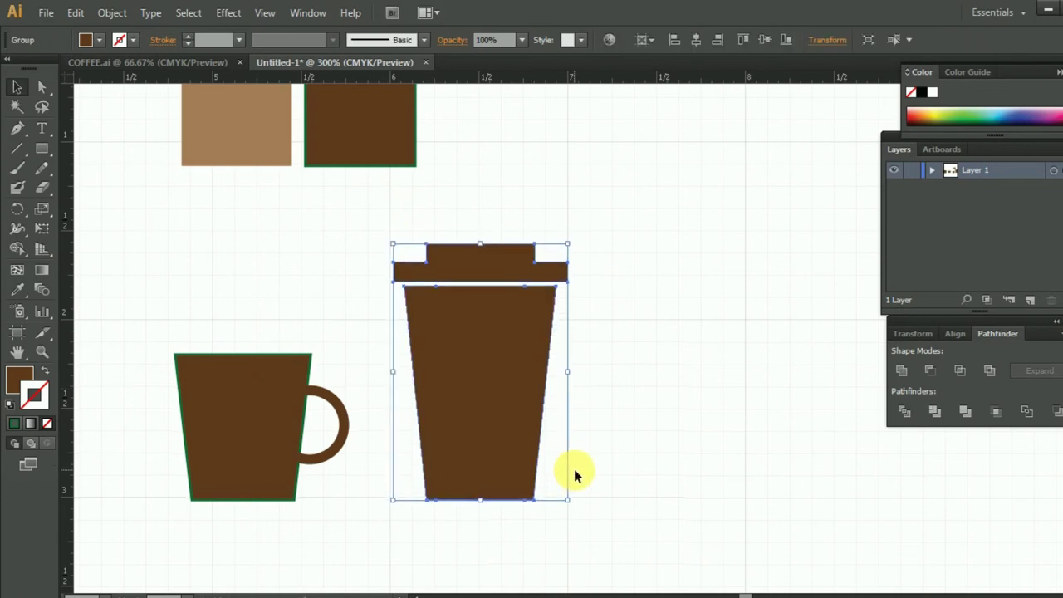
{"action": "key", "text": "Down"}
{"action": "key", "text": "Down"}
{"action": "key", "text": "Down"}
{"action": "key", "text": "ctrl+minus"}
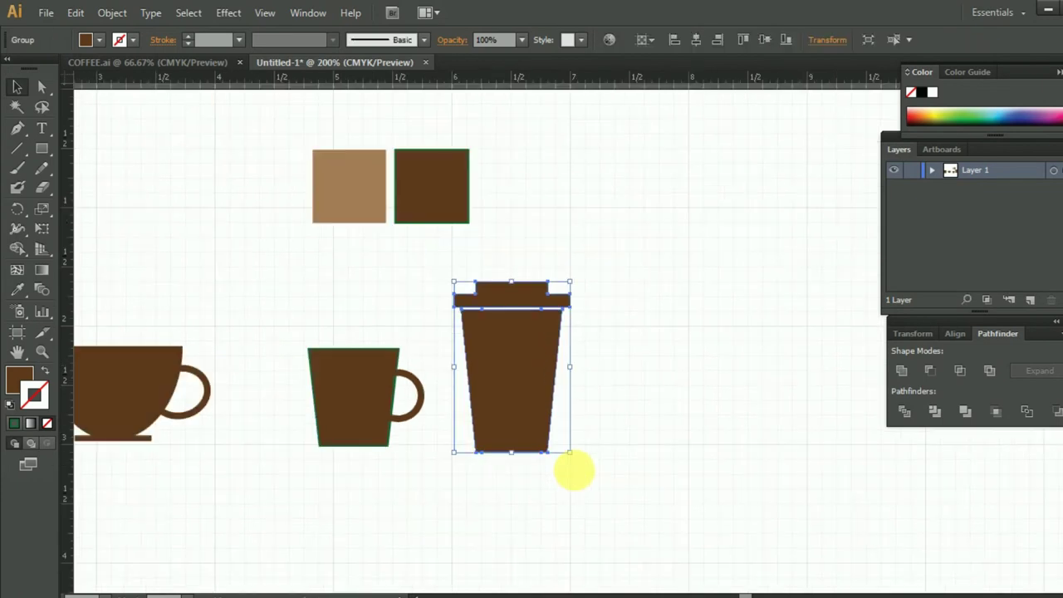
Step: Ungroup the small mug and set its body's stroke to None
{"action": "left_click", "coordinate": [336, 364]}
{"action": "right_click", "coordinate": [336, 364]}
{"action": "left_click", "coordinate": [361, 455]}
{"action": "left_click", "coordinate": [351, 559]}
{"action": "left_click", "coordinate": [344, 403]}
{"action": "left_click", "coordinate": [118, 40]}
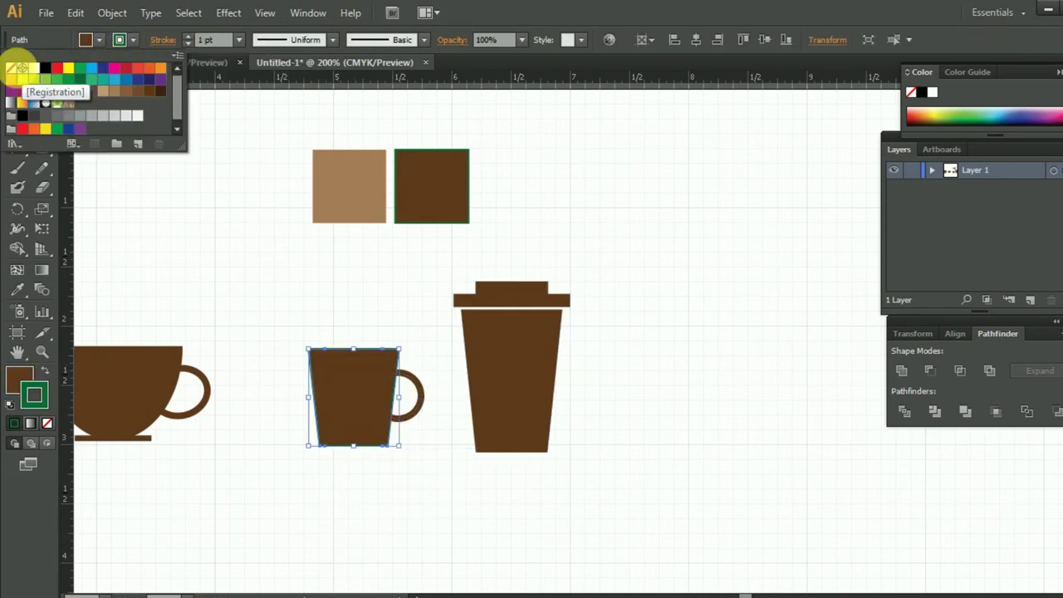
{"action": "left_click", "coordinate": [18, 64]}
{"action": "left_click", "coordinate": [404, 499]}
{"action": "left_click_drag", "start_coordinate": [294, 318], "coordinate": [433, 468]}
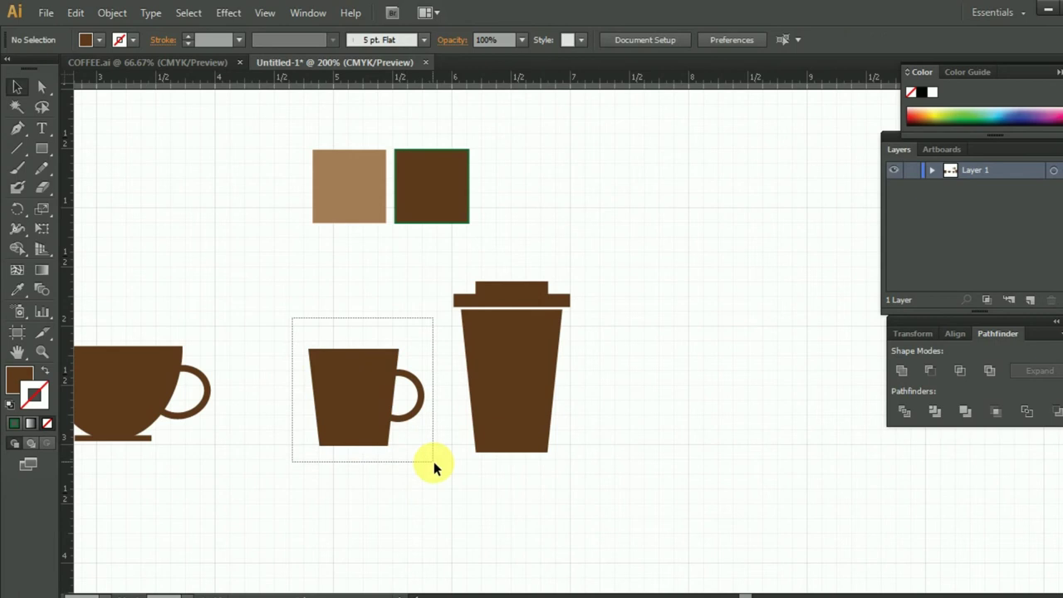
{"action": "left_click", "coordinate": [426, 503]}
Step: Move all four cups lower on the artboard
{"action": "scroll", "coordinate": [428, 508], "scroll_direction": "down", "scroll_amount": 1}
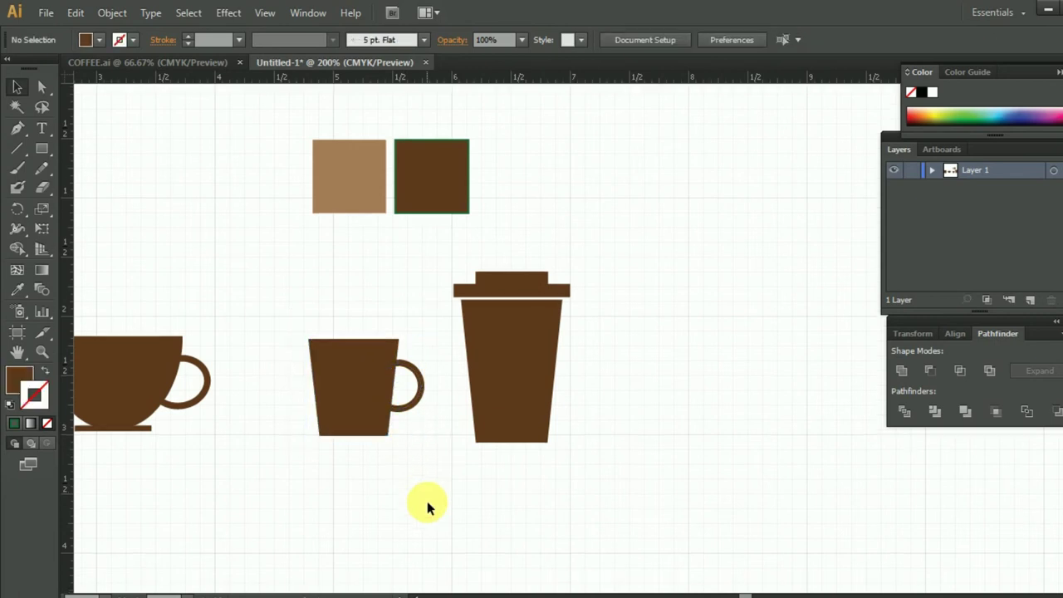
{"action": "key", "text": "ctrl+minus"}
{"action": "key", "text": "ctrl+minus"}
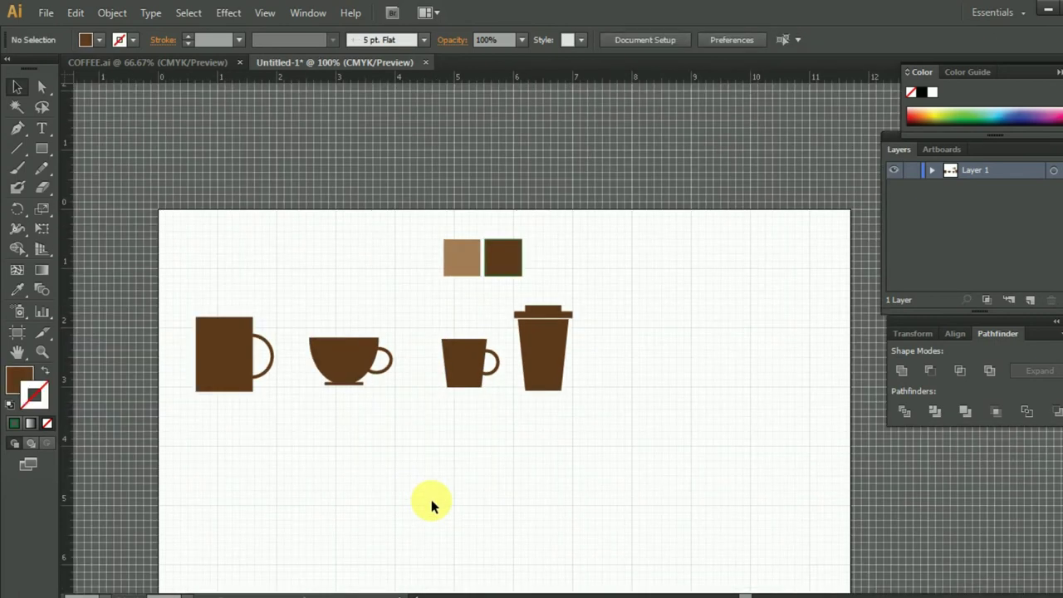
{"action": "left_click_drag", "start_coordinate": [172, 315], "coordinate": [569, 418]}
{"action": "mouse_move", "coordinate": [550, 372]}
{"action": "left_mouse_down"}
{"action": "mouse_move", "coordinate": [579, 465]}
{"action": "mouse_move", "coordinate": [562, 434]}
{"action": "left_mouse_up"}
{"action": "scroll", "coordinate": [562, 434], "scroll_direction": "down", "scroll_amount": 2}
{"action": "left_click", "coordinate": [733, 422]}
{"action": "scroll", "coordinate": [719, 423], "scroll_direction": "down", "scroll_amount": 5}
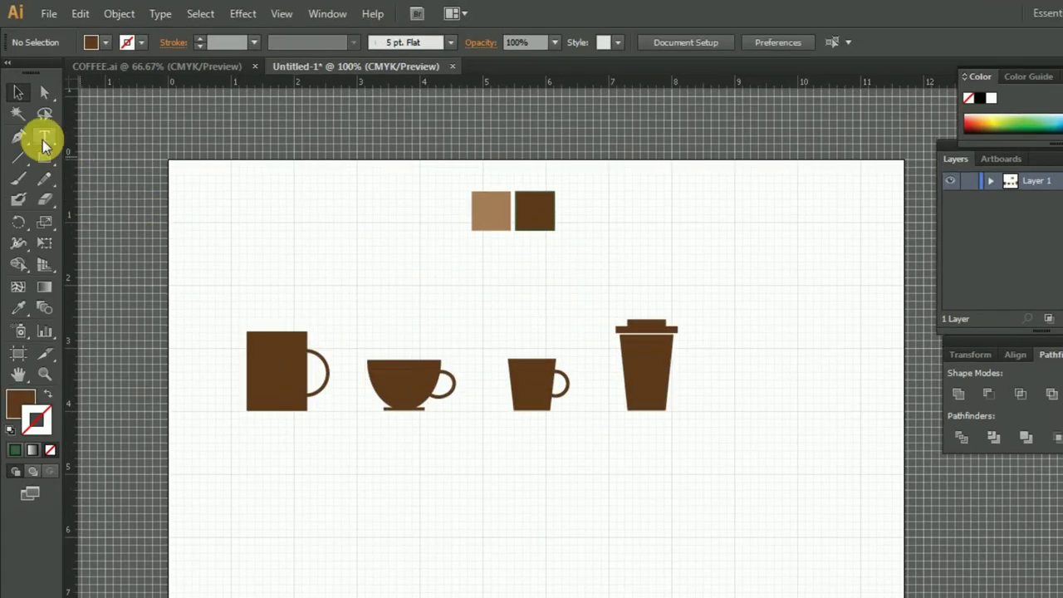
{"action": "left_click", "coordinate": [18, 136]}
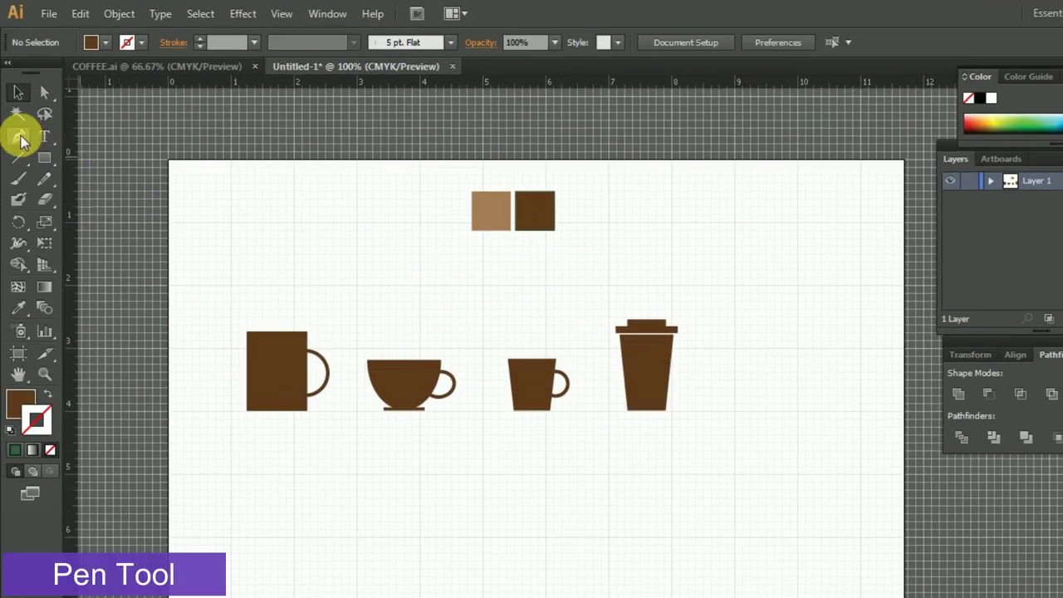
Step: Draw a curved steam path with the Pen tool above the tall mug
{"action": "left_click", "coordinate": [268, 274]}
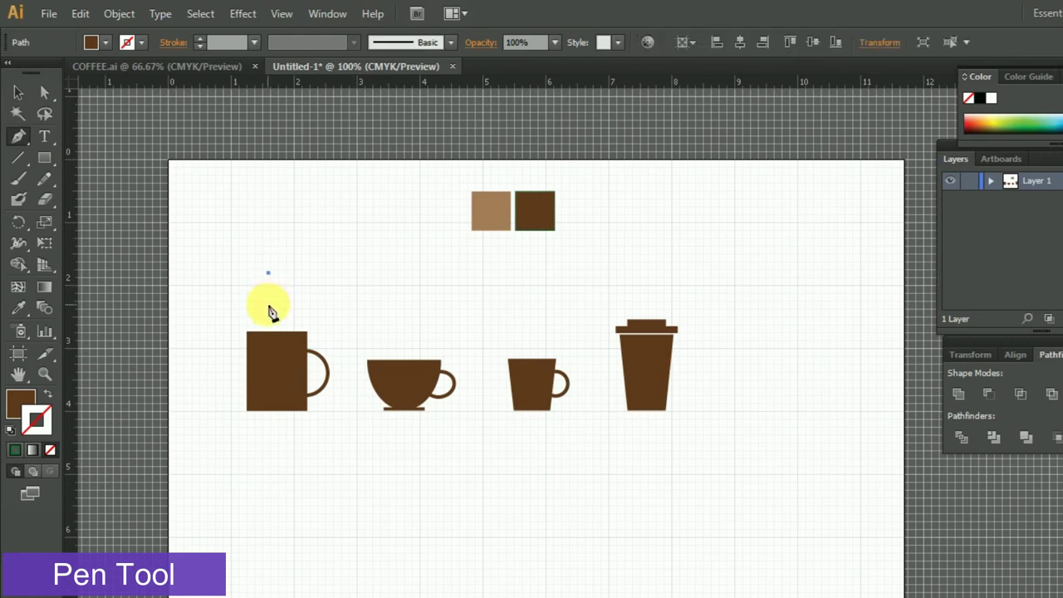
{"action": "left_click_drag", "start_coordinate": [281, 323], "coordinate": [279, 319]}
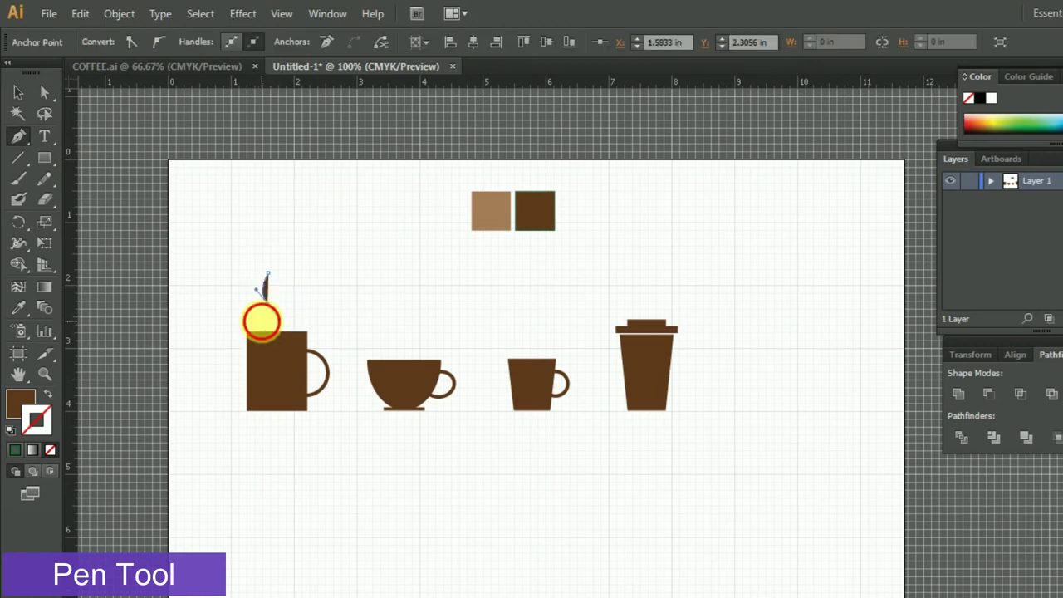
{"action": "left_click", "coordinate": [266, 318]}
{"action": "left_click", "coordinate": [18, 91]}
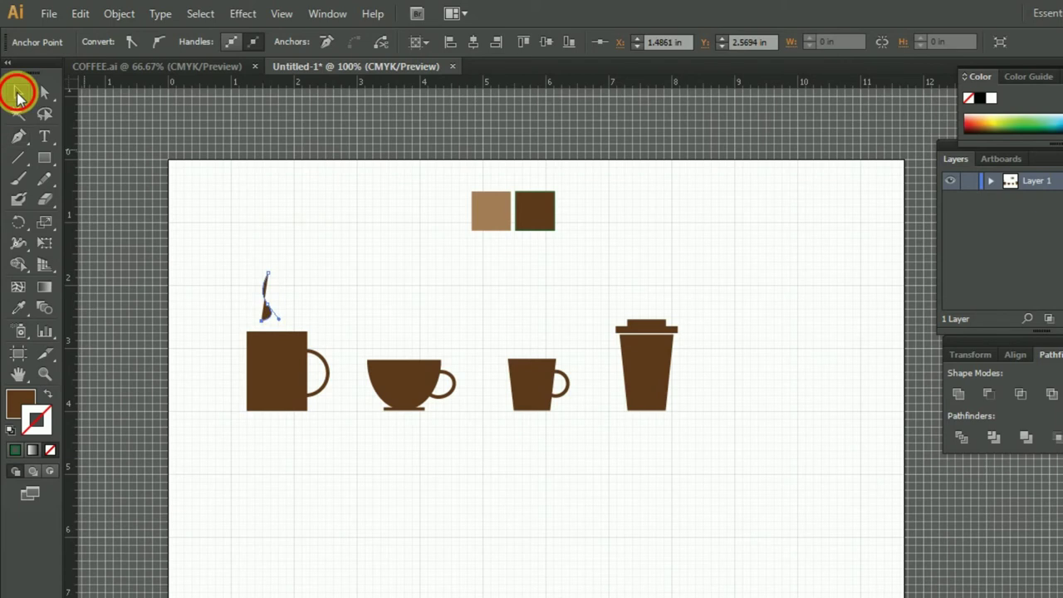
{"action": "left_click", "coordinate": [324, 317]}
Step: Give the steam path no fill and a 1 pt black stroke
{"action": "left_click", "coordinate": [264, 303]}
{"action": "left_click", "coordinate": [107, 48]}
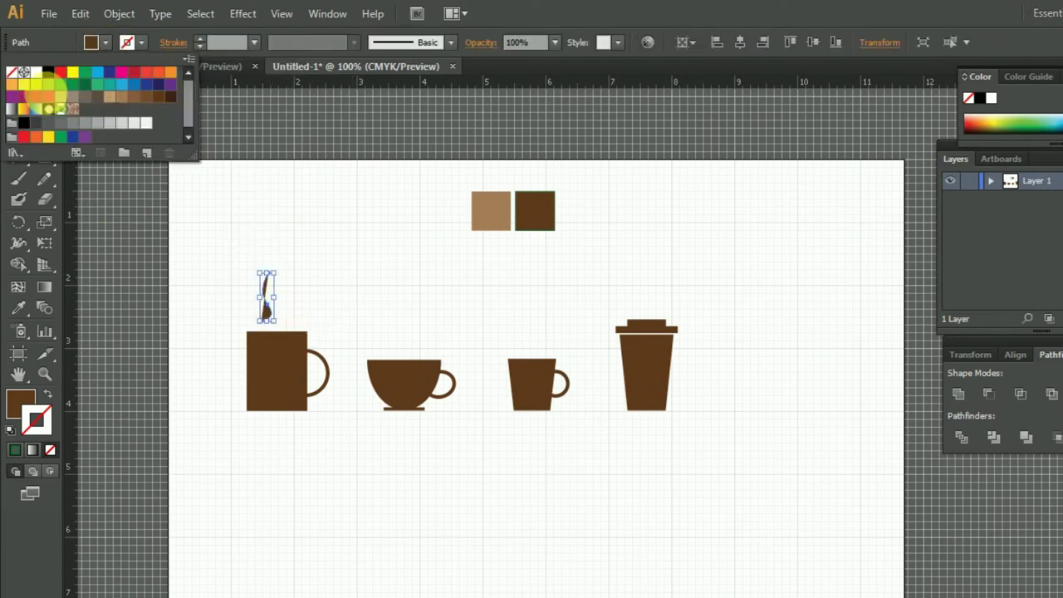
{"action": "left_click", "coordinate": [11, 72]}
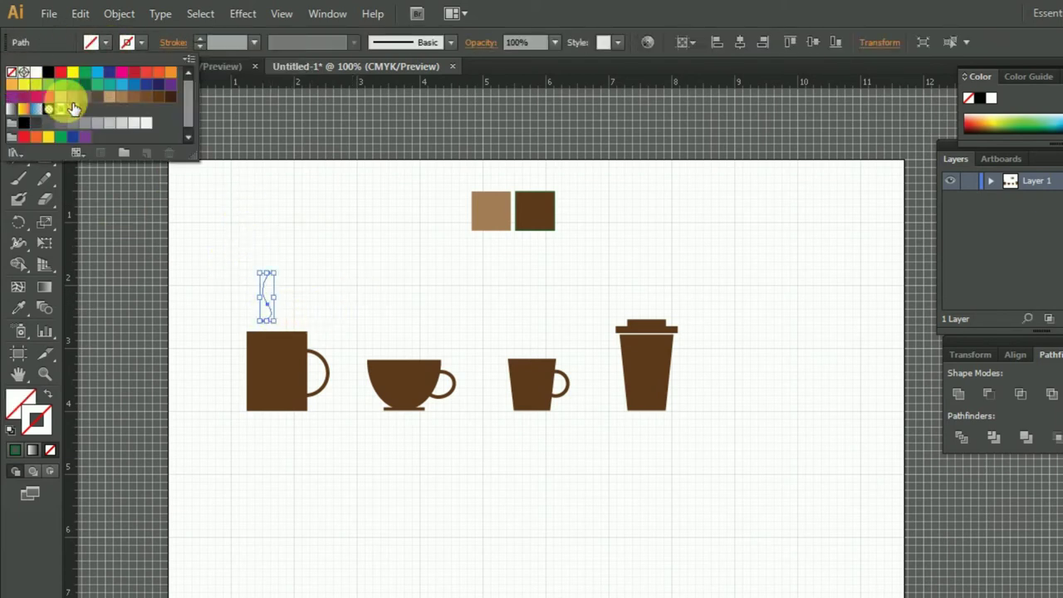
{"action": "left_click", "coordinate": [141, 42]}
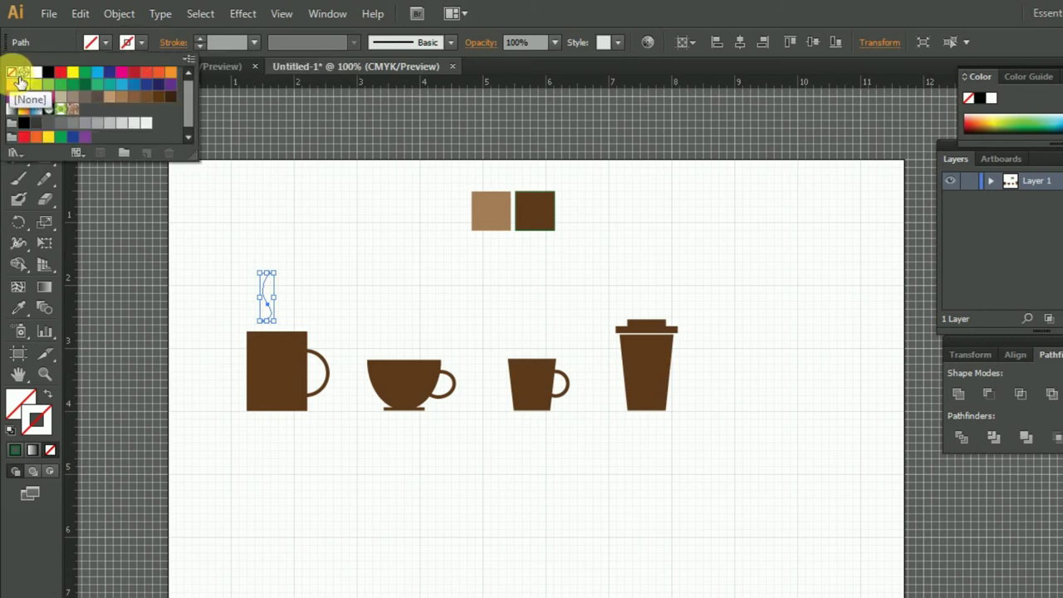
{"action": "left_click", "coordinate": [59, 79]}
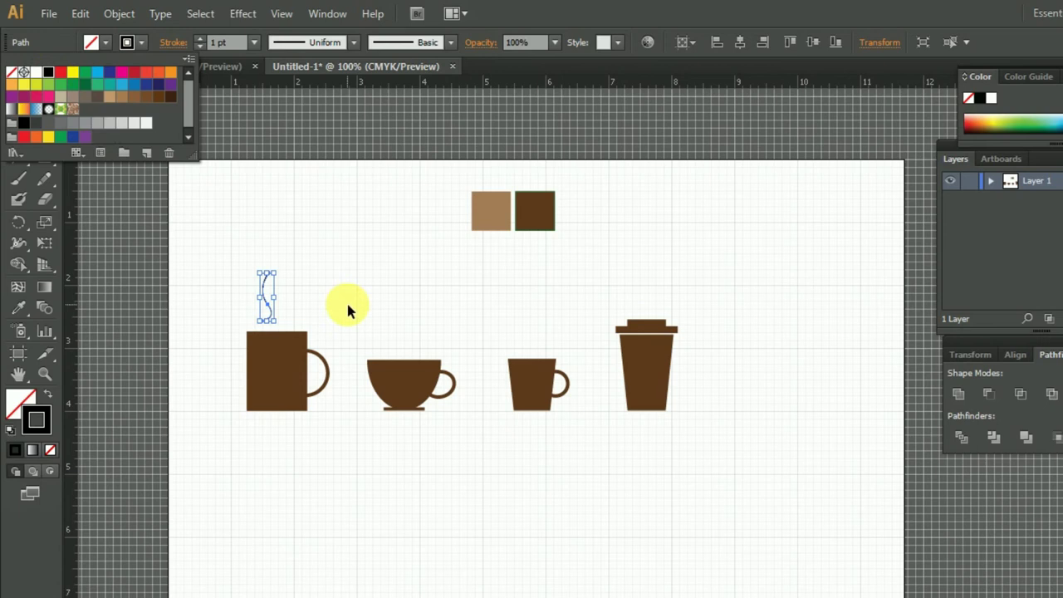
{"action": "key", "text": "Escape"}
{"action": "key", "text": "ctrl+plus"}
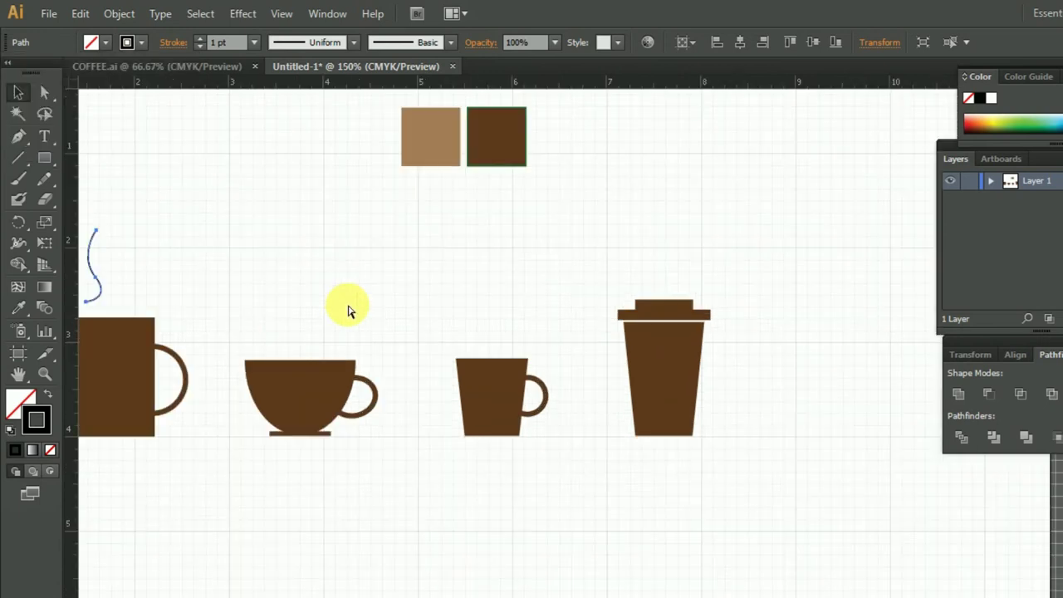
Step: Apply a tapered variable width profile to the steam curve
{"action": "left_click_drag", "start_coordinate": [330, 336], "coordinate": [518, 381]}
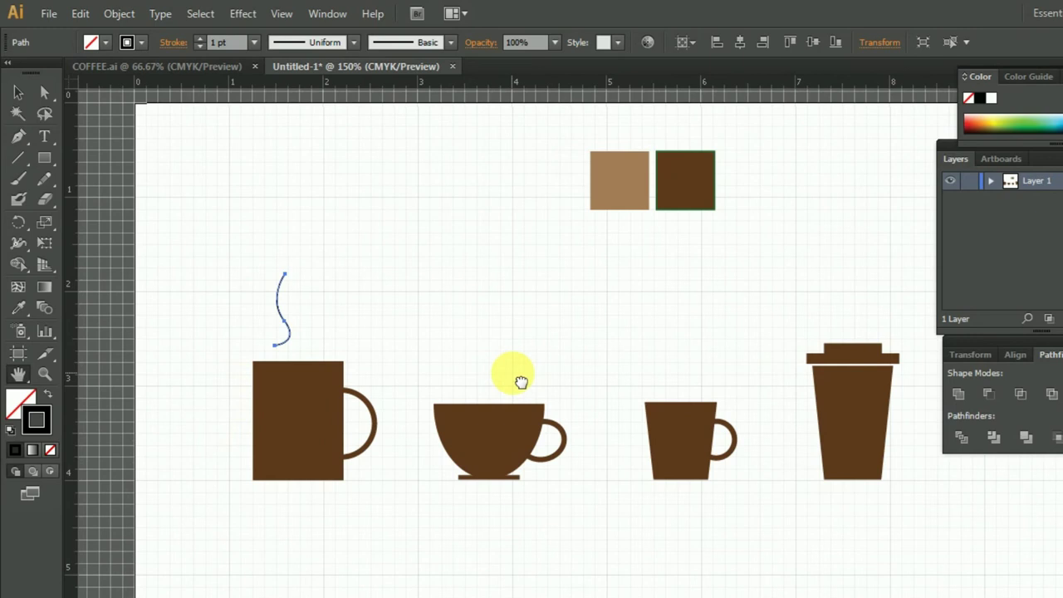
{"action": "left_click", "coordinate": [18, 92]}
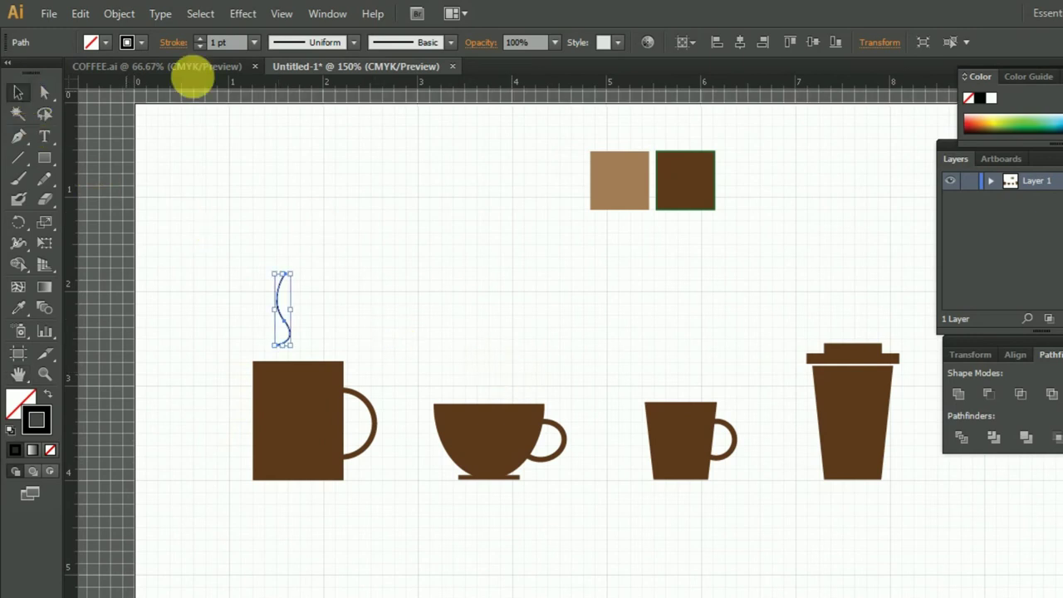
{"action": "left_click", "coordinate": [352, 42]}
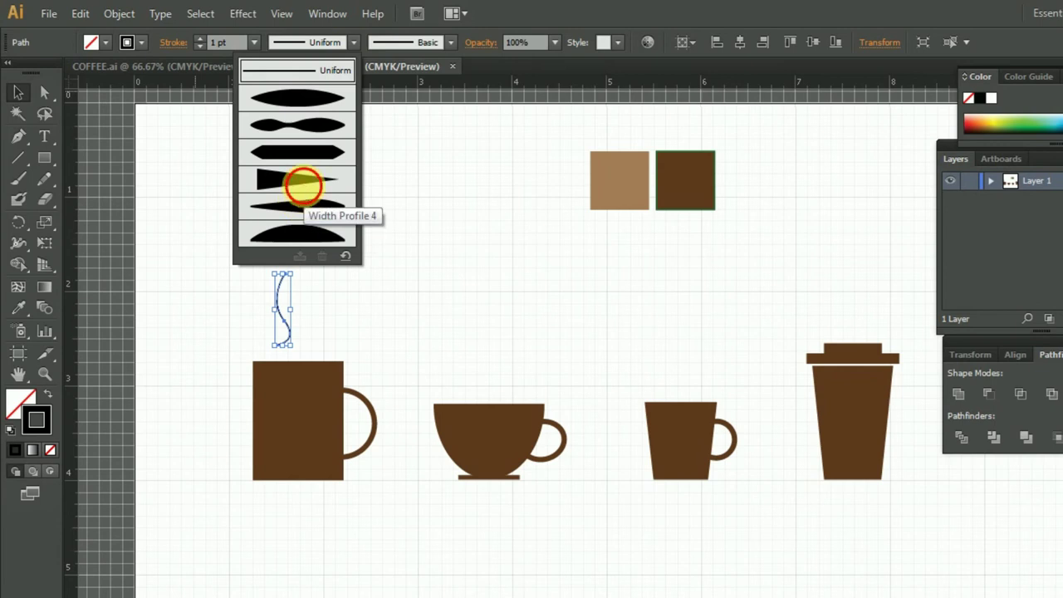
{"action": "left_click", "coordinate": [298, 182]}
{"action": "left_click", "coordinate": [352, 42]}
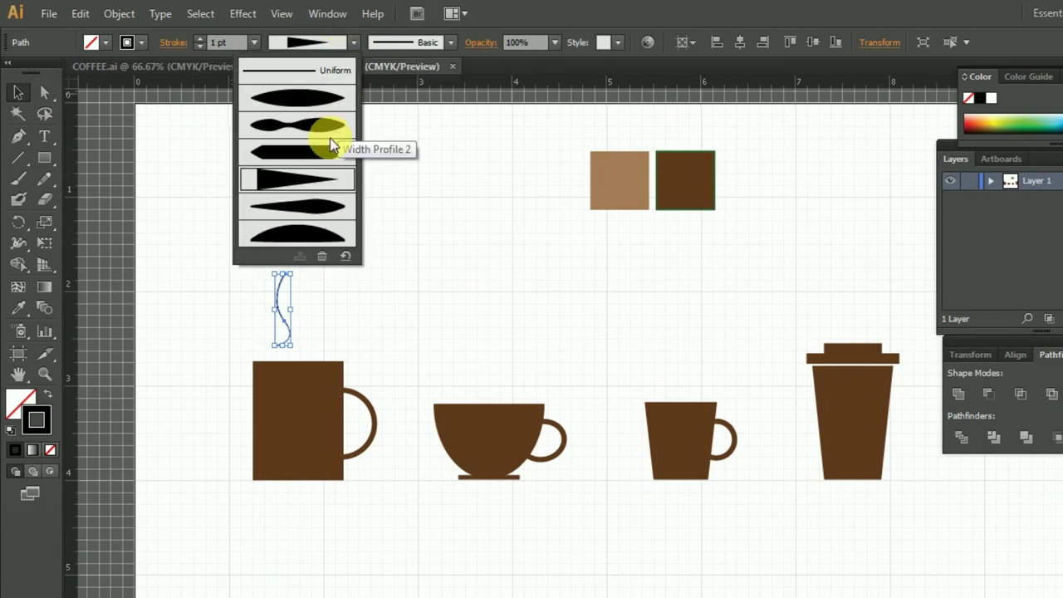
{"action": "left_click", "coordinate": [315, 206]}
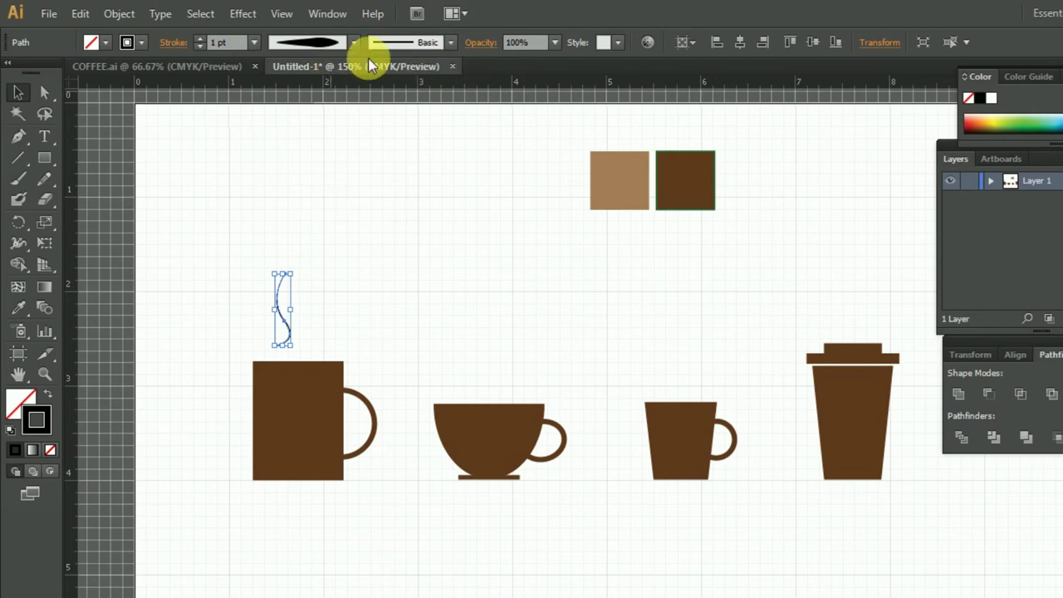
Step: Set the curve's stroke to 4 pt and tilt it clockwise
{"action": "left_click", "coordinate": [256, 43]}
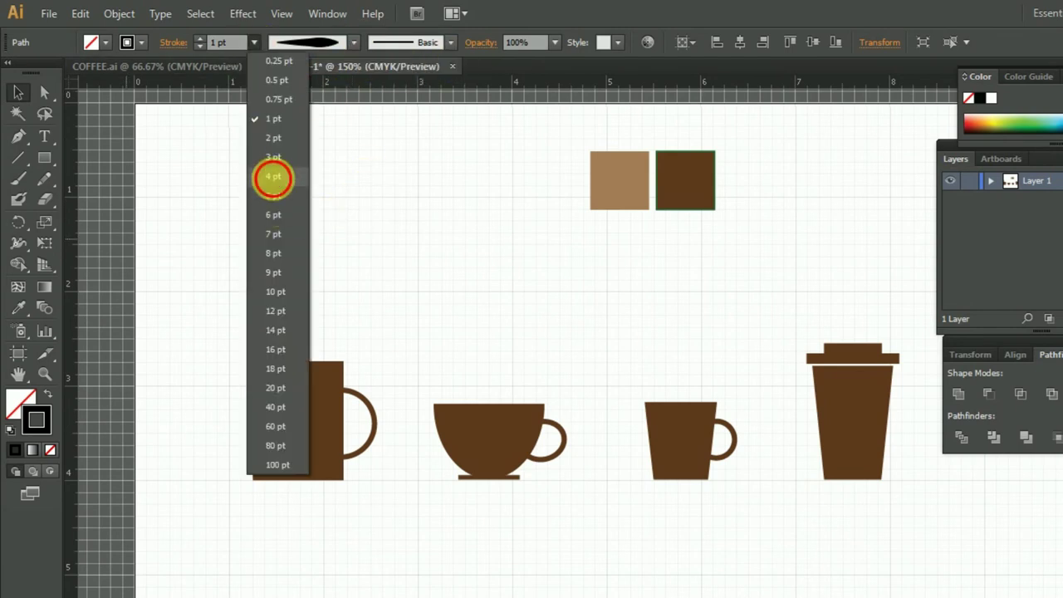
{"action": "left_click", "coordinate": [275, 179]}
{"action": "scroll", "coordinate": [382, 239], "scroll_direction": "down", "scroll_amount": 1}
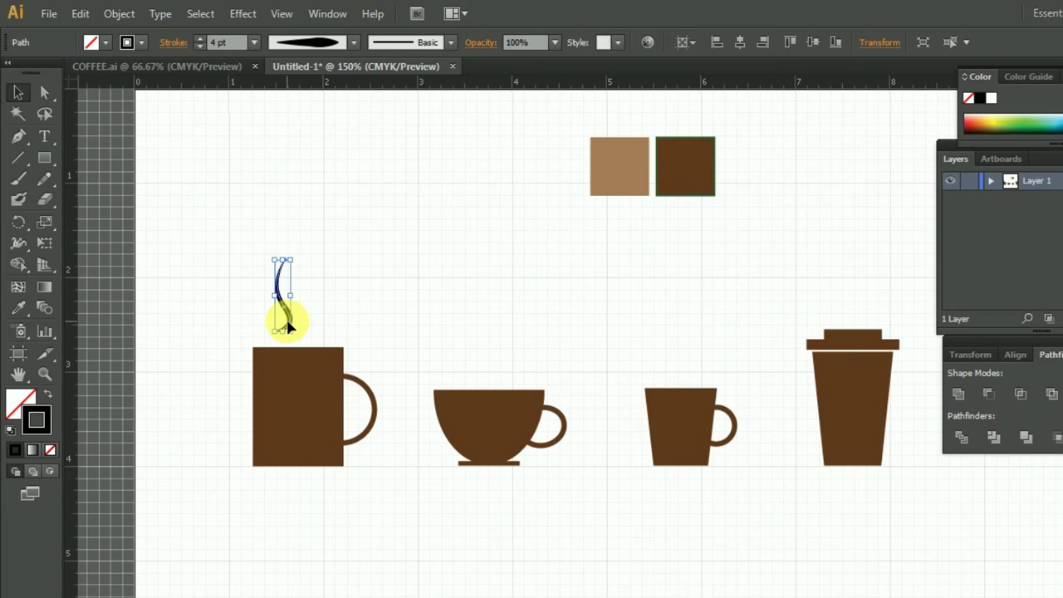
{"action": "left_click_drag", "start_coordinate": [293, 329], "coordinate": [326, 336]}
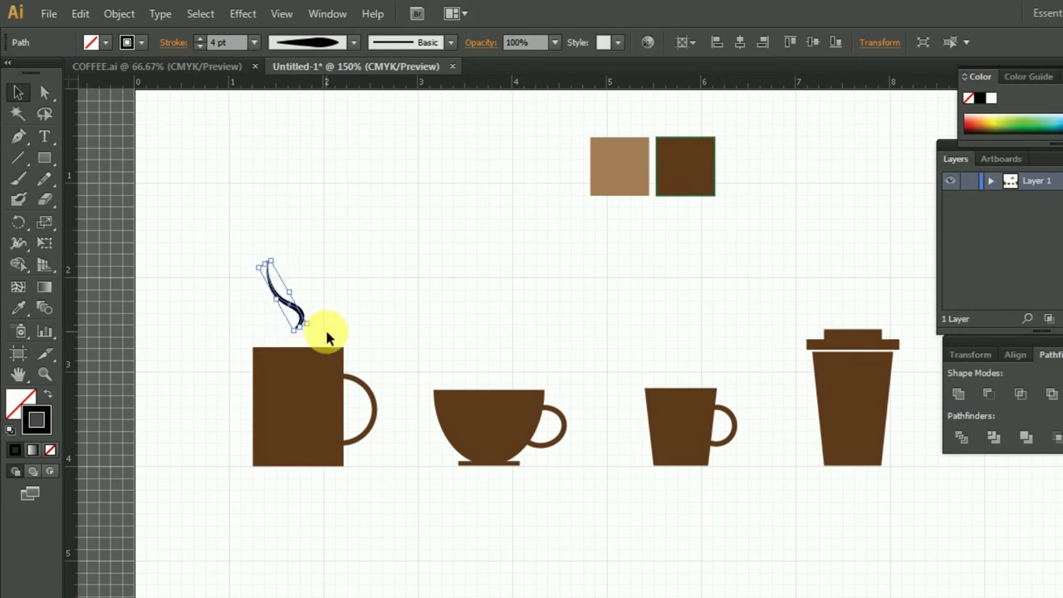
Step: Undo the steam tilt, then shrink the three steam curves and nudge them down-left onto the mug
{"action": "key", "text": "ctrl+z"}
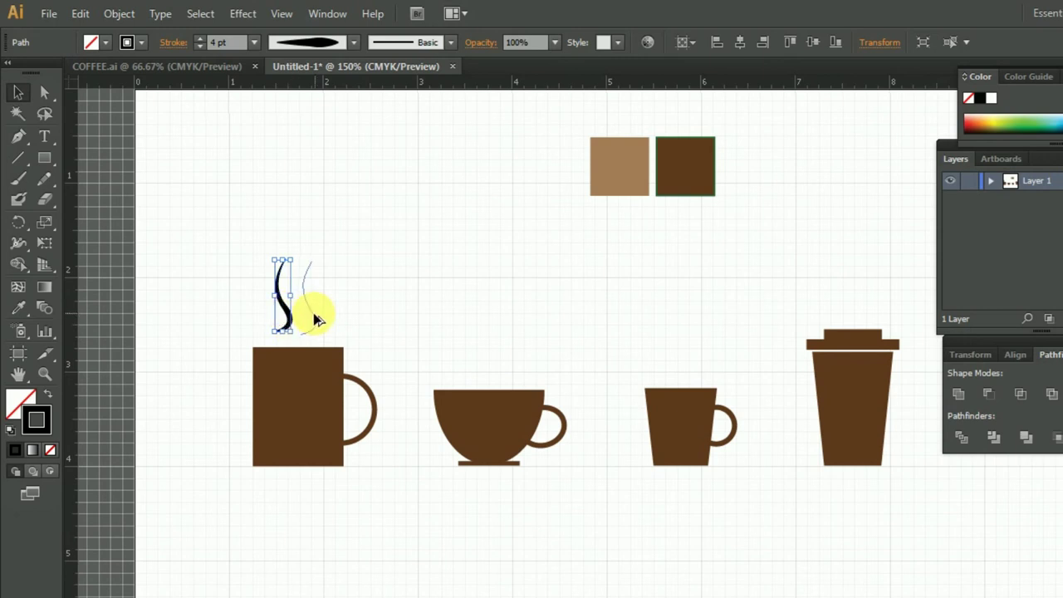
{"action": "left_click", "coordinate": [313, 321]}
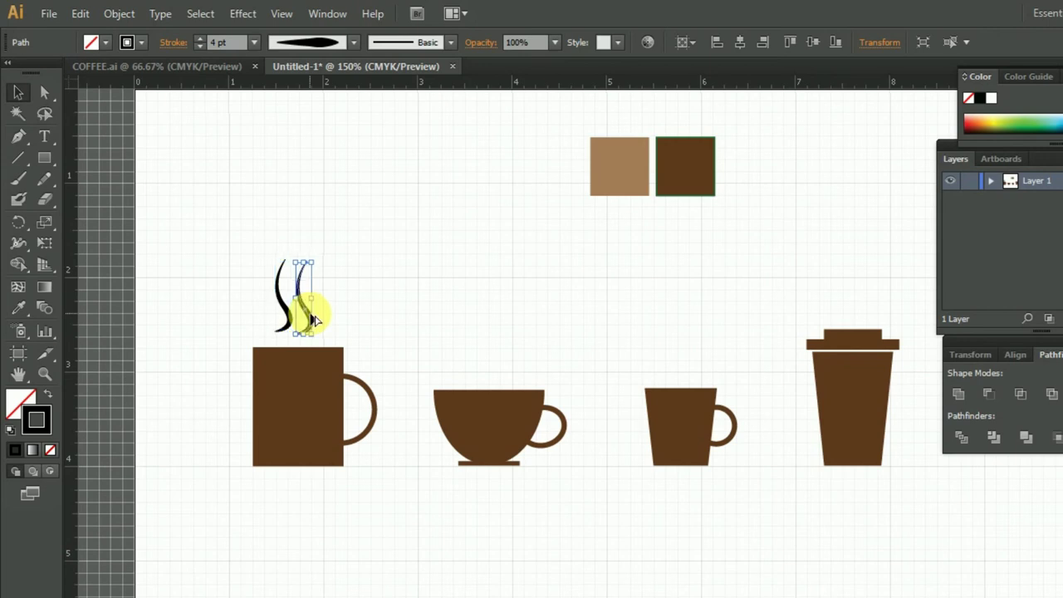
{"action": "left_click", "coordinate": [326, 317]}
{"action": "left_click_drag", "start_coordinate": [240, 261], "coordinate": [341, 303]}
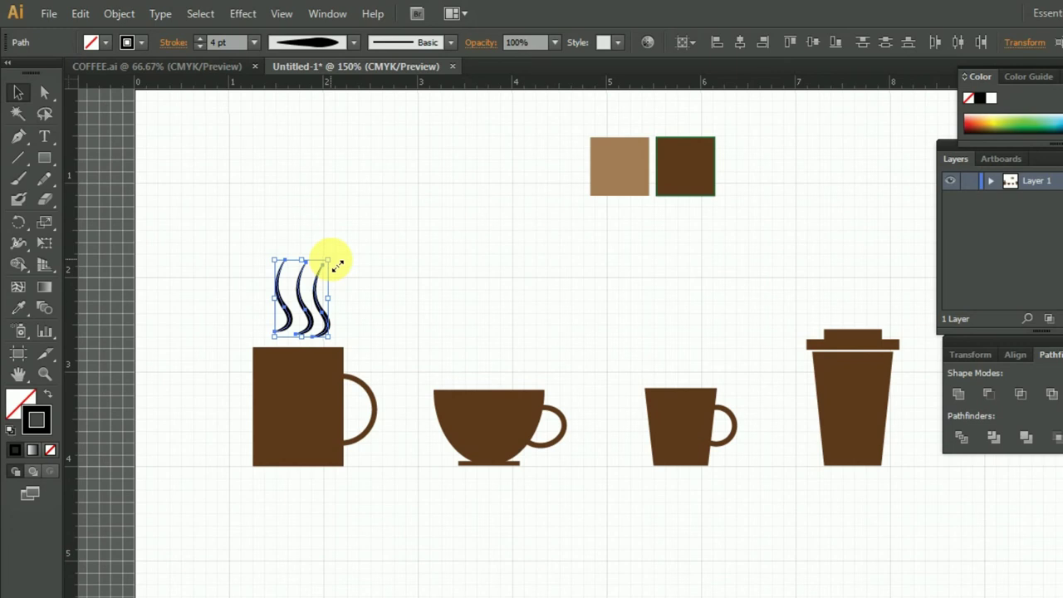
{"action": "left_click_drag", "start_coordinate": [330, 260], "coordinate": [322, 268]}
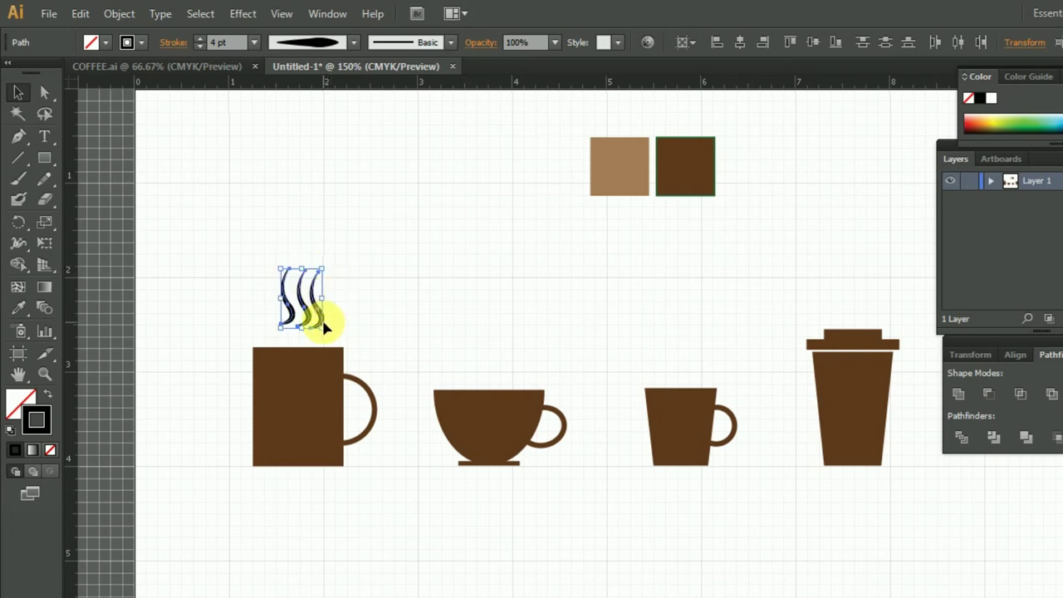
{"action": "key", "text": "Down"}
{"action": "key", "text": "Down"}
{"action": "key", "text": "Down"}
{"action": "key", "text": "Down"}
{"action": "key", "text": "Down"}
{"action": "key", "text": "Down"}
{"action": "key", "text": "Down"}
{"action": "key", "text": "Down"}
{"action": "key", "text": "Left"}
{"action": "key", "text": "Left"}
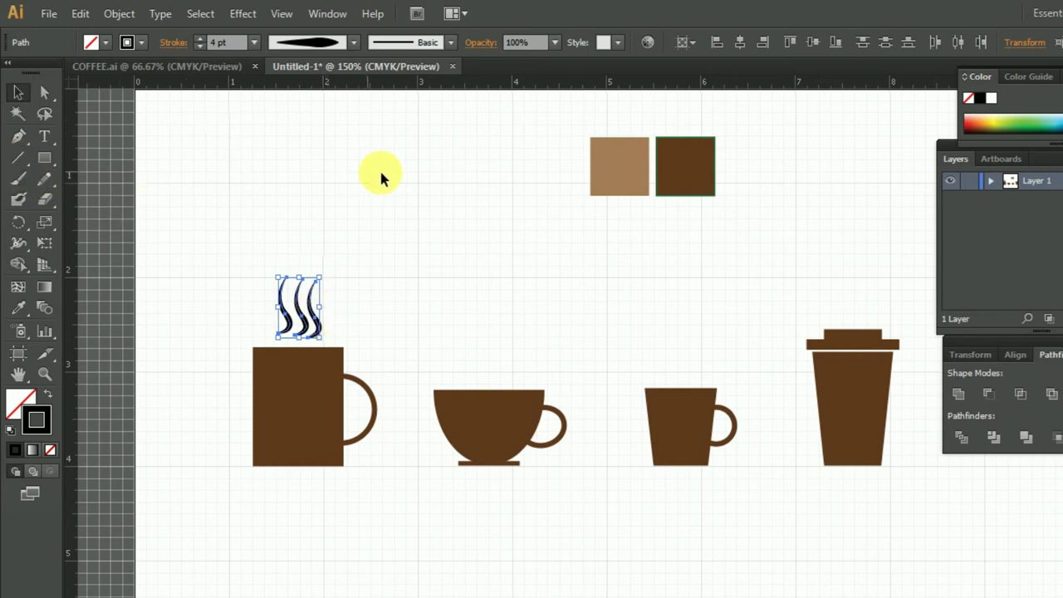
Step: Colour the three steam curves light brown and zoom out to 100% to see the artboard
{"action": "left_click", "coordinate": [18, 307]}
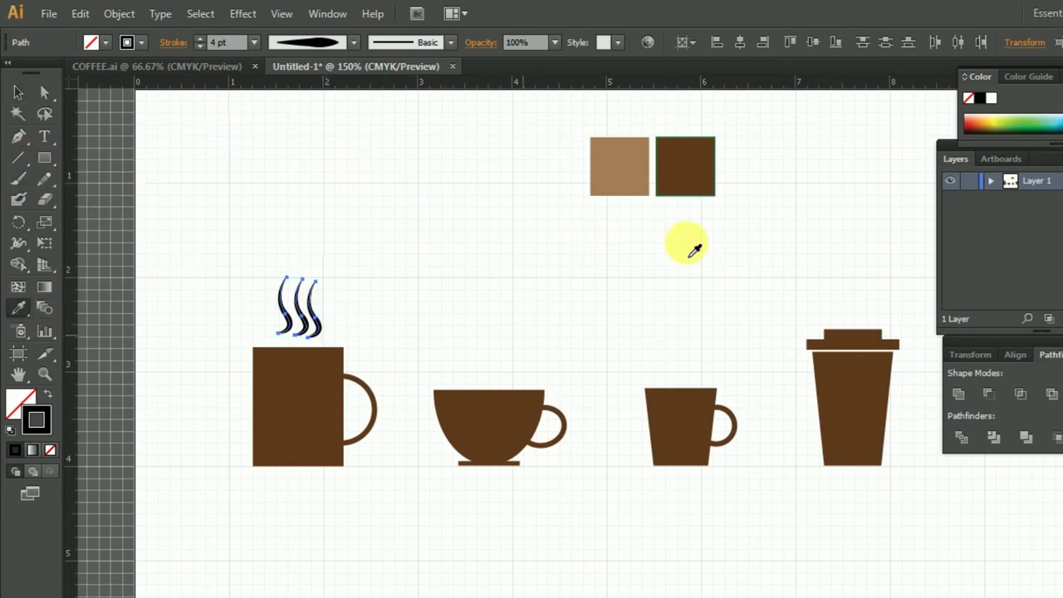
{"action": "left_click", "coordinate": [700, 186]}
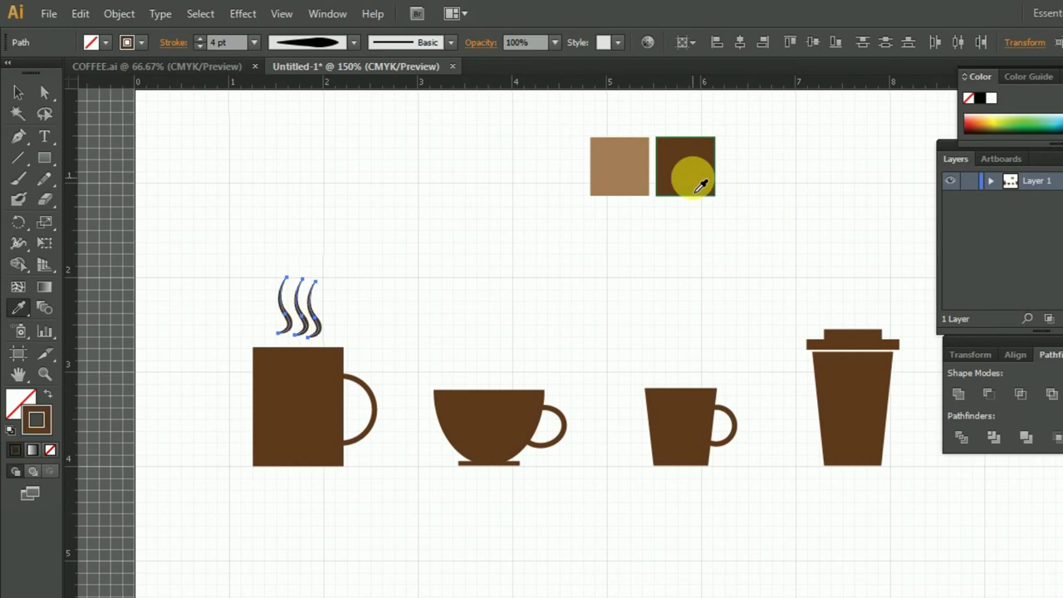
{"action": "left_click", "coordinate": [606, 149]}
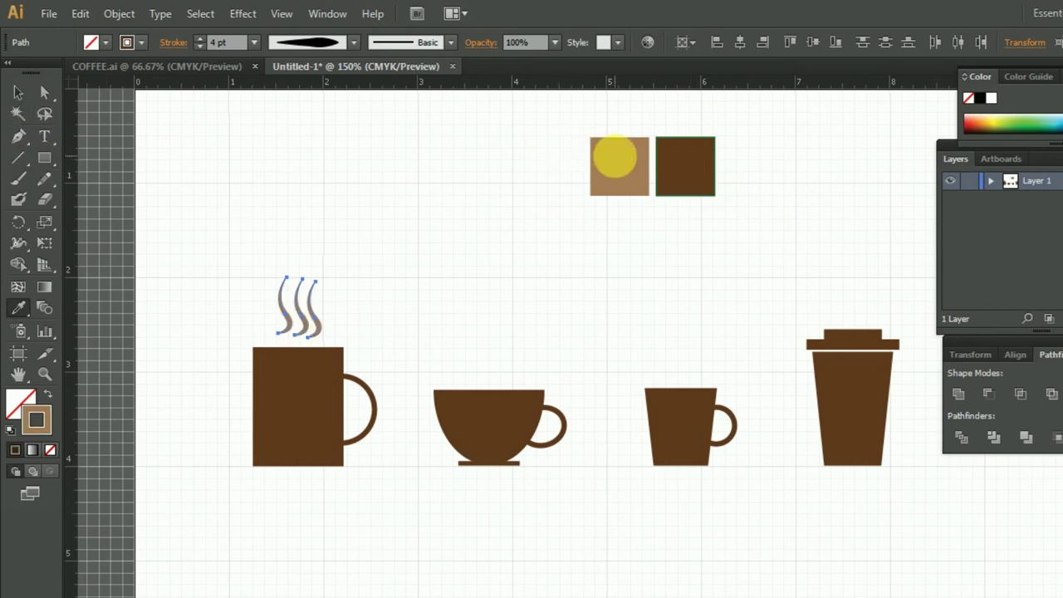
{"action": "left_click", "coordinate": [19, 92]}
{"action": "left_click", "coordinate": [494, 313]}
{"action": "scroll", "coordinate": [494, 313], "scroll_direction": "down", "scroll_amount": 1}
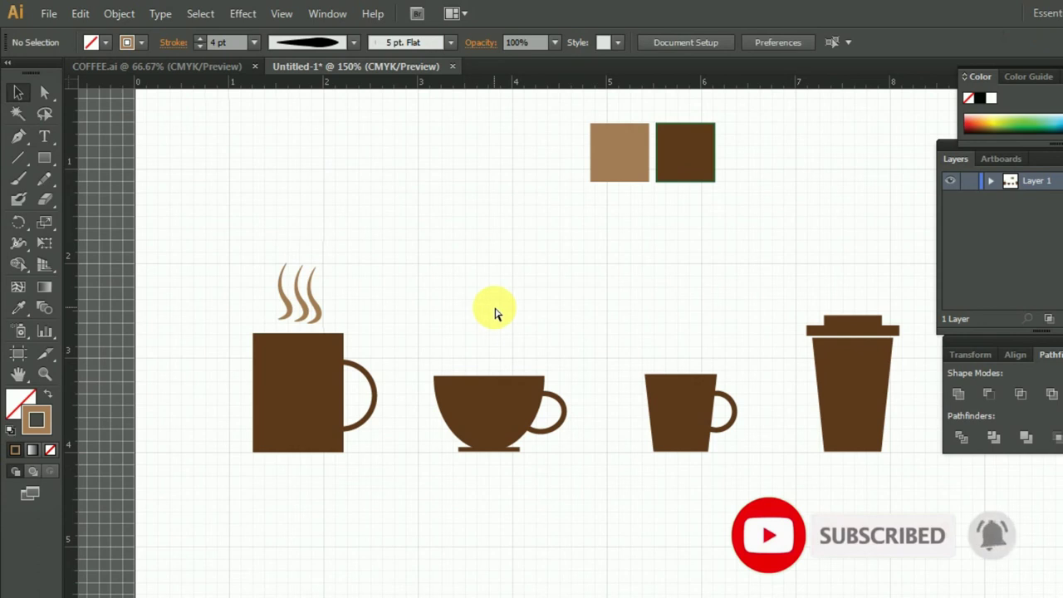
{"action": "key", "text": "ctrl+minus"}
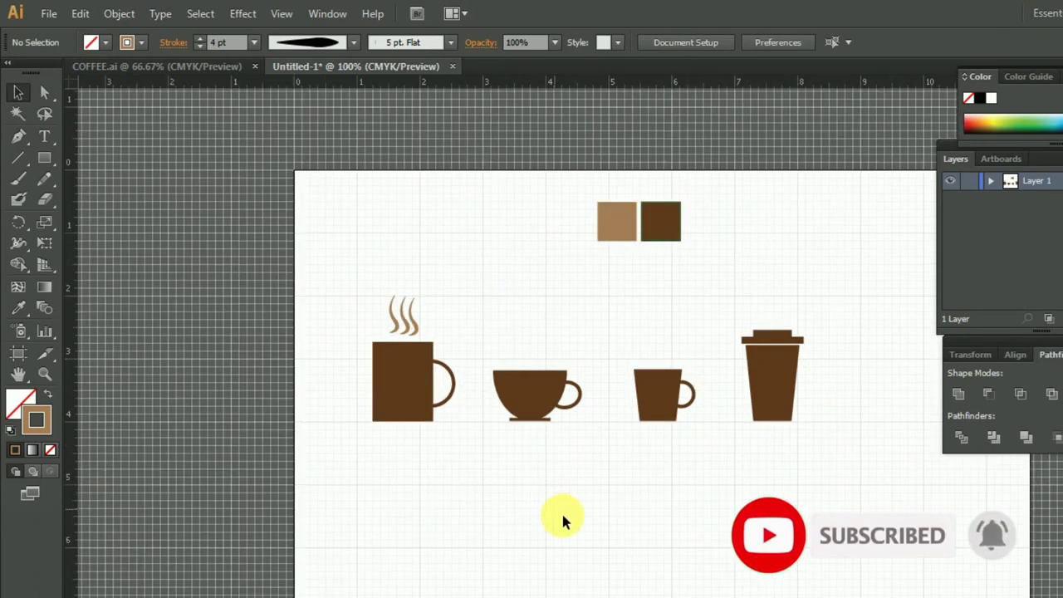
{"action": "left_click_drag", "start_coordinate": [686, 534], "coordinate": [537, 505]}
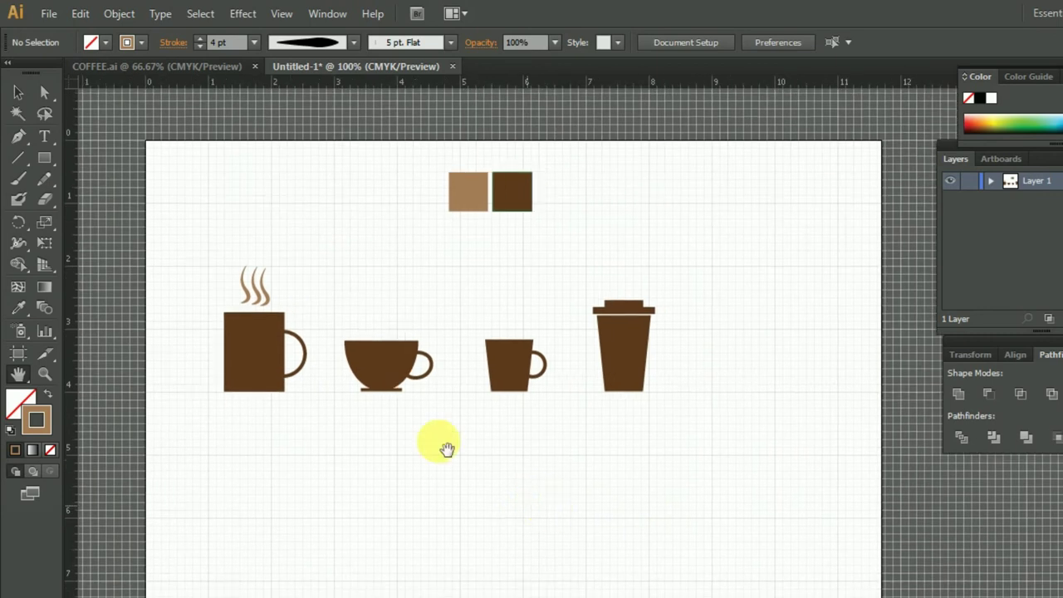
Step: Select and check the individual steam curves above the tall mug, ending on the middle one
{"action": "left_click", "coordinate": [18, 91]}
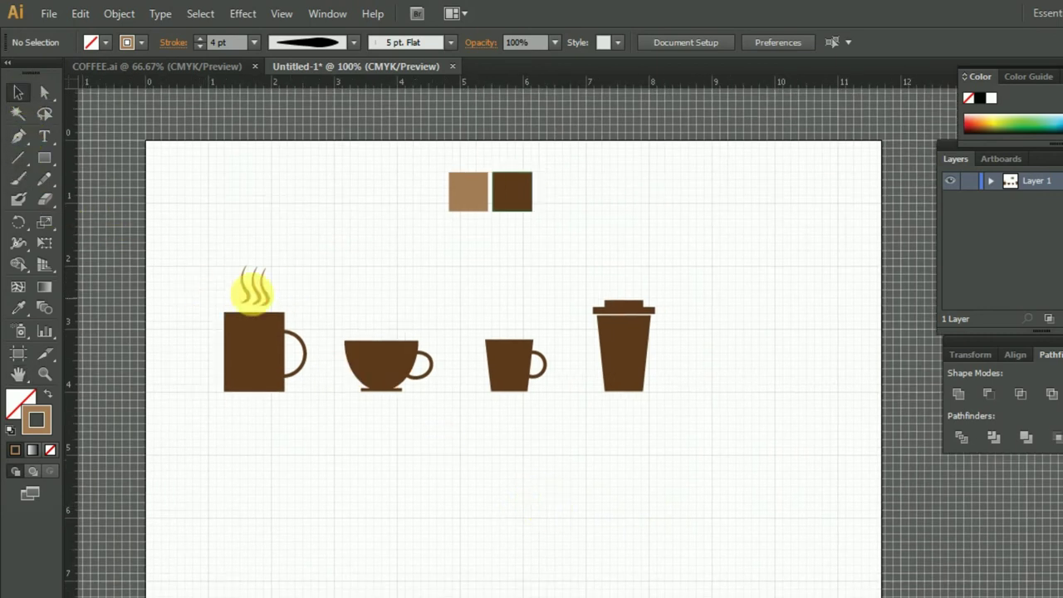
{"action": "left_click", "coordinate": [255, 291]}
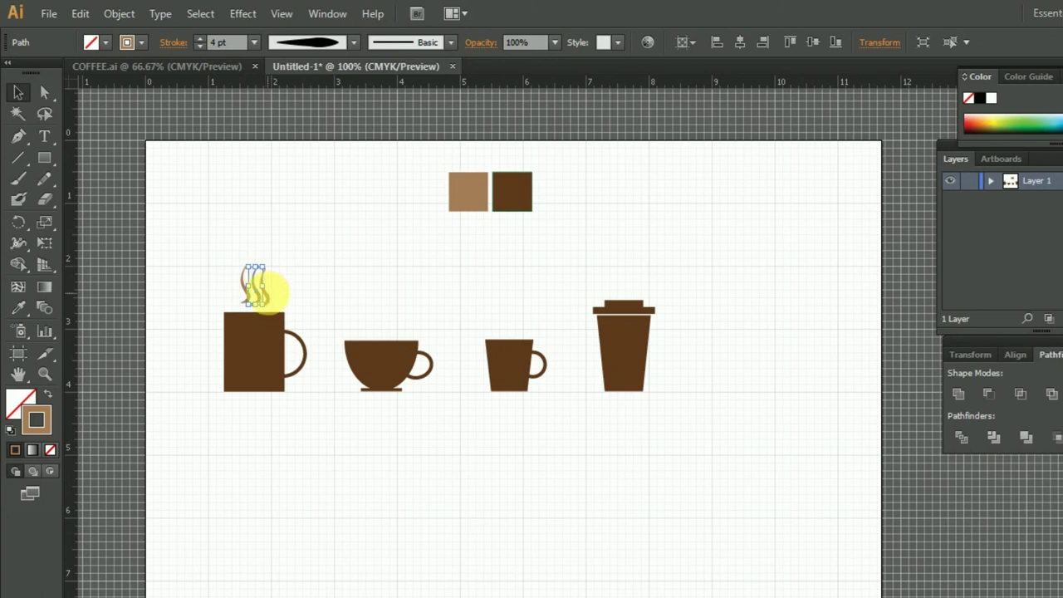
{"action": "left_click", "coordinate": [283, 295]}
{"action": "left_click", "coordinate": [282, 292]}
{"action": "left_click", "coordinate": [268, 288]}
{"action": "left_click", "coordinate": [260, 287]}
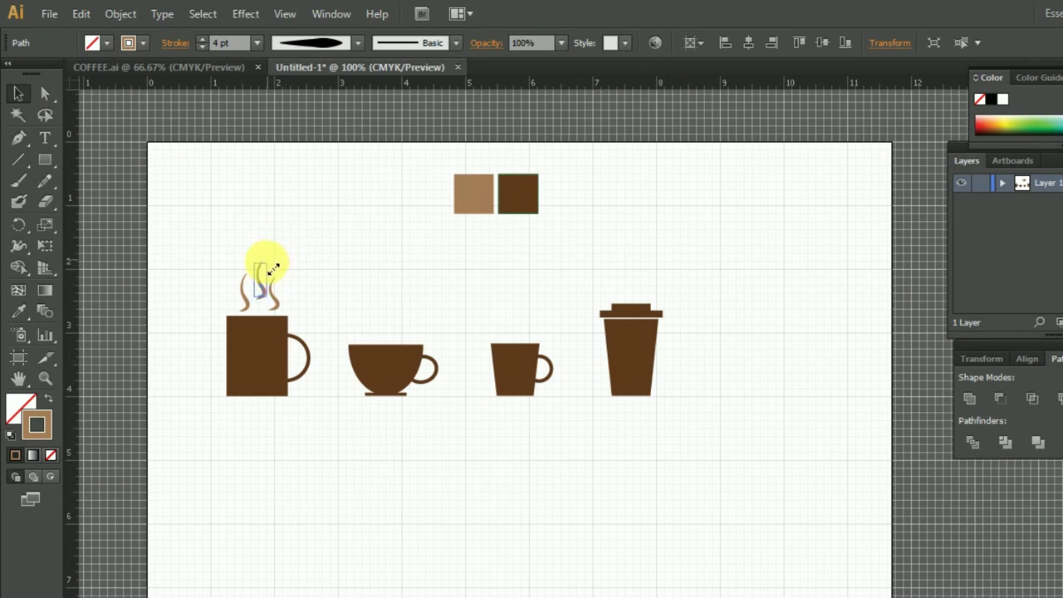
{"action": "left_click", "coordinate": [368, 262]}
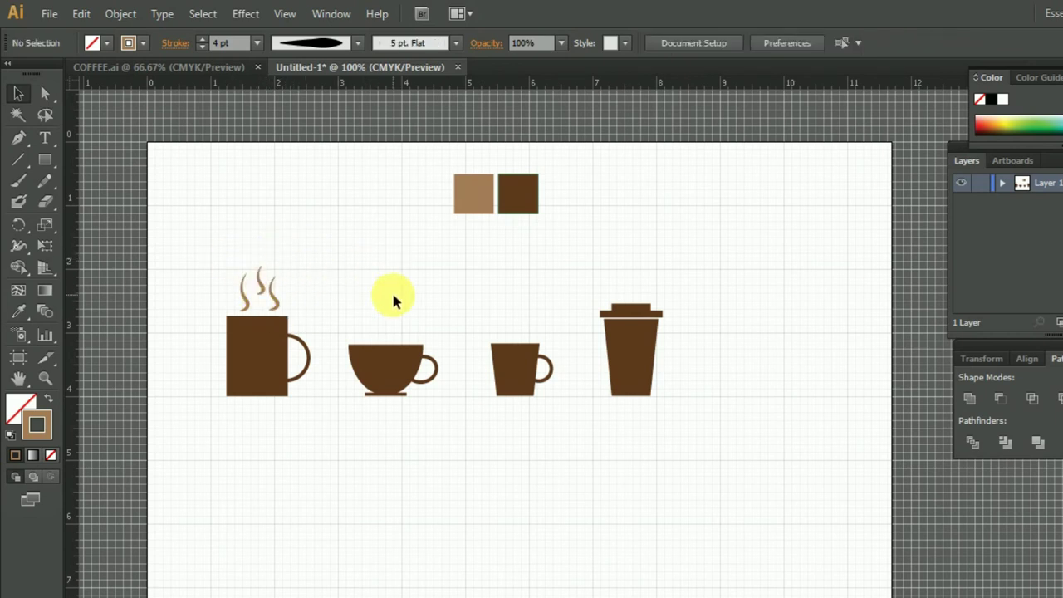
{"action": "left_click", "coordinate": [265, 297]}
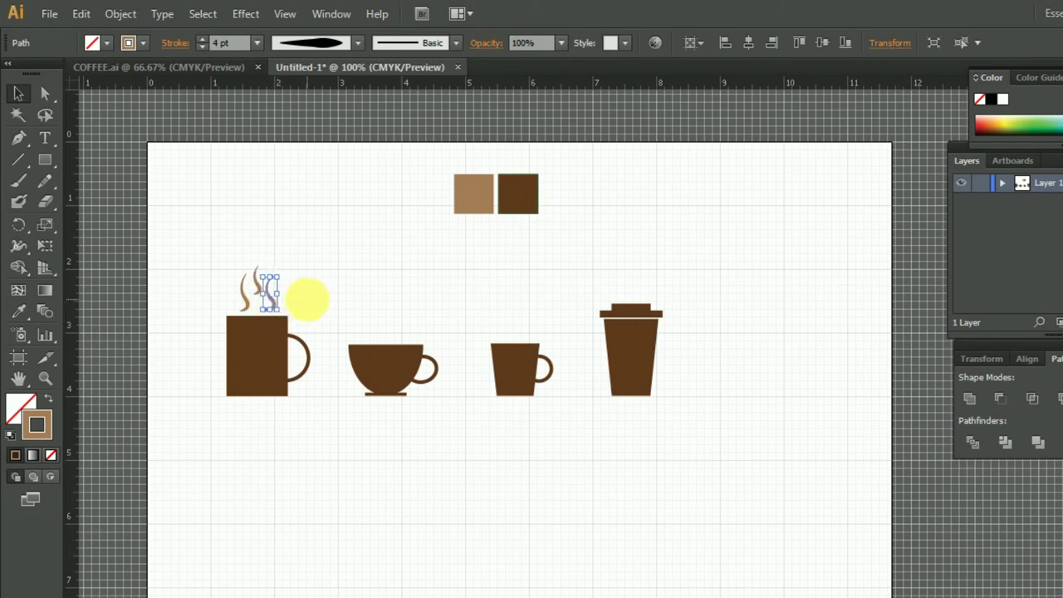
Step: Copy the three light-brown steam curves onto the wide cup and rearrange its strands
{"action": "left_click", "coordinate": [317, 304]}
{"action": "mouse_move", "coordinate": [225, 280]}
{"action": "left_mouse_down"}
{"action": "mouse_move", "coordinate": [407, 335]}
{"action": "mouse_move", "coordinate": [532, 332]}
{"action": "left_mouse_up"}
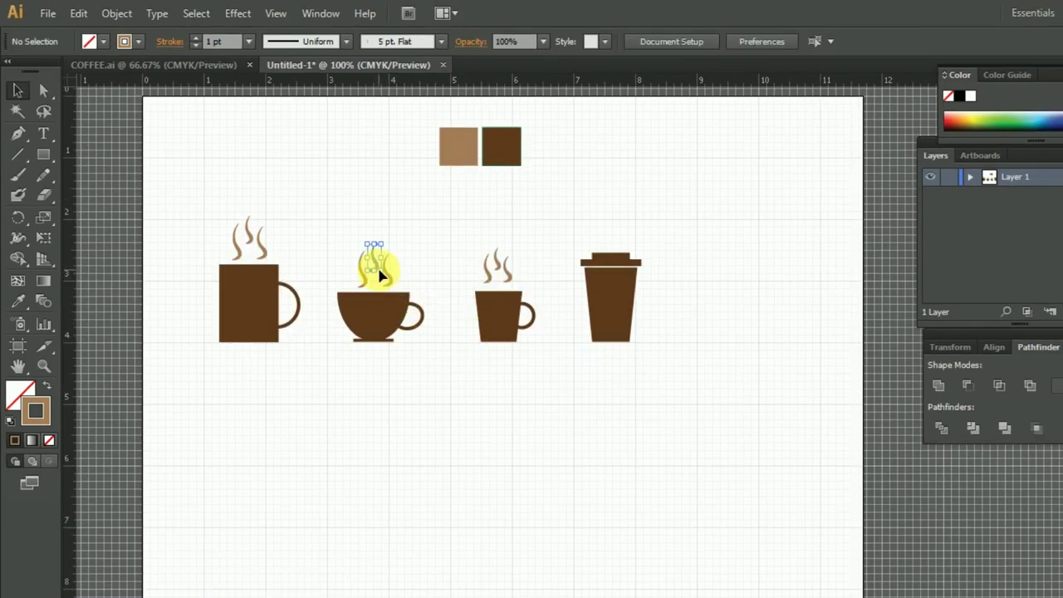
{"action": "left_click", "coordinate": [380, 277]}
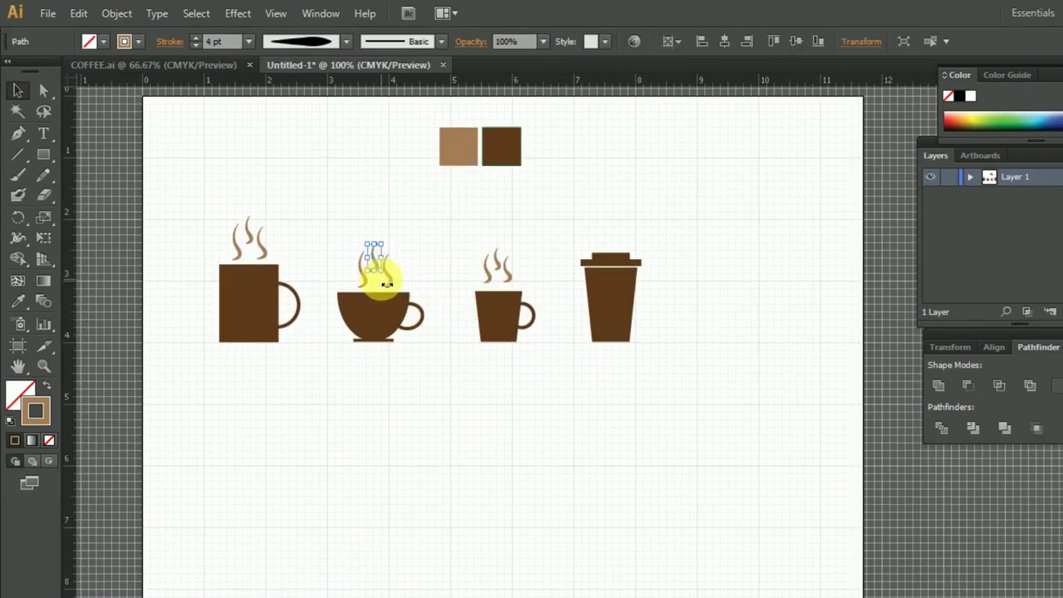
{"action": "left_click", "coordinate": [435, 269]}
{"action": "left_click", "coordinate": [365, 272]}
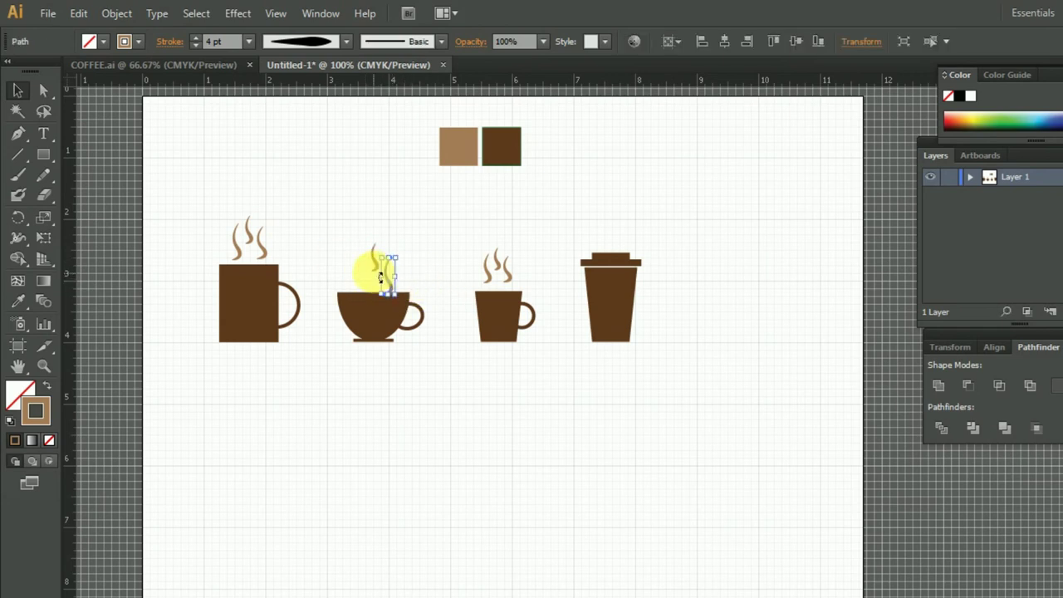
{"action": "mouse_move", "coordinate": [407, 280]}
{"action": "left_mouse_down"}
{"action": "mouse_move", "coordinate": [375, 282]}
{"action": "mouse_move", "coordinate": [410, 274]}
{"action": "left_mouse_up"}
{"action": "left_click", "coordinate": [430, 265]}
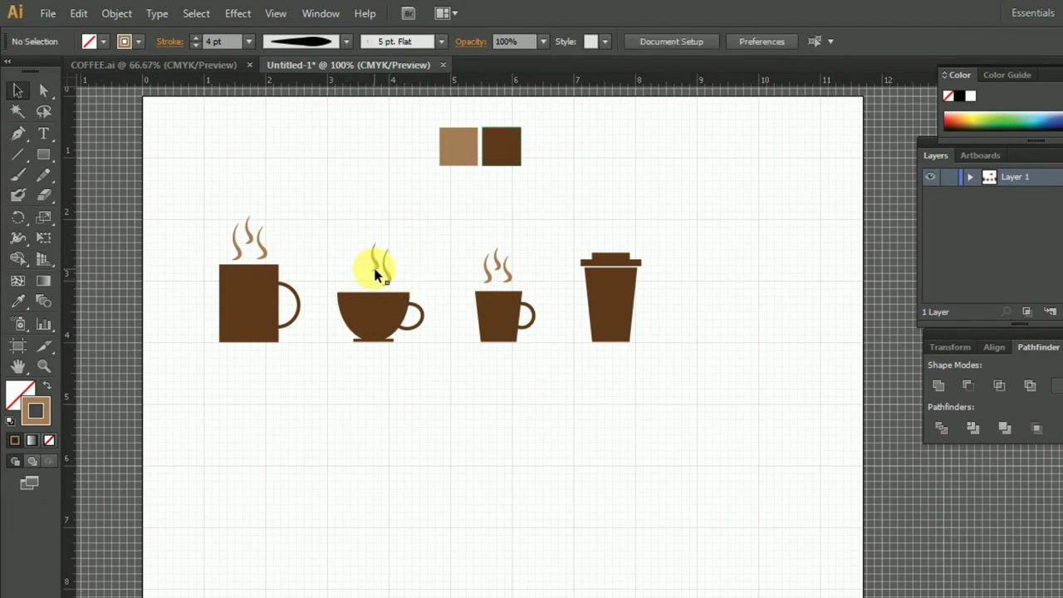
{"action": "left_click_drag", "start_coordinate": [391, 279], "coordinate": [397, 282]}
{"action": "left_click", "coordinate": [397, 288]}
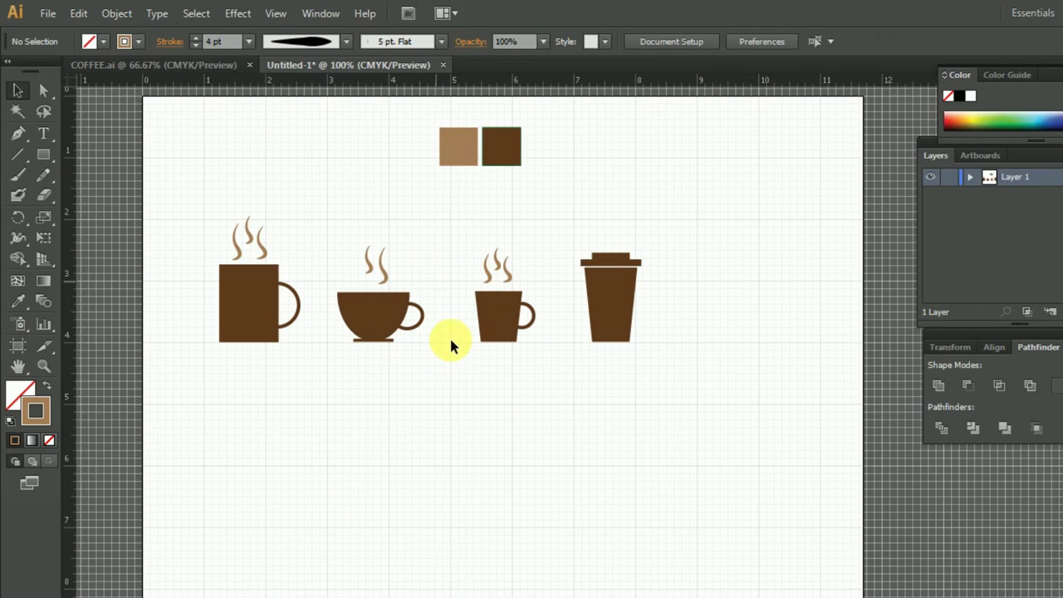
Step: Slightly enlarge the small handled mug
{"action": "left_click", "coordinate": [511, 329]}
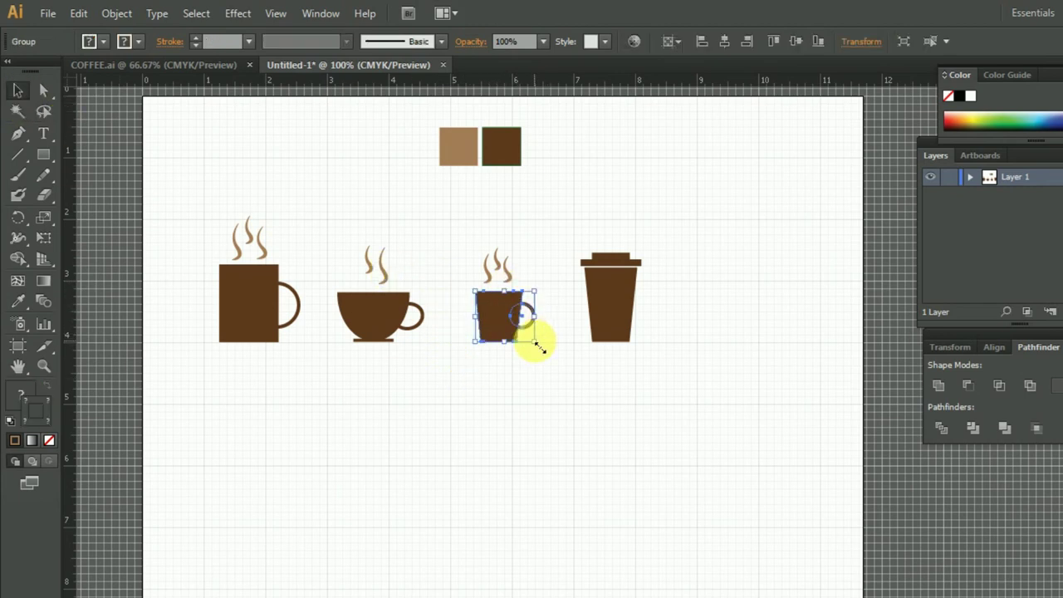
{"action": "left_click_drag", "start_coordinate": [541, 350], "coordinate": [537, 343]}
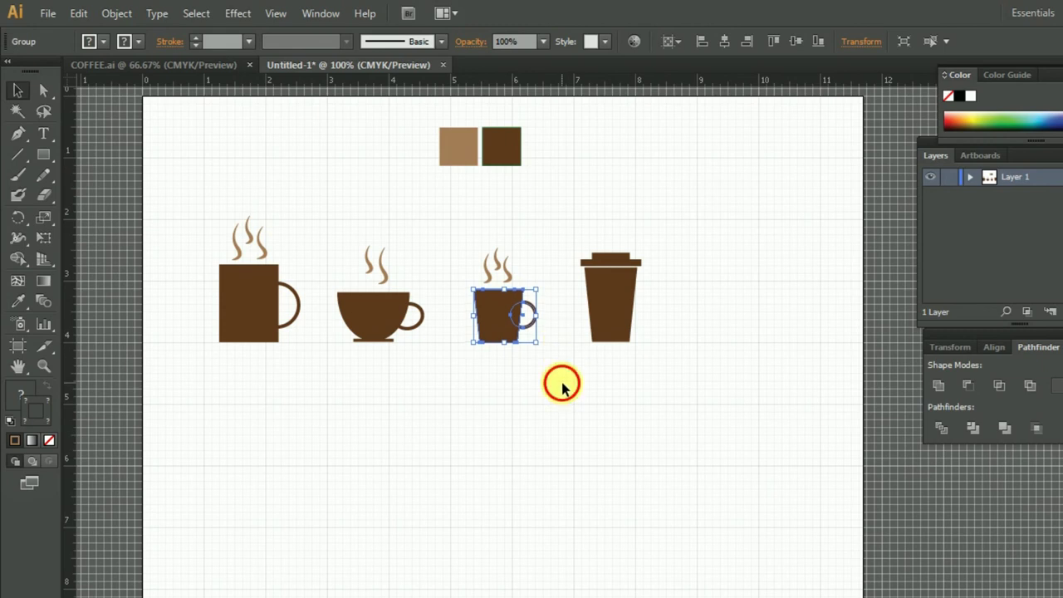
{"action": "left_click", "coordinate": [532, 415]}
{"action": "scroll", "coordinate": [550, 444], "scroll_direction": "down", "scroll_amount": 1}
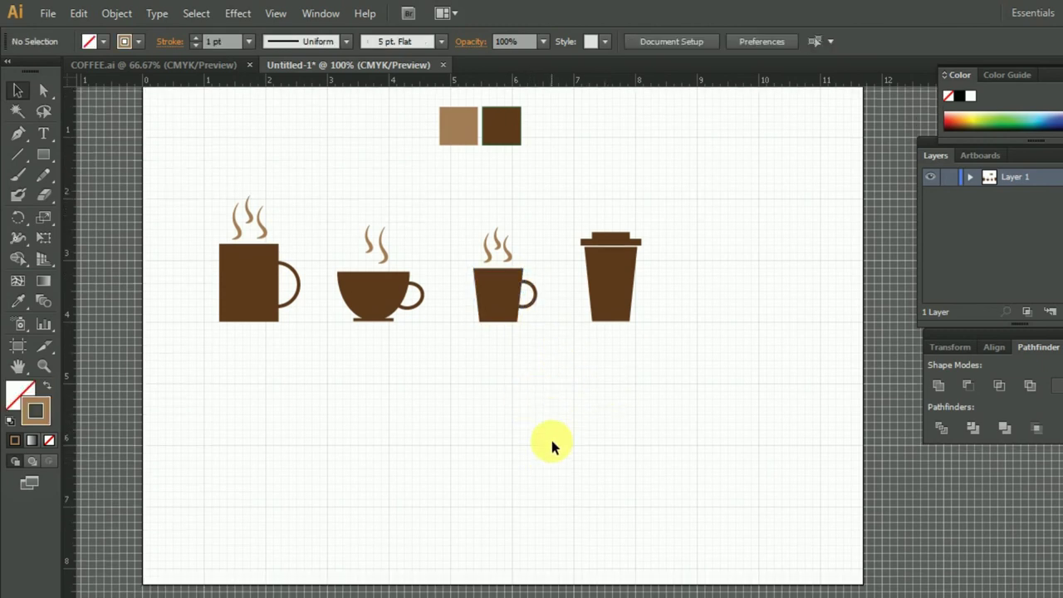
{"action": "scroll", "coordinate": [550, 443], "scroll_direction": "up", "scroll_amount": 2}
{"action": "left_click", "coordinate": [43, 133]}
Step: Add the word 'Coffee' at 48 pt below the cups and shift it up and right
{"action": "left_click", "coordinate": [305, 472]}
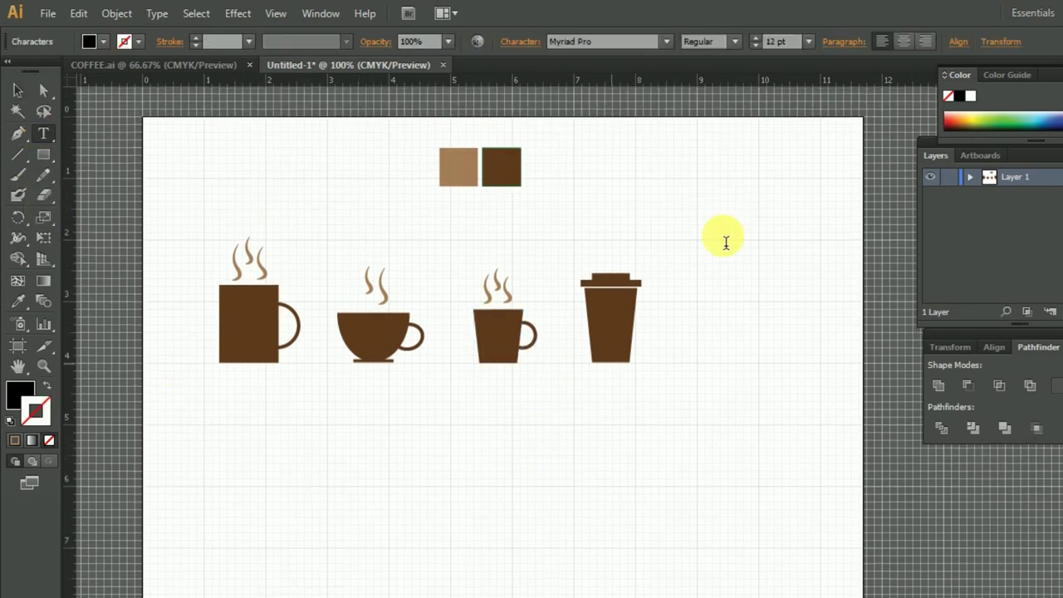
{"action": "left_click", "coordinate": [808, 42]}
{"action": "left_click", "coordinate": [829, 308]}
{"action": "type", "text": "Coffee"}
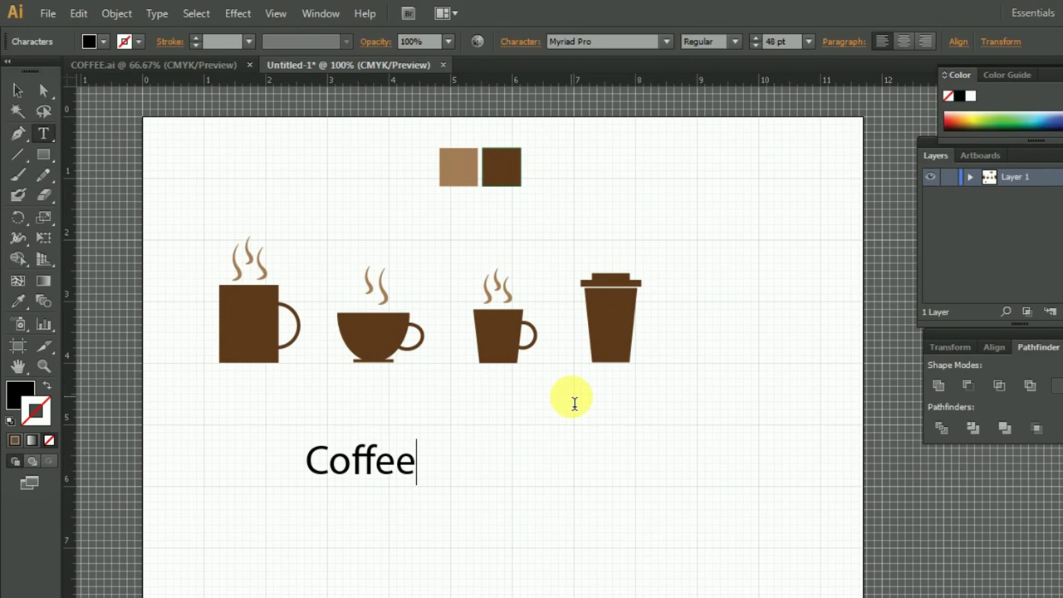
{"action": "left_click", "coordinate": [16, 90]}
{"action": "left_click_drag", "start_coordinate": [387, 457], "coordinate": [418, 441]}
{"action": "left_click", "coordinate": [662, 40]}
{"action": "type", "text": "Blackadder ITC"}
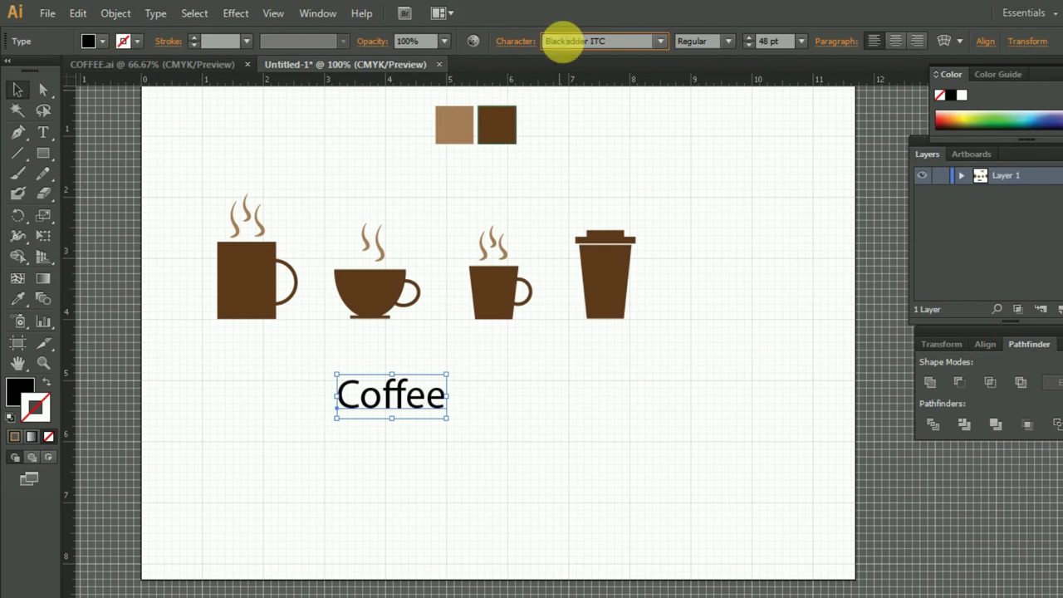
Step: Set 'Coffee' in Blacksword at 60 pt, reposition it, and place the caret after it
{"action": "left_click", "coordinate": [663, 40]}
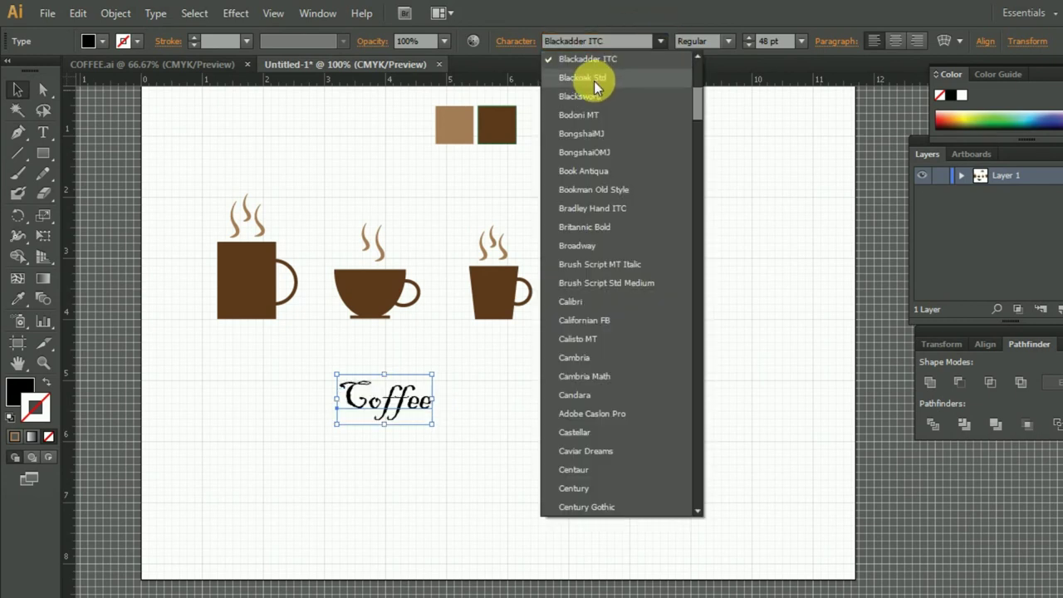
{"action": "left_click", "coordinate": [594, 80]}
{"action": "left_click", "coordinate": [662, 42]}
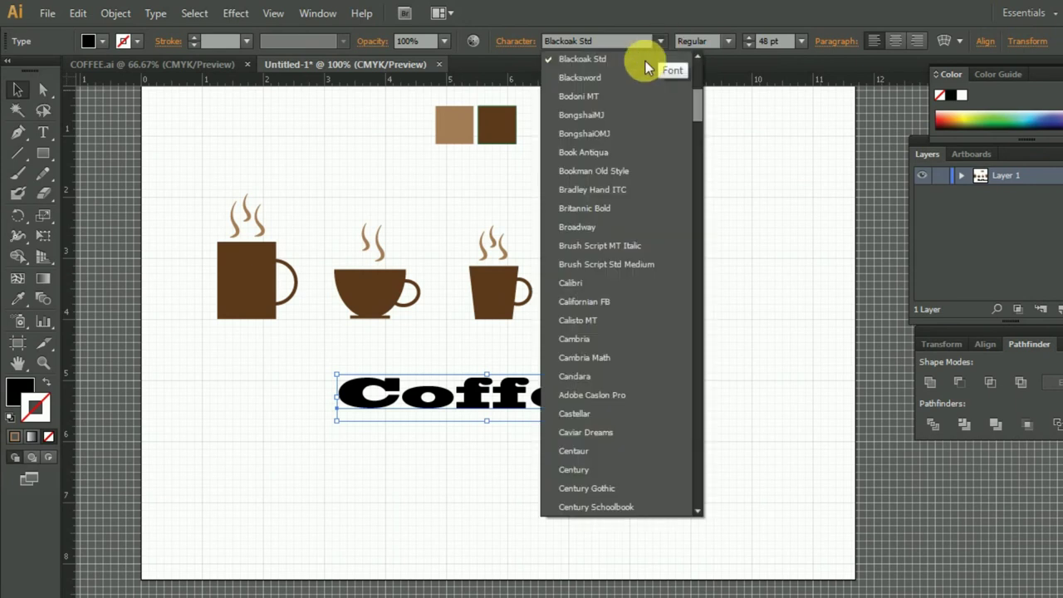
{"action": "left_click", "coordinate": [605, 87]}
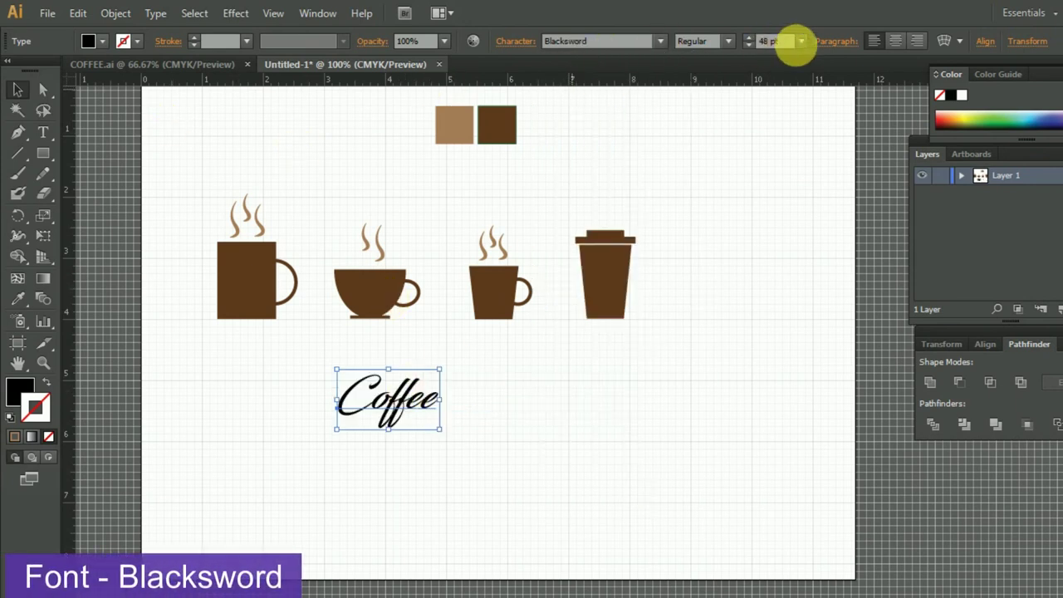
{"action": "left_click", "coordinate": [801, 42]}
{"action": "left_click", "coordinate": [832, 329]}
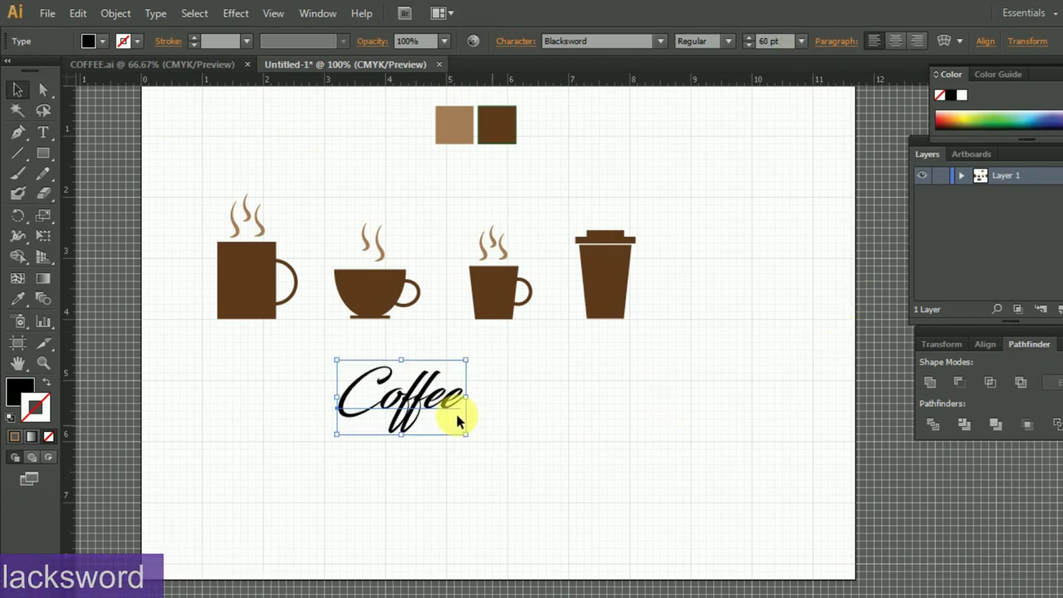
{"action": "left_click_drag", "start_coordinate": [415, 403], "coordinate": [427, 414]}
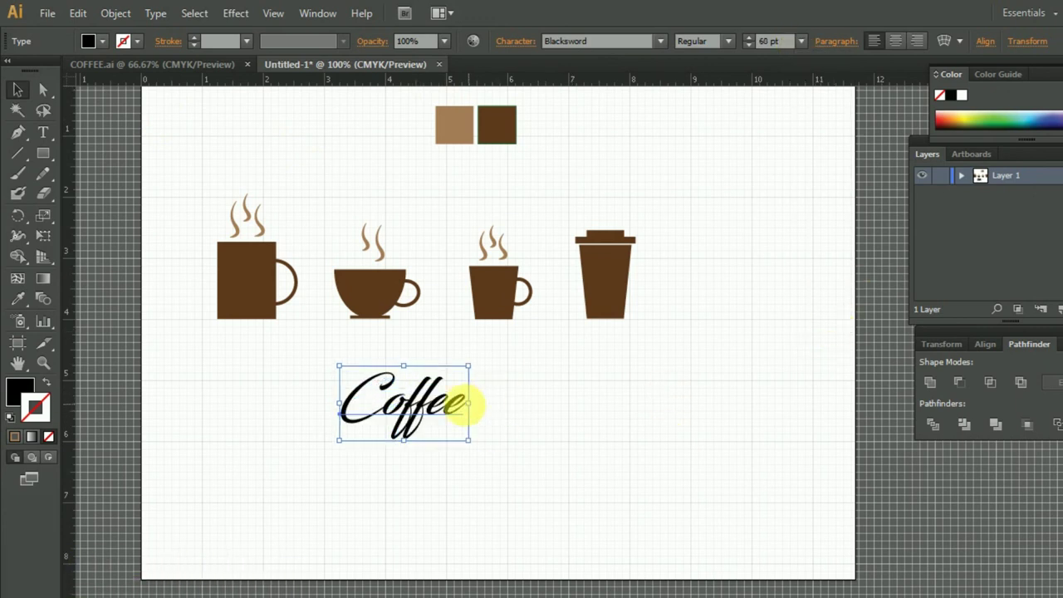
{"action": "left_click", "coordinate": [43, 131]}
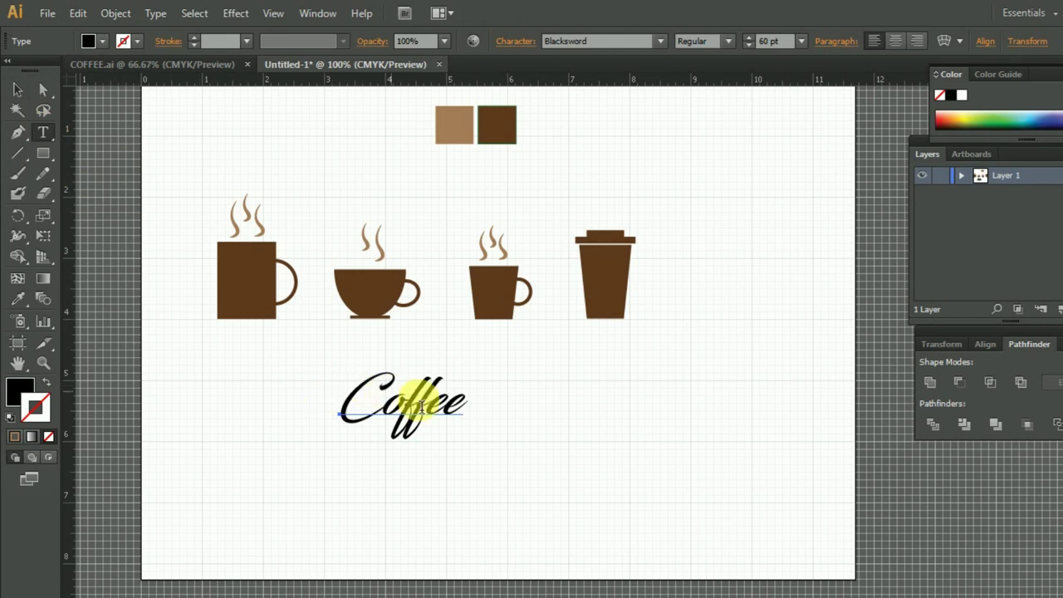
{"action": "left_click", "coordinate": [463, 407]}
{"action": "type", "text": "Brand"}
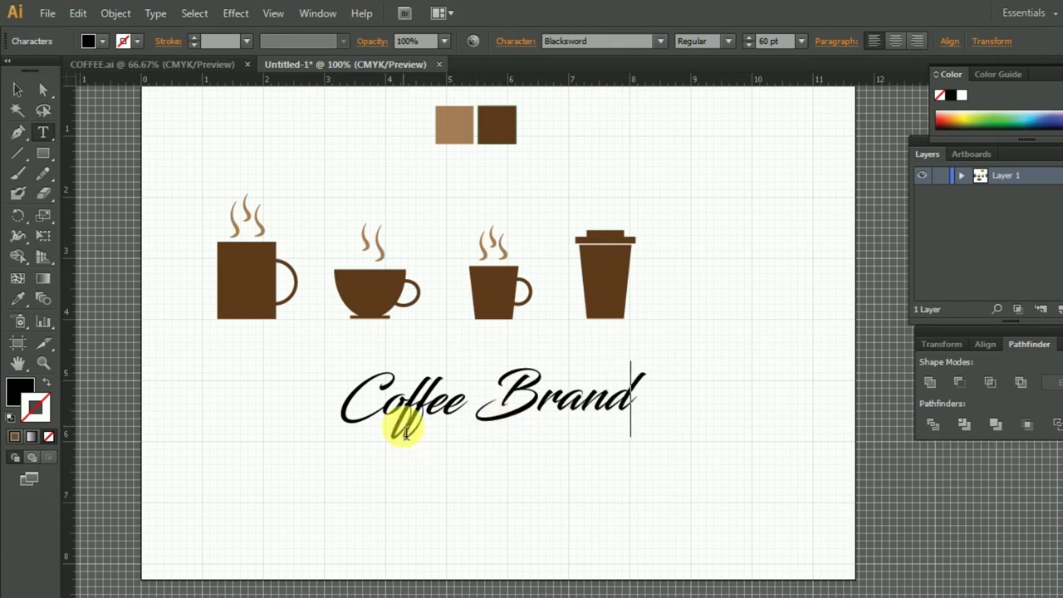
Step: Finish the text and move the cups and 'Coffee Brand' together to the right
{"action": "key", "text": "Escape"}
{"action": "left_click_drag", "start_coordinate": [565, 399], "coordinate": [465, 375]}
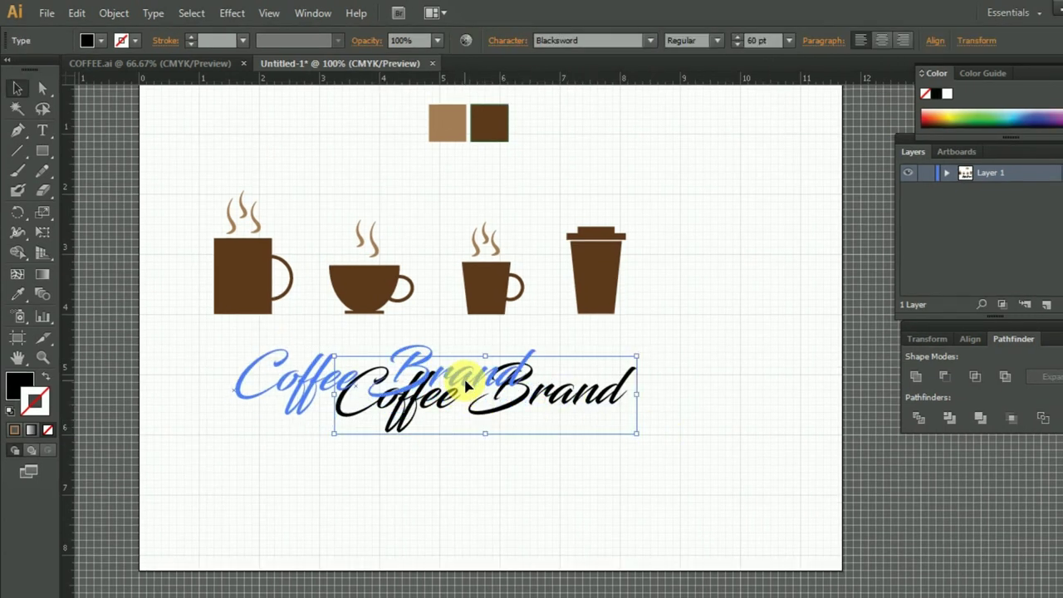
{"action": "left_click", "coordinate": [600, 423]}
{"action": "left_click_drag", "start_coordinate": [203, 189], "coordinate": [669, 454]}
{"action": "left_click_drag", "start_coordinate": [480, 299], "coordinate": [584, 300]}
{"action": "left_click", "coordinate": [592, 424]}
Step: Scale the cups and text up proportionally from the corner handle
{"action": "scroll", "coordinate": [344, 351], "scroll_direction": "up", "scroll_amount": 2}
{"action": "left_click_drag", "start_coordinate": [263, 279], "coordinate": [724, 472]}
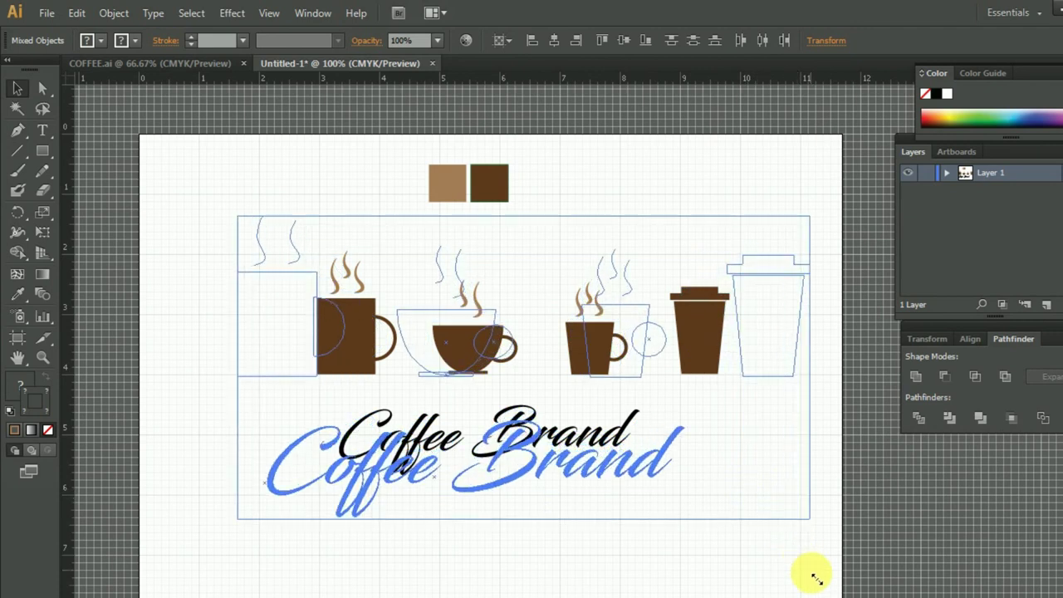
{"action": "left_click_drag", "start_coordinate": [728, 475], "coordinate": [810, 520]}
{"action": "left_click_drag", "start_coordinate": [636, 396], "coordinate": [581, 373]}
{"action": "scroll", "coordinate": [581, 373], "scroll_direction": "down", "scroll_amount": 2}
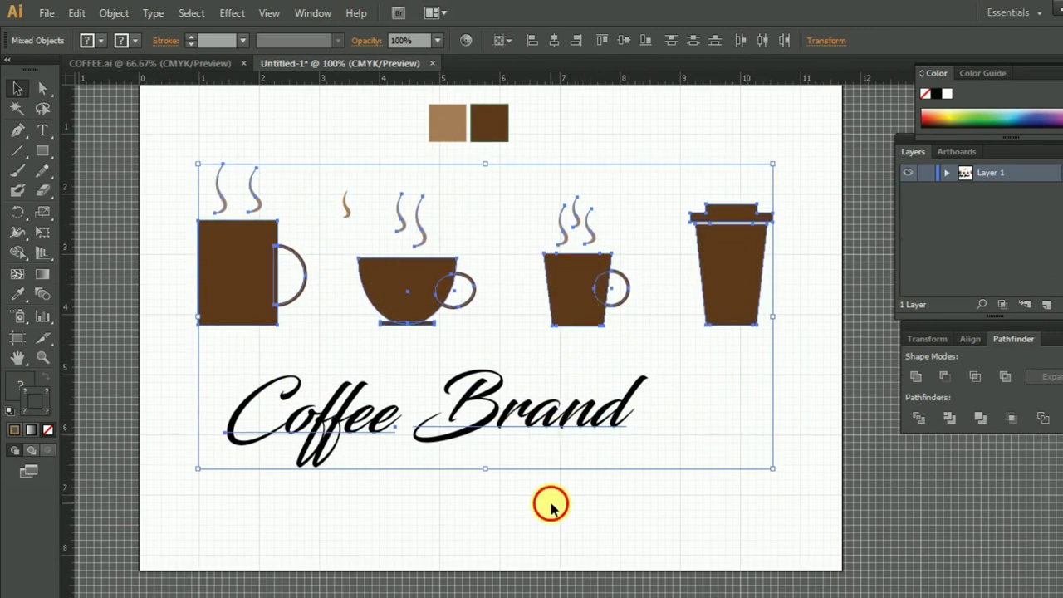
{"action": "left_click", "coordinate": [550, 503]}
Step: Centre 'Coffee Brand' under the cups, colour it brown, and hide the grid
{"action": "left_click", "coordinate": [332, 434]}
{"action": "mouse_move", "coordinate": [507, 420]}
{"action": "left_mouse_down"}
{"action": "mouse_move", "coordinate": [579, 415]}
{"action": "mouse_move", "coordinate": [566, 416]}
{"action": "left_mouse_up"}
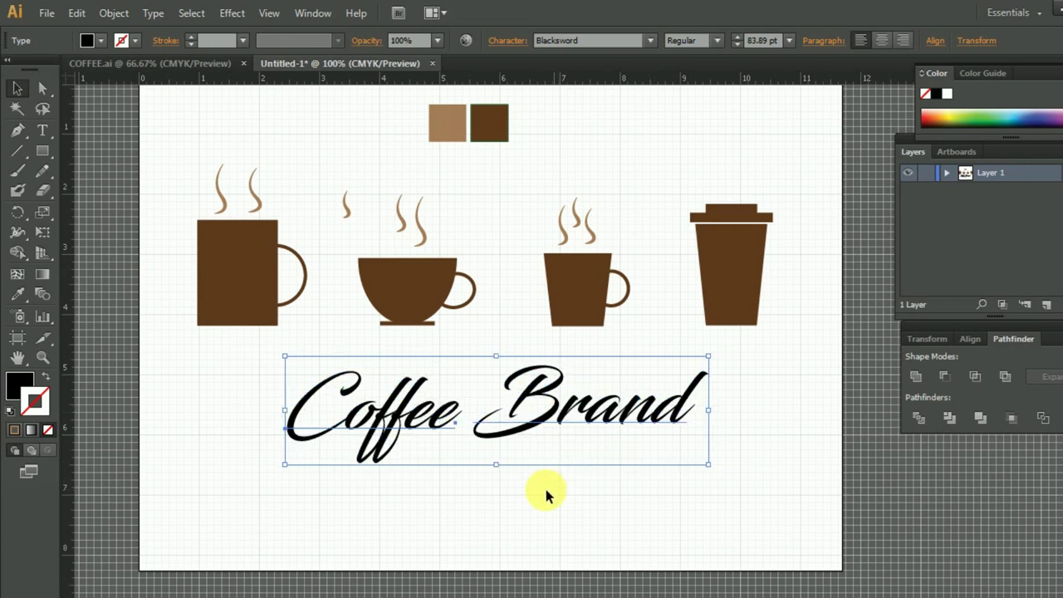
{"action": "left_click", "coordinate": [16, 295]}
{"action": "left_click", "coordinate": [488, 124]}
{"action": "left_click", "coordinate": [18, 88]}
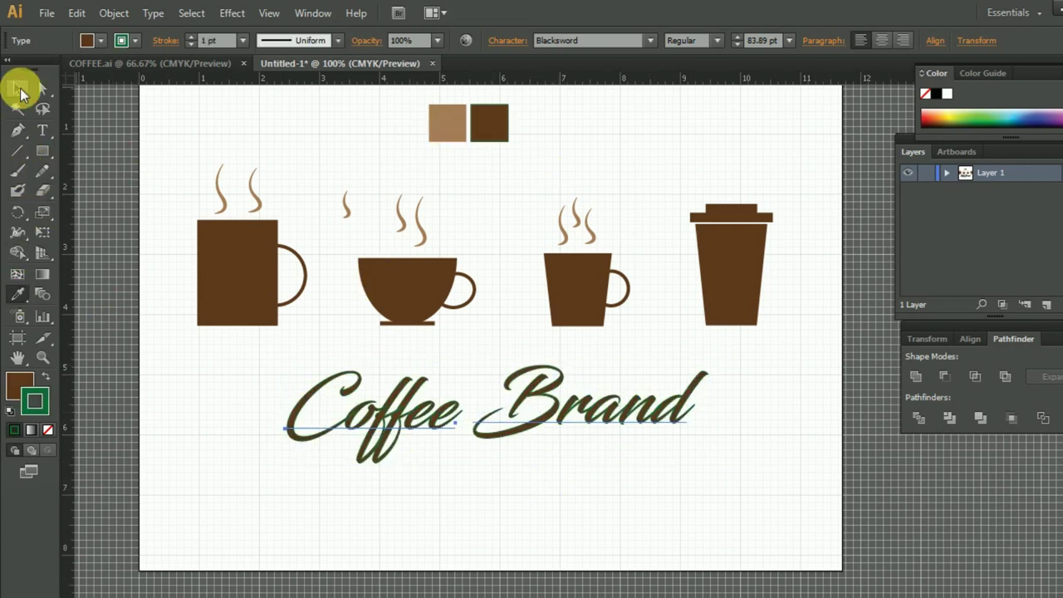
{"action": "left_click", "coordinate": [213, 438]}
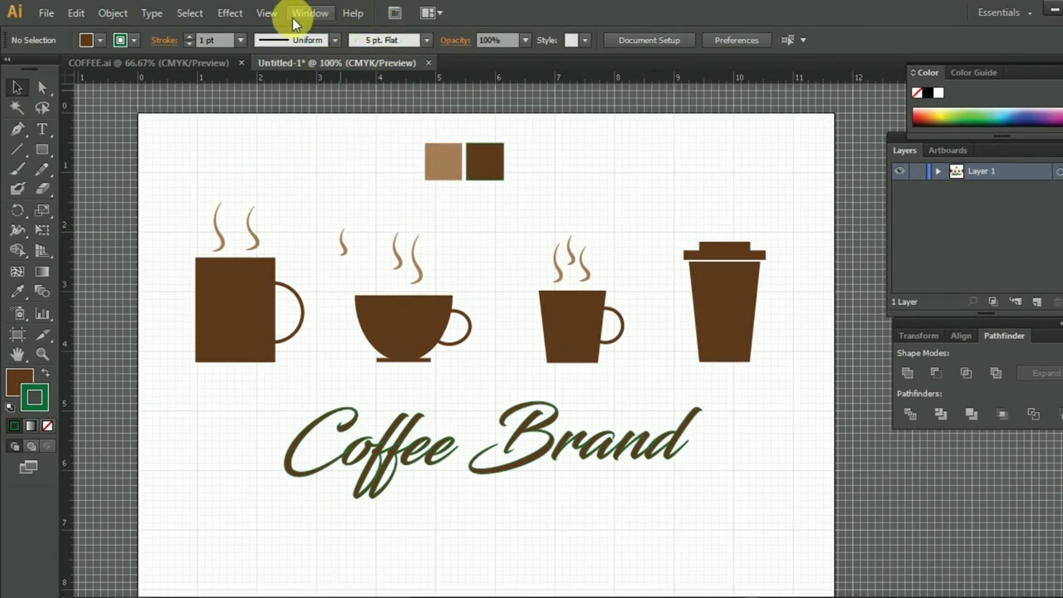
{"action": "left_click", "coordinate": [266, 12]}
{"action": "left_click", "coordinate": [320, 539]}
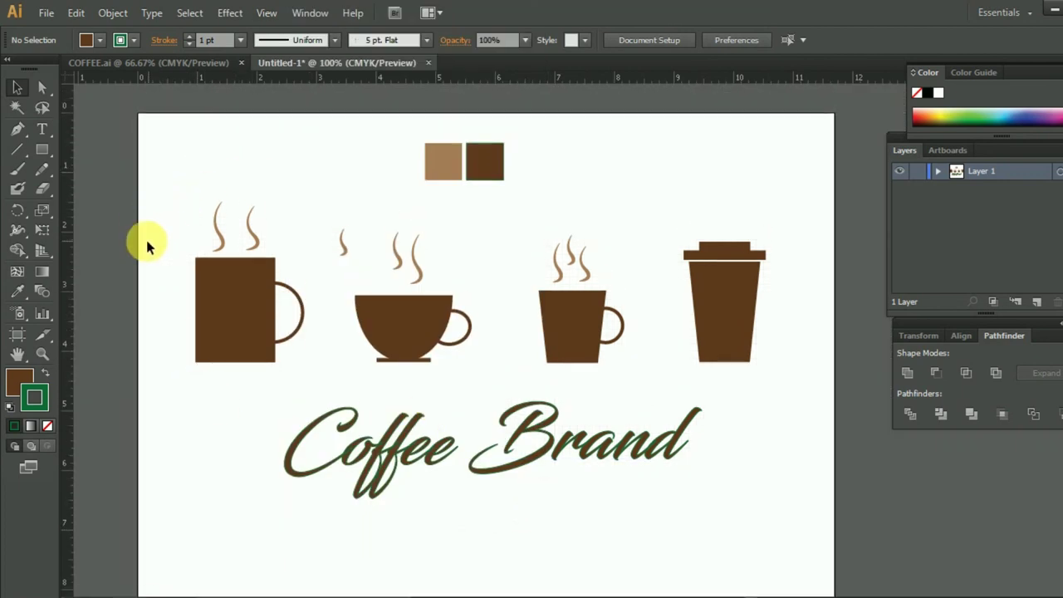
{"action": "left_click", "coordinate": [42, 149]}
Step: Draw a large light grey rectangle over the artwork and send it to the back
{"action": "mouse_move", "coordinate": [155, 206]}
{"action": "left_mouse_down"}
{"action": "mouse_move", "coordinate": [538, 532]}
{"action": "mouse_move", "coordinate": [811, 508]}
{"action": "left_mouse_up"}
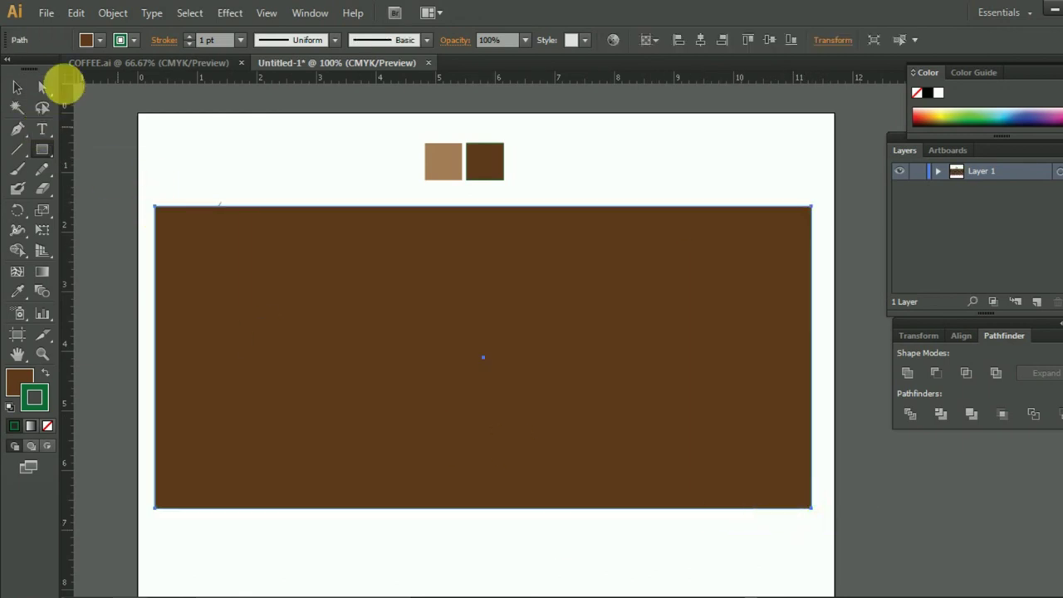
{"action": "left_click", "coordinate": [87, 39]}
{"action": "left_click", "coordinate": [92, 115]}
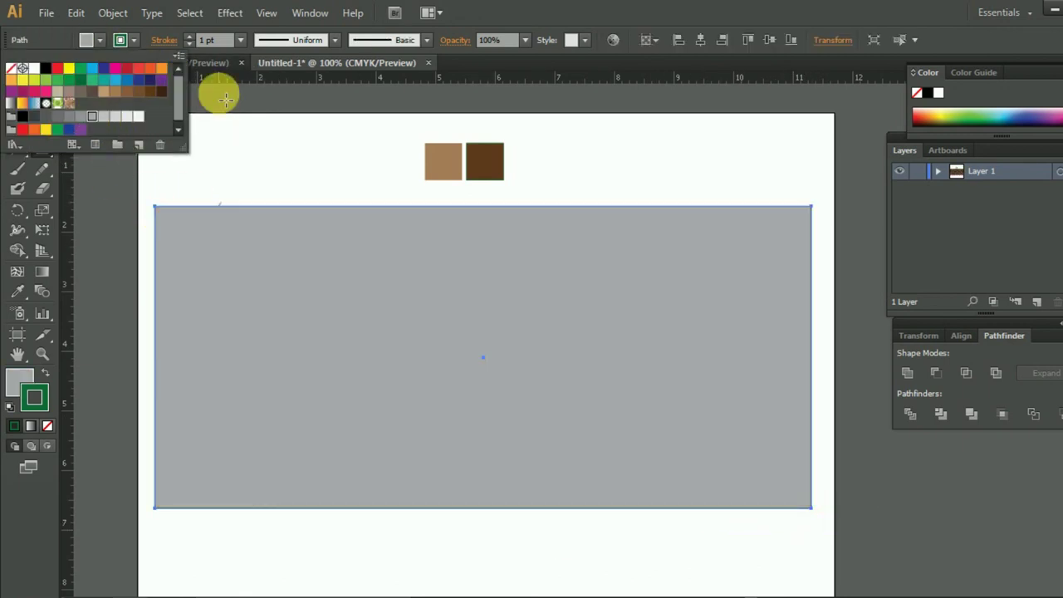
{"action": "left_click", "coordinate": [17, 87]}
{"action": "right_click", "coordinate": [299, 261]}
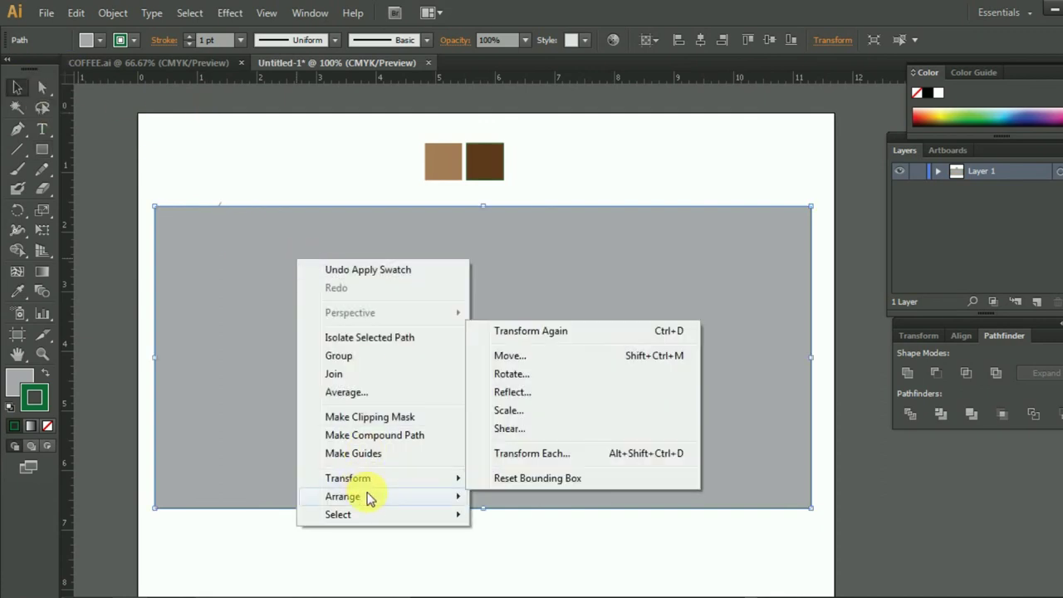
{"action": "mouse_move", "coordinate": [342, 495]}
{"action": "left_click", "coordinate": [612, 553]}
{"action": "left_click", "coordinate": [611, 553]}
{"action": "scroll", "coordinate": [613, 531], "scroll_direction": "down", "scroll_amount": 1}
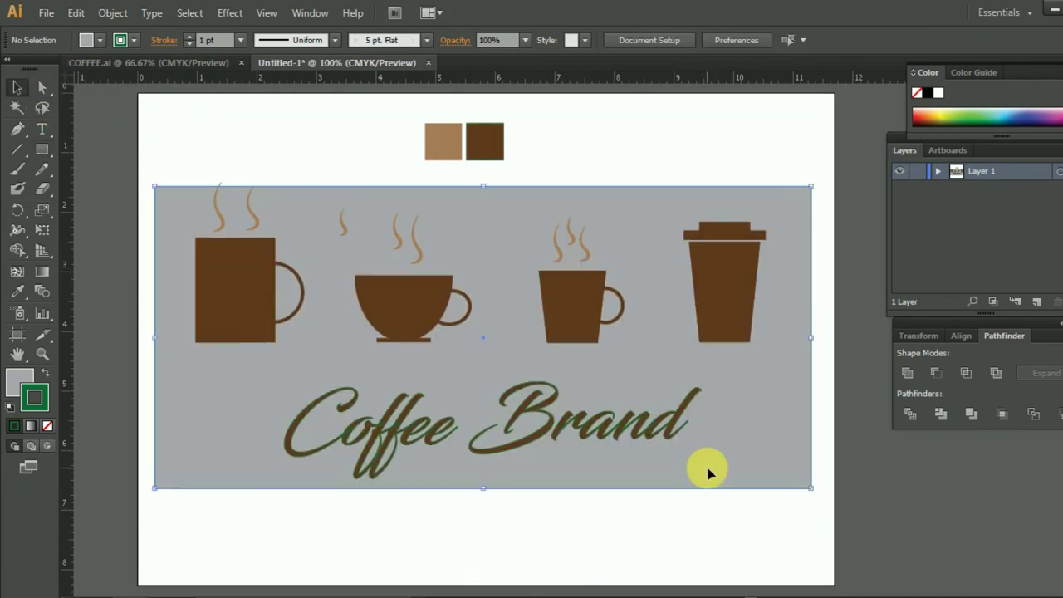
{"action": "left_click_drag", "start_coordinate": [707, 472], "coordinate": [689, 472]}
{"action": "left_click", "coordinate": [663, 514]}
Step: Nudge all the cups and text slightly to the right
{"action": "left_click", "coordinate": [532, 441]}
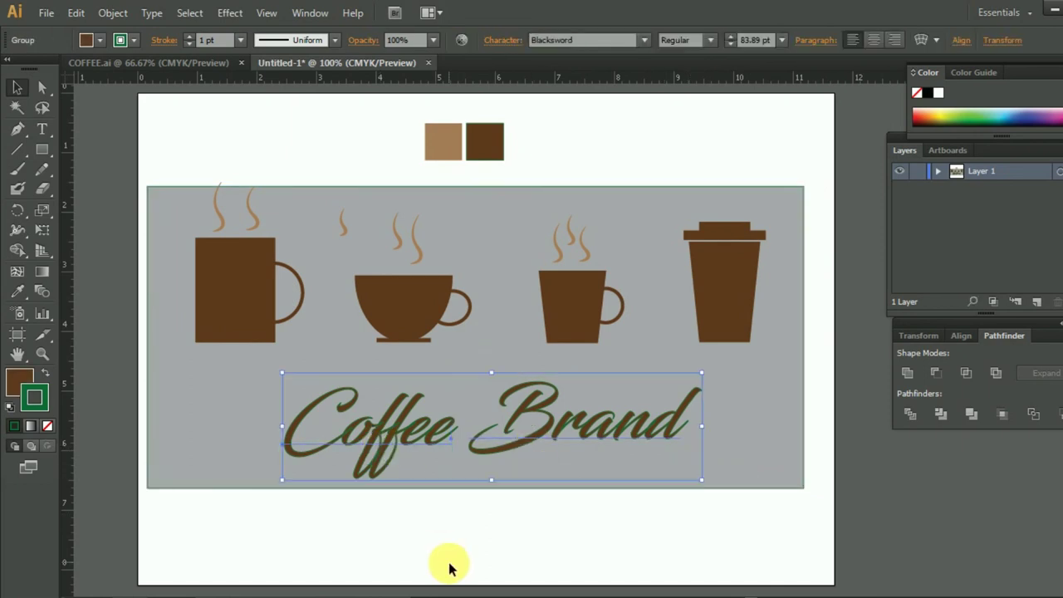
{"action": "left_click", "coordinate": [443, 552]}
{"action": "left_click_drag", "start_coordinate": [312, 372], "coordinate": [818, 509]}
{"action": "key", "text": "Right"}
{"action": "key", "text": "Right"}
{"action": "key", "text": "Right"}
{"action": "key", "text": "Right"}
{"action": "key", "text": "Right"}
{"action": "key", "text": "Right"}
{"action": "left_click", "coordinate": [626, 553]}
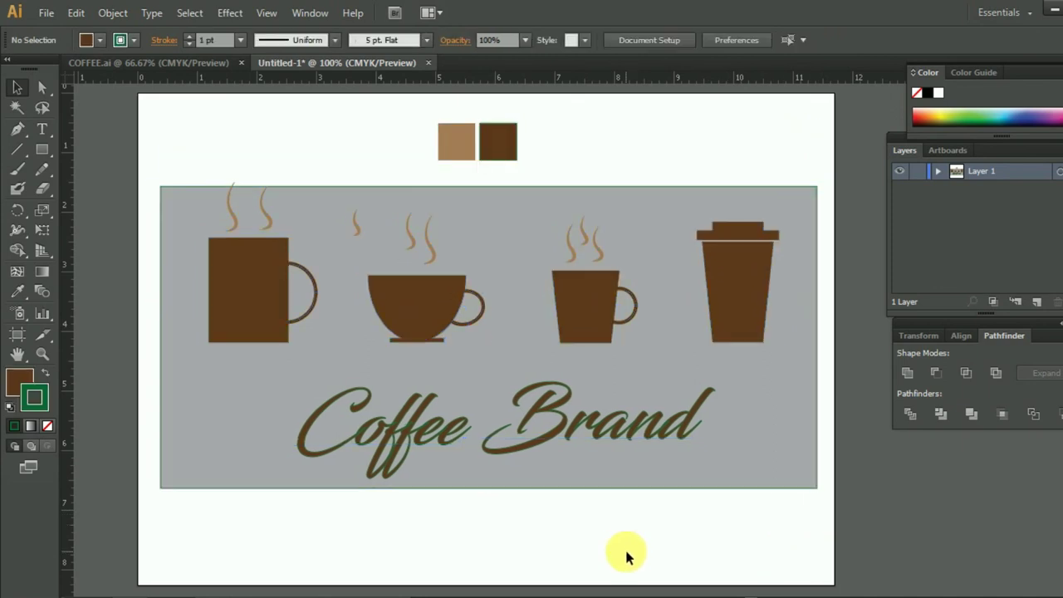
Step: Move the stray steam wisp onto the first mug and extend the grey rectangle's top edge upward
{"action": "left_click", "coordinate": [355, 226]}
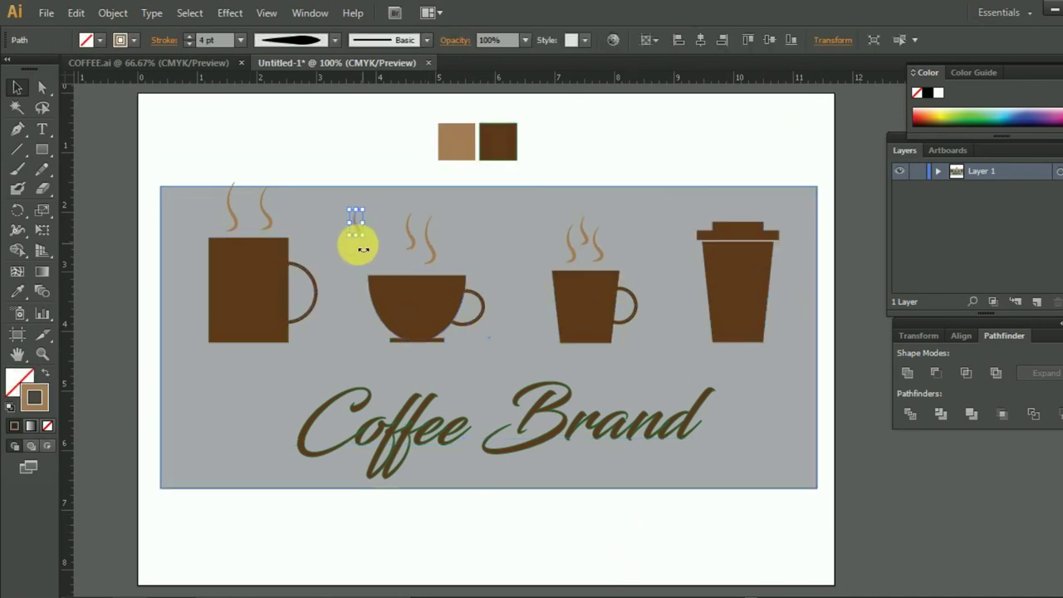
{"action": "mouse_move", "coordinate": [280, 229]}
{"action": "left_mouse_down"}
{"action": "mouse_move", "coordinate": [251, 218]}
{"action": "mouse_move", "coordinate": [266, 219]}
{"action": "left_mouse_up"}
{"action": "left_click", "coordinate": [313, 201]}
{"action": "left_click_drag", "start_coordinate": [486, 184], "coordinate": [487, 167]}
{"action": "left_click", "coordinate": [531, 520]}
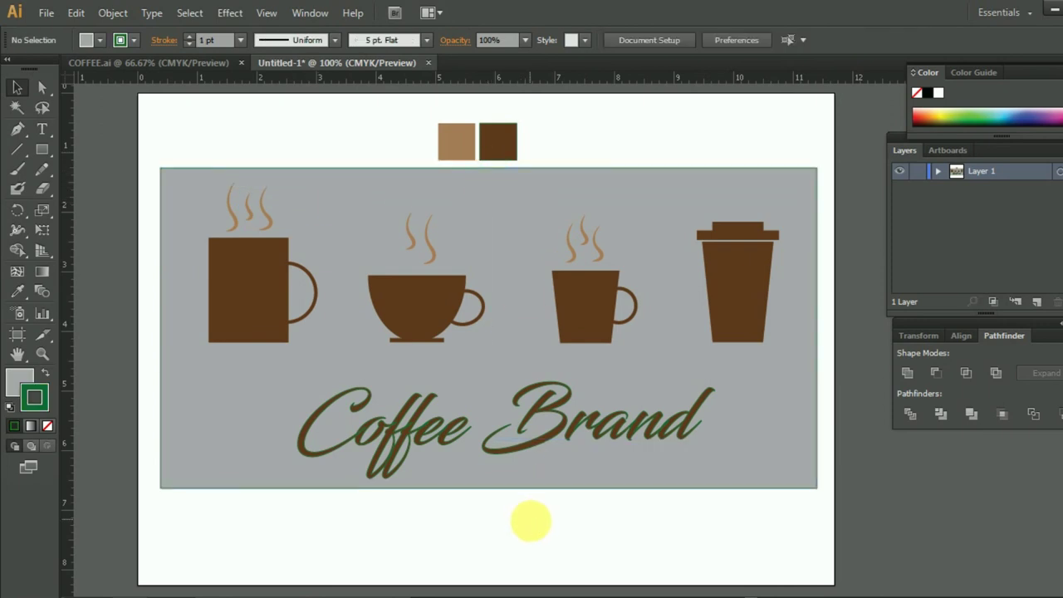